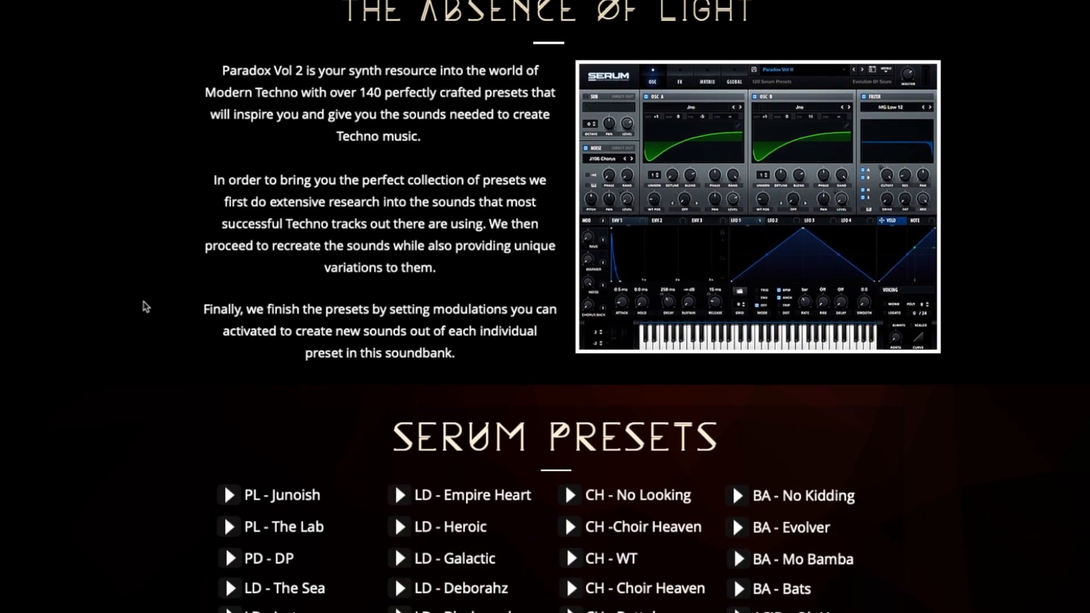
scroll(146, 306, "down", 7)
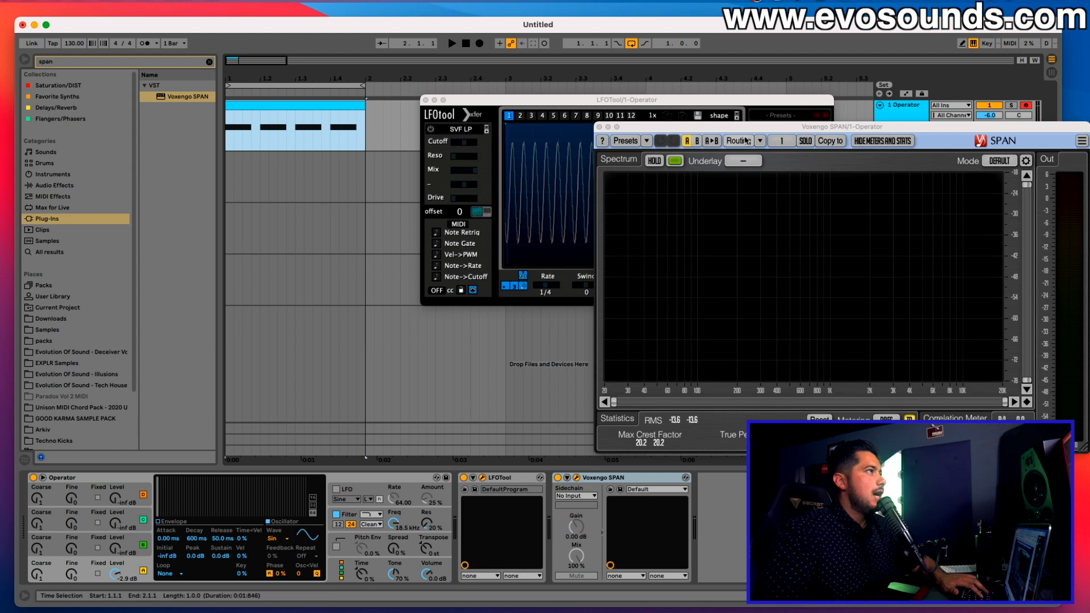
Close the SPAN window and place the LFOTool window clear of the MIDI clip.
left_click_drag(596, 100, 372, 132)
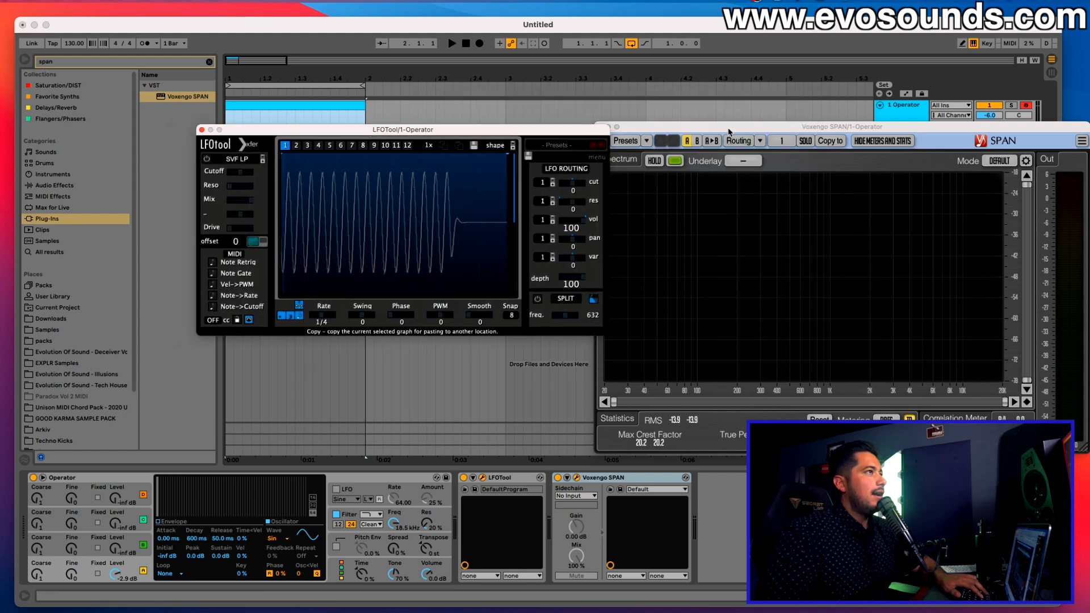
left_click(607, 127)
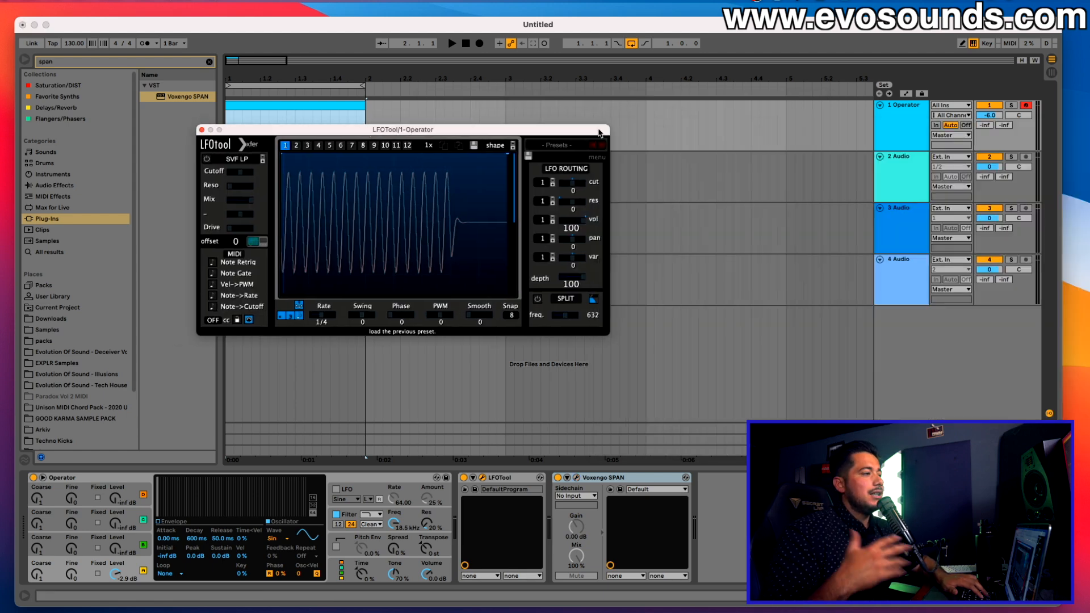
left_click_drag(412, 131, 755, 107)
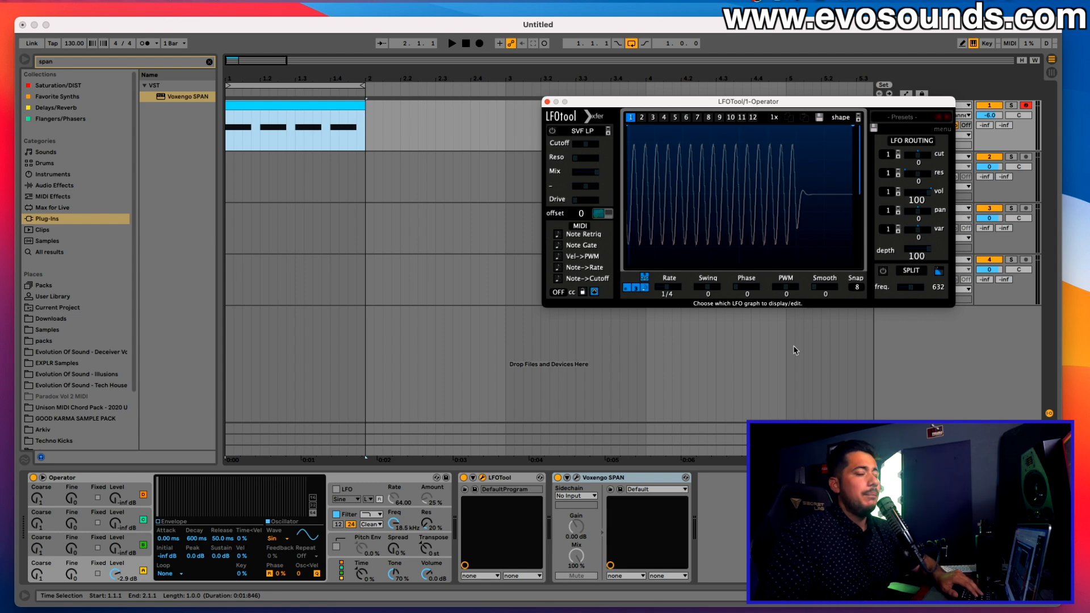
scroll(792, 343, "right", 1)
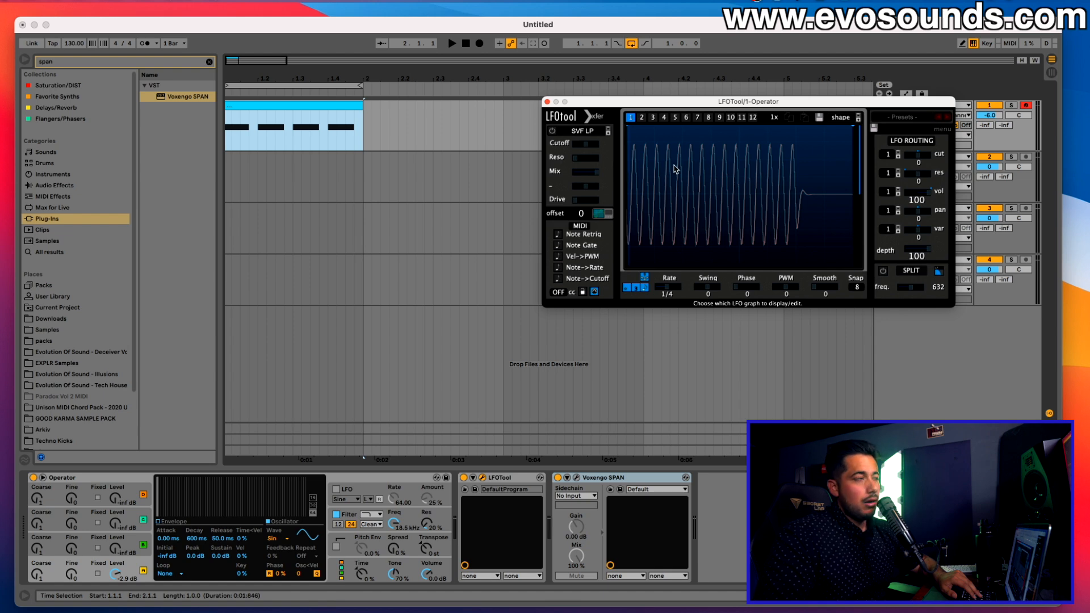
Open the MIDI clip on the Operator track and examine its F0 notes.
left_click(114, 569)
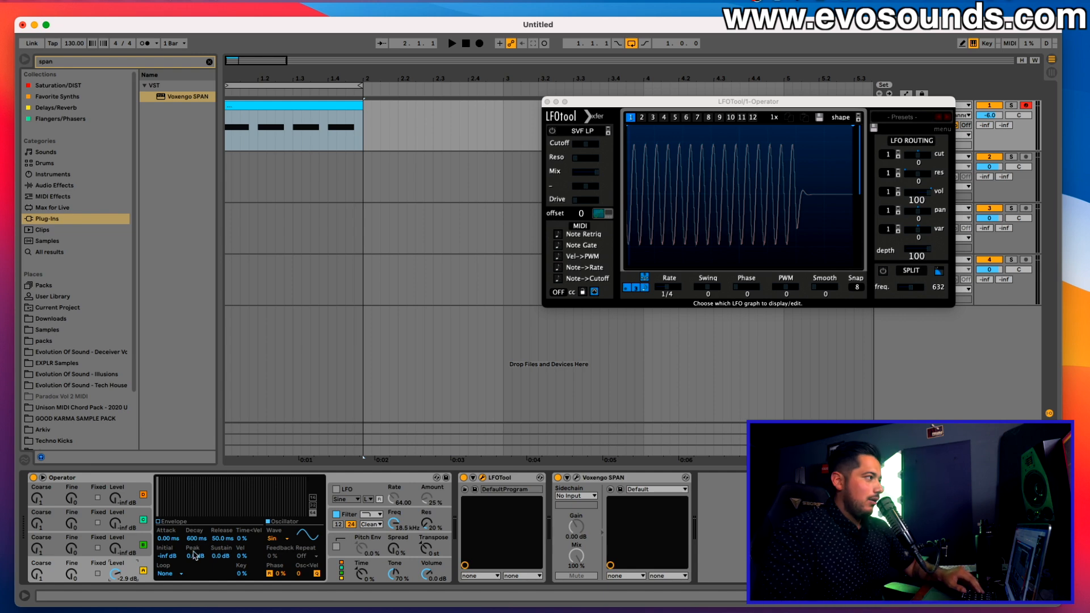
scroll(270, 105, "left", 1)
double_click(270, 106)
left_click_drag(244, 429, 1055, 382)
scroll(235, 411, "up", 1)
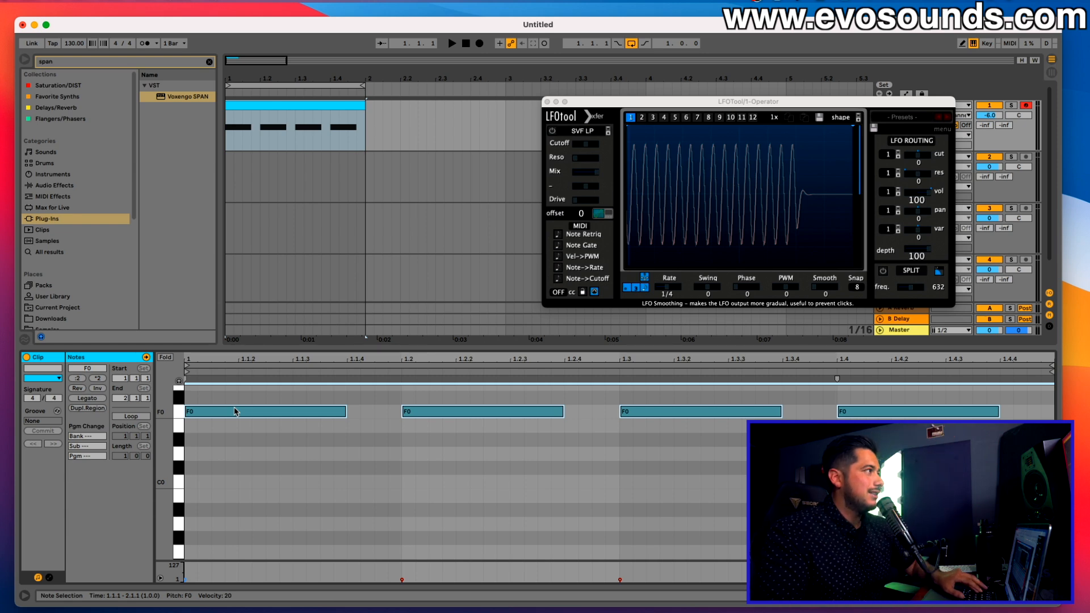
Move the LFOTool window off the Operator track's header, bring back the track's device chain and play the clip.
left_click_drag(903, 102, 863, 107)
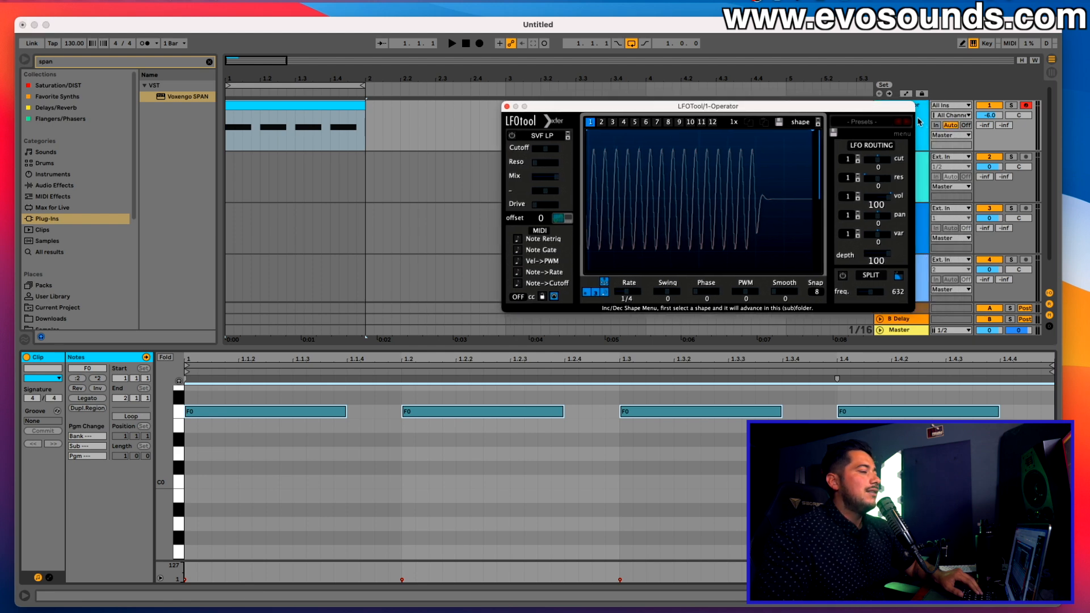
double_click(919, 121)
left_click(255, 104)
key("space")
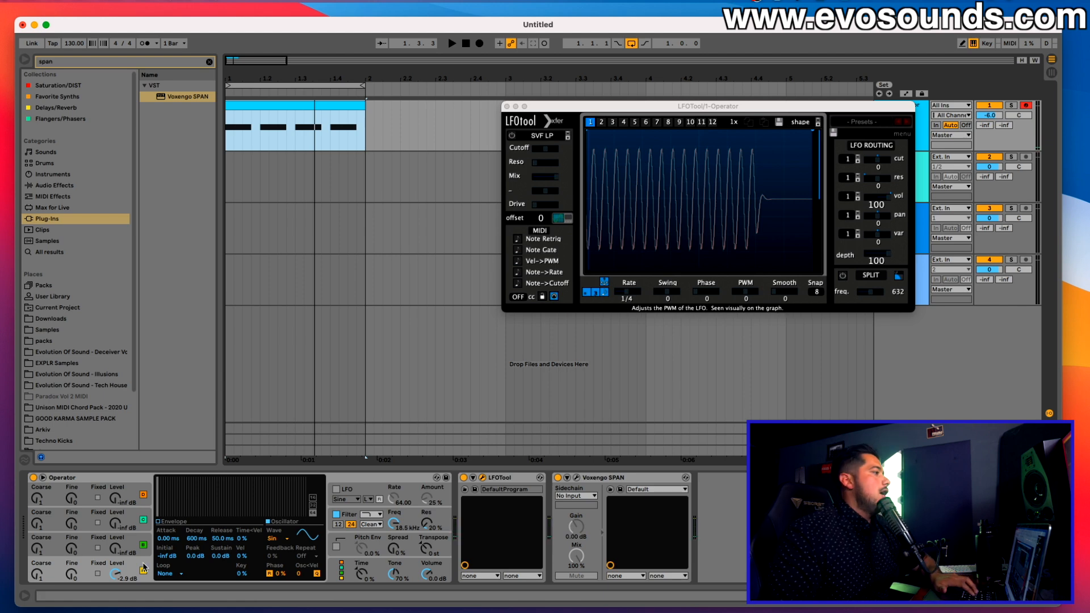
Return oscillator A's level to its default of 0.0 dB and enable Operator's pitch envelope with an initial value of 0 st.
right_click(121, 575)
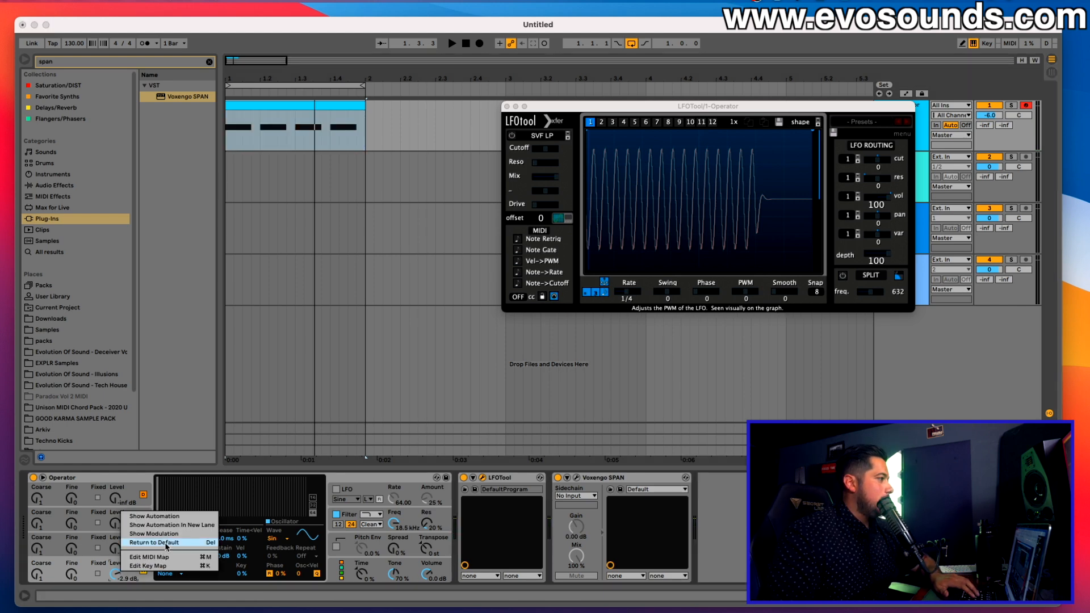
left_click(137, 557)
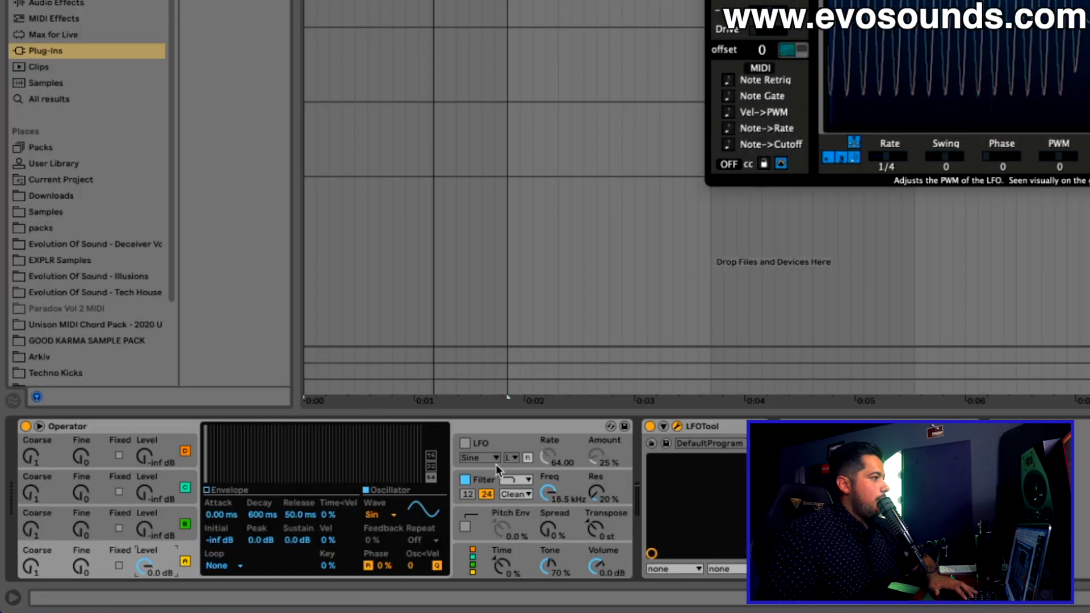
left_click(465, 527)
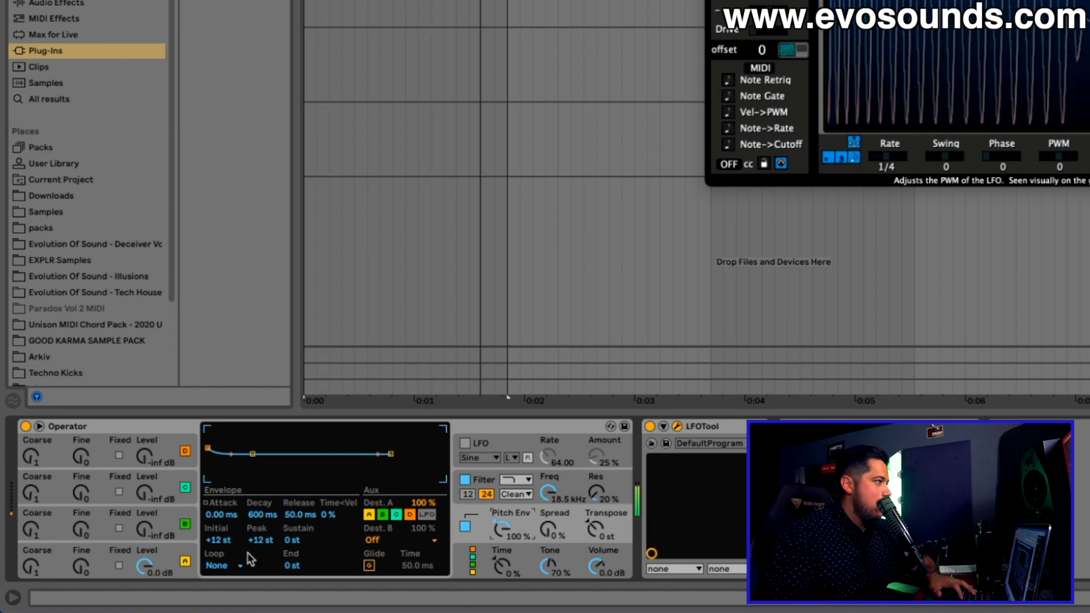
left_click(217, 544)
type("0")
key("Return")
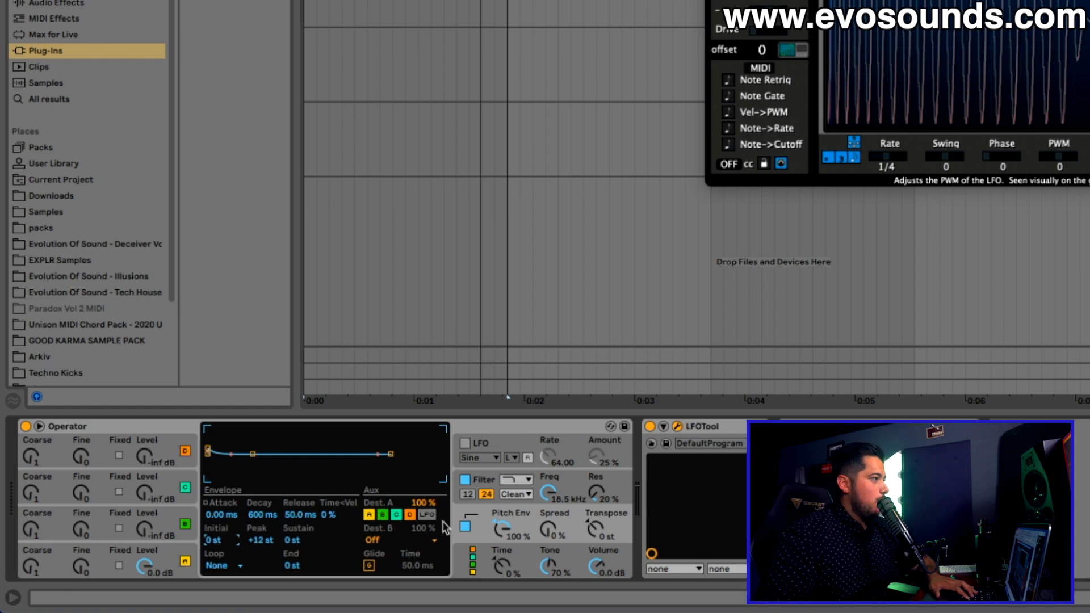
Set the pitch envelope's amount to 100 %, its decay to 410 ms and its peak to +25 st while auditioning the clip.
left_click(502, 530)
key("Delete")
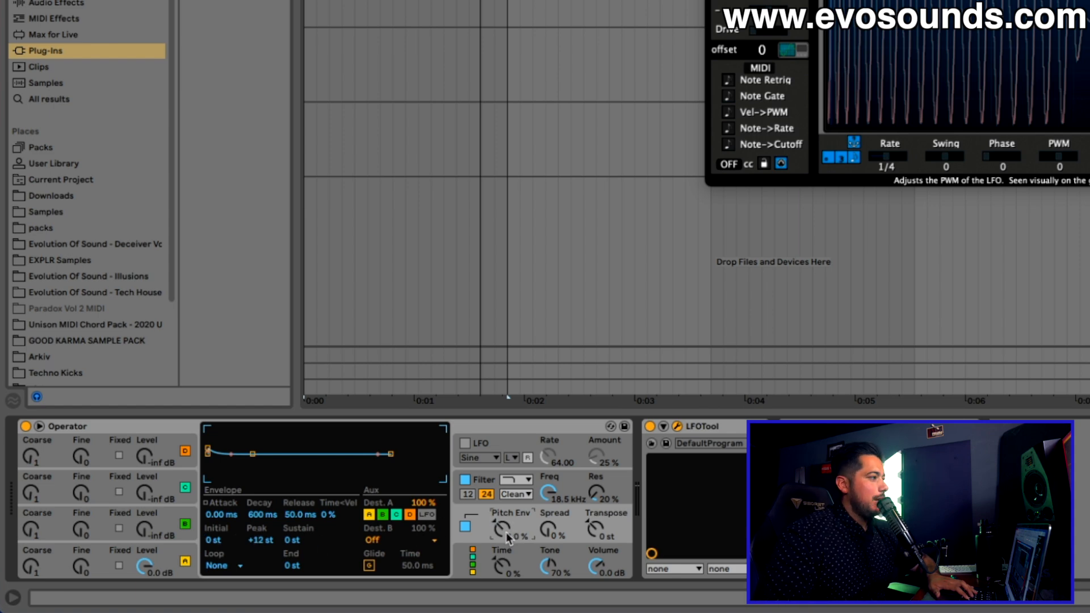
left_click_drag(508, 536, 509, 500)
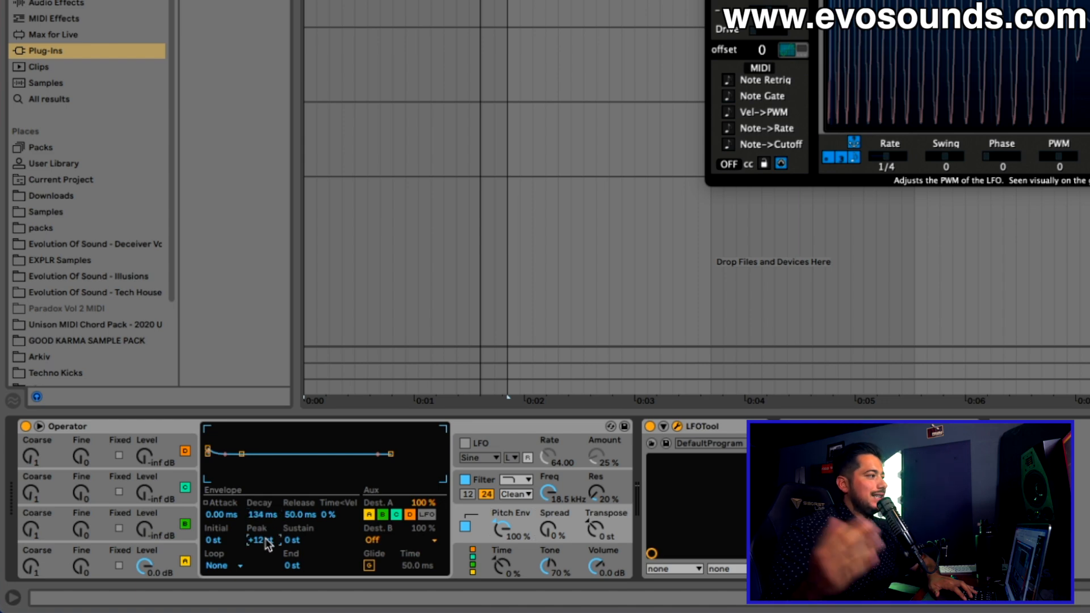
left_click_drag(262, 514, 262, 472)
left_click_drag(261, 540, 260, 517)
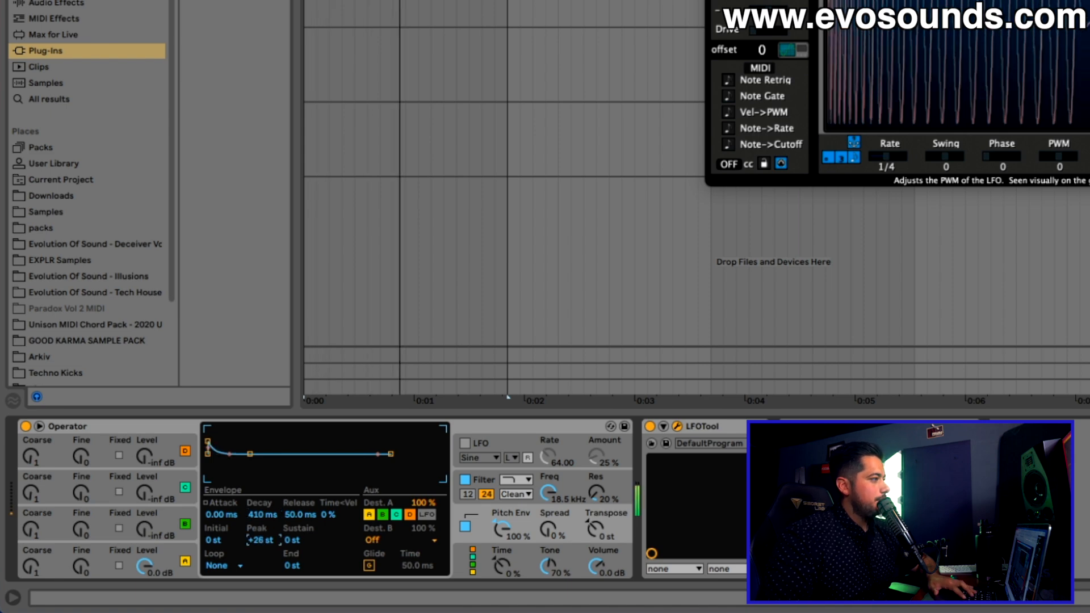
key("space")
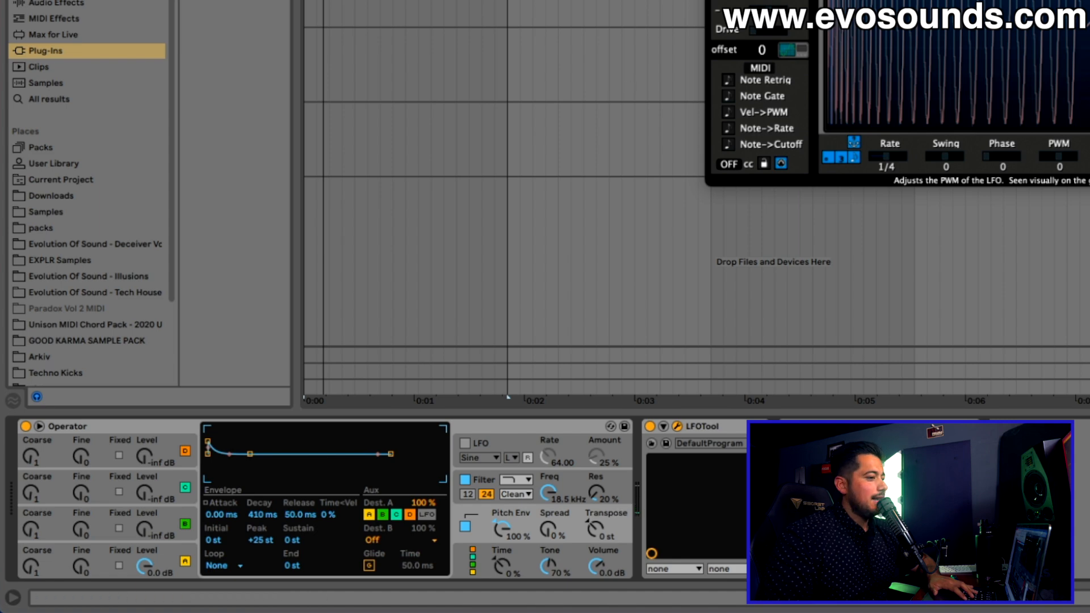
Open the SPAN analyzer, position its window beside the clip area and play the clip through it.
left_click(815, 426)
mouse_move(913, 29)
left_mouse_down()
mouse_move(898, 1)
mouse_move(901, 13)
left_mouse_up()
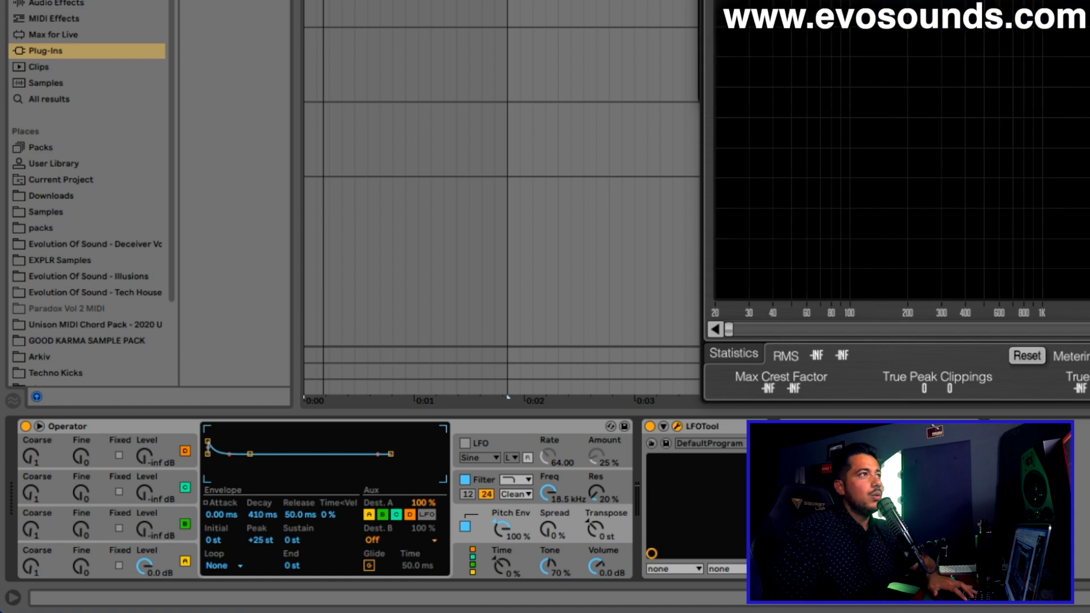
left_click_drag(909, 1, 903, 6)
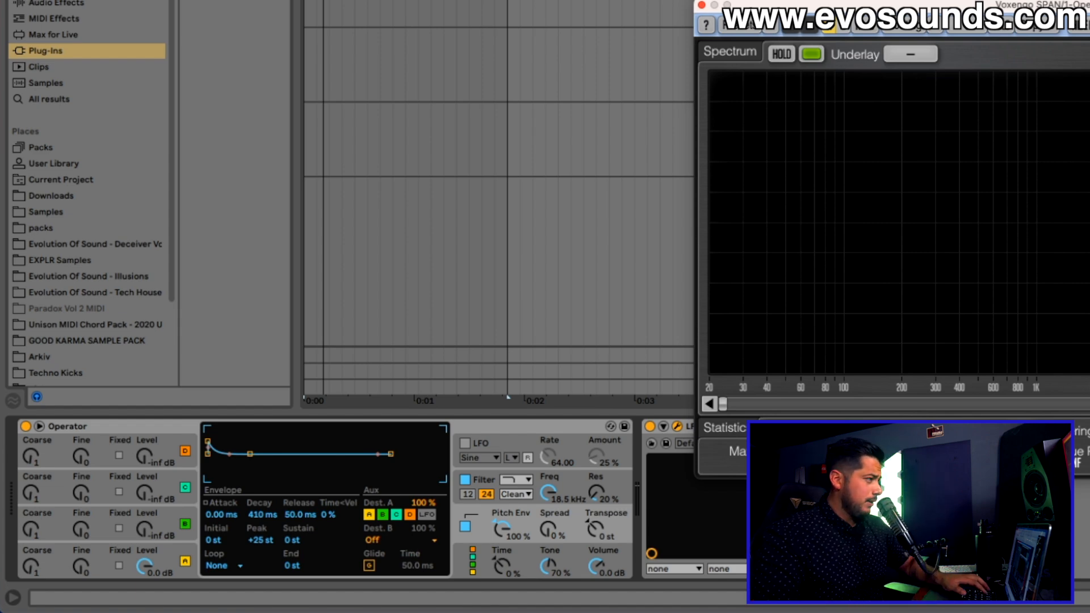
key("space")
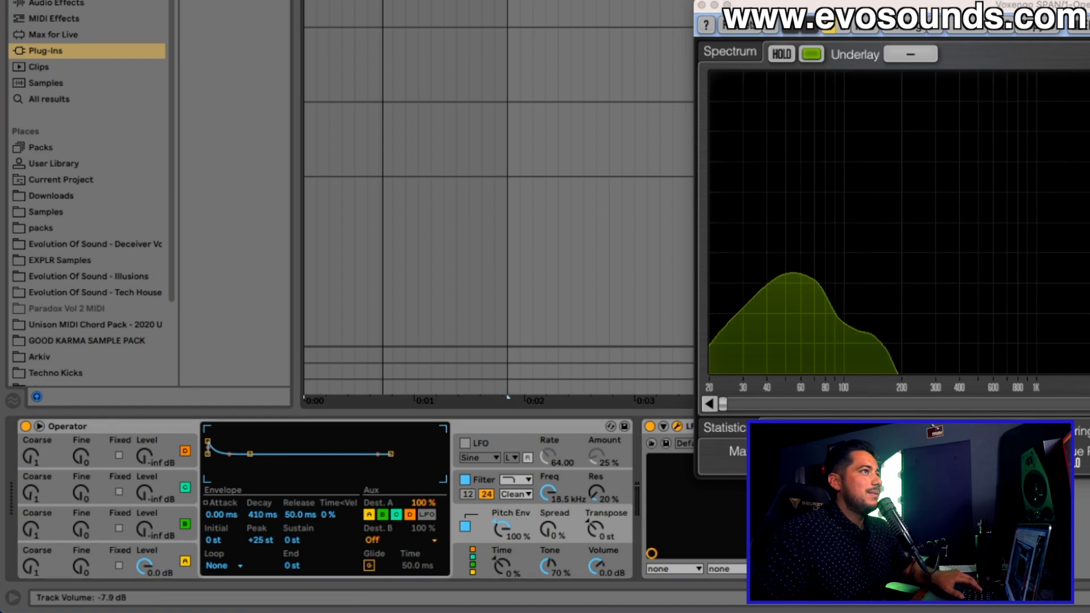
Set the Operator track's volume to -7.0 dB in Session View and the pitch envelope's decay to 291 ms.
key("Tab")
left_click_drag(365, 237, 364, 230)
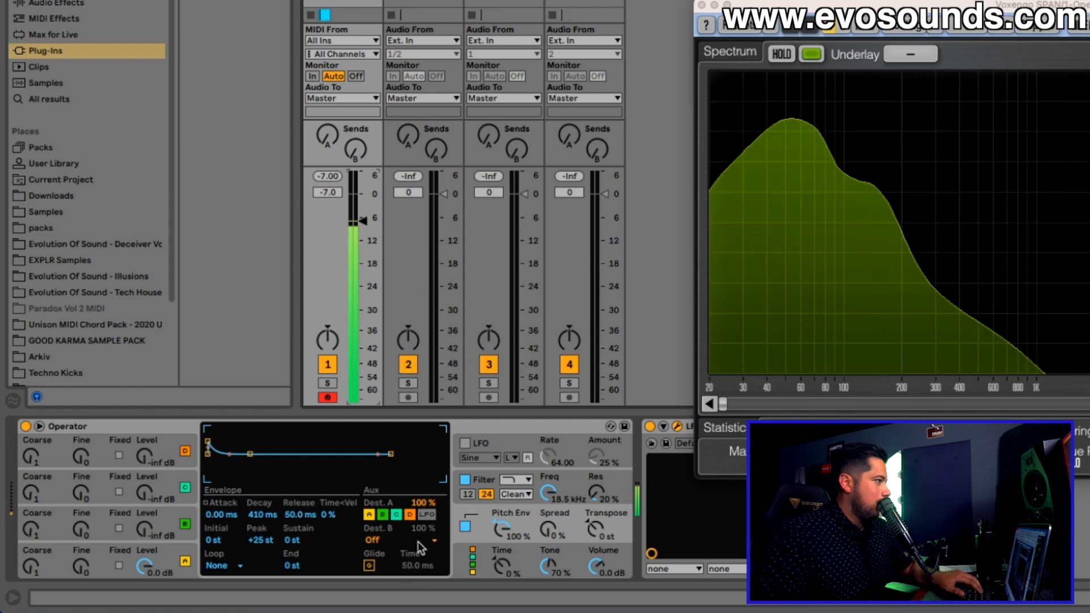
mouse_move(263, 515)
left_mouse_down()
mouse_move(263, 533)
mouse_move(263, 520)
left_mouse_up()
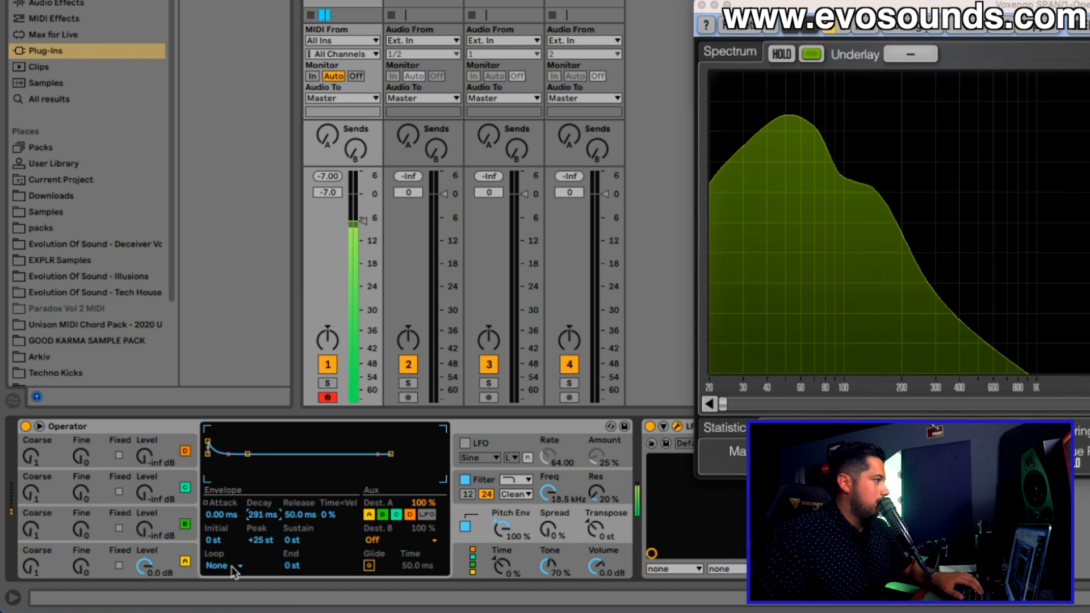
Uncover LFOTool behind SPAN and, after comparing Operator's algorithms, choose the one with oscillator A separate from the stacked B, C and D.
left_click(147, 566)
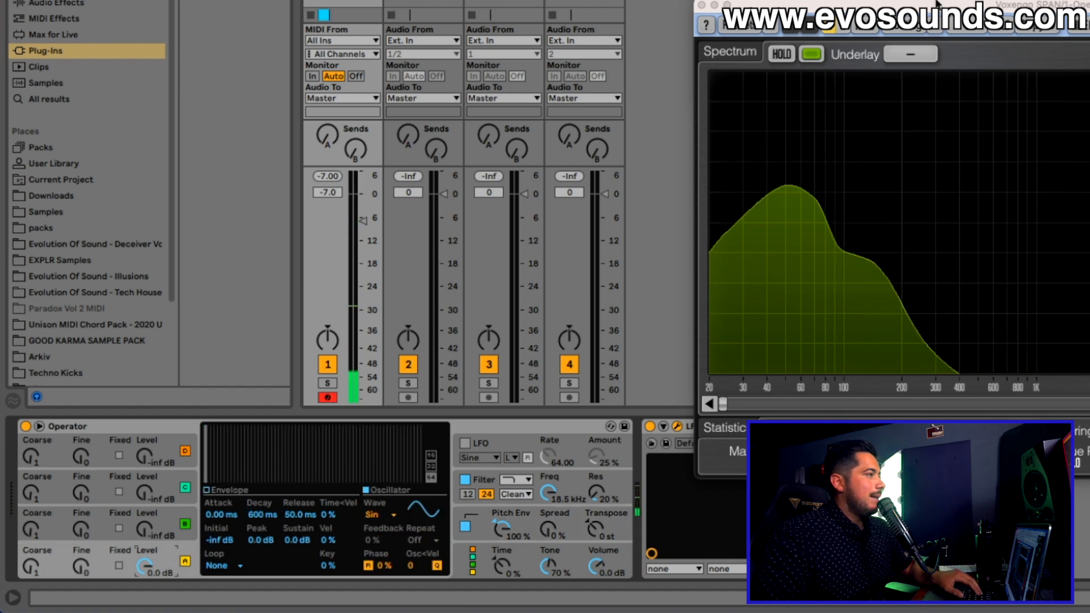
left_click_drag(937, 5, 1012, 93)
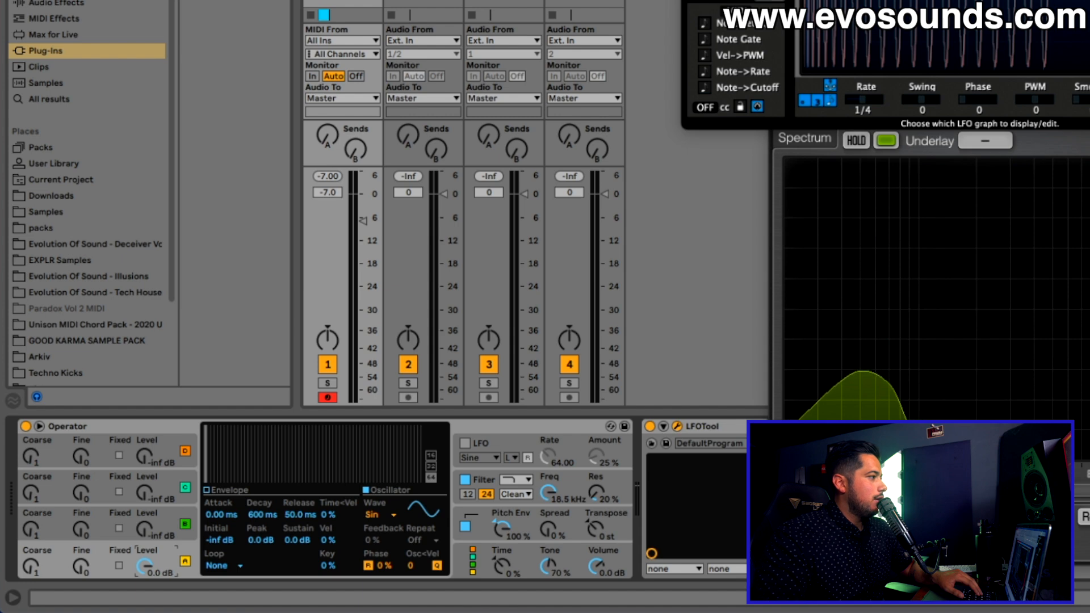
left_click(472, 570)
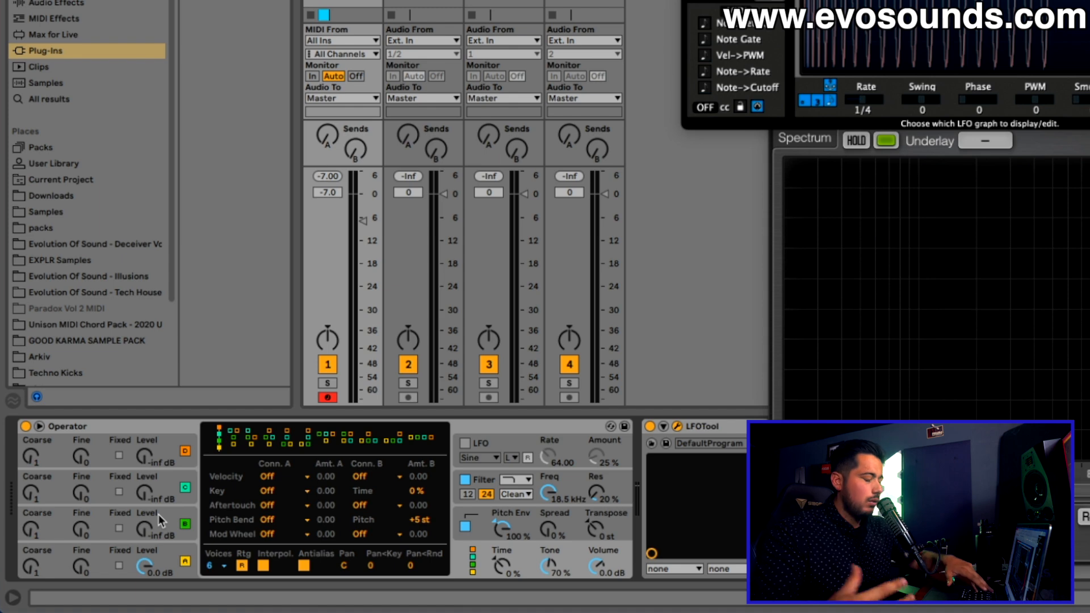
left_click(262, 441)
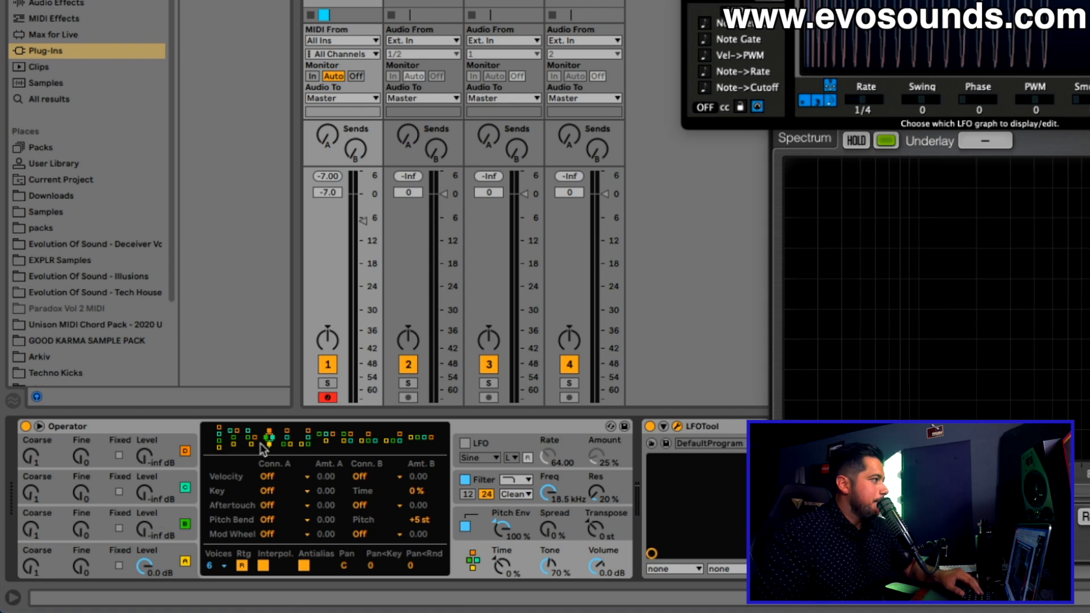
left_click(218, 444)
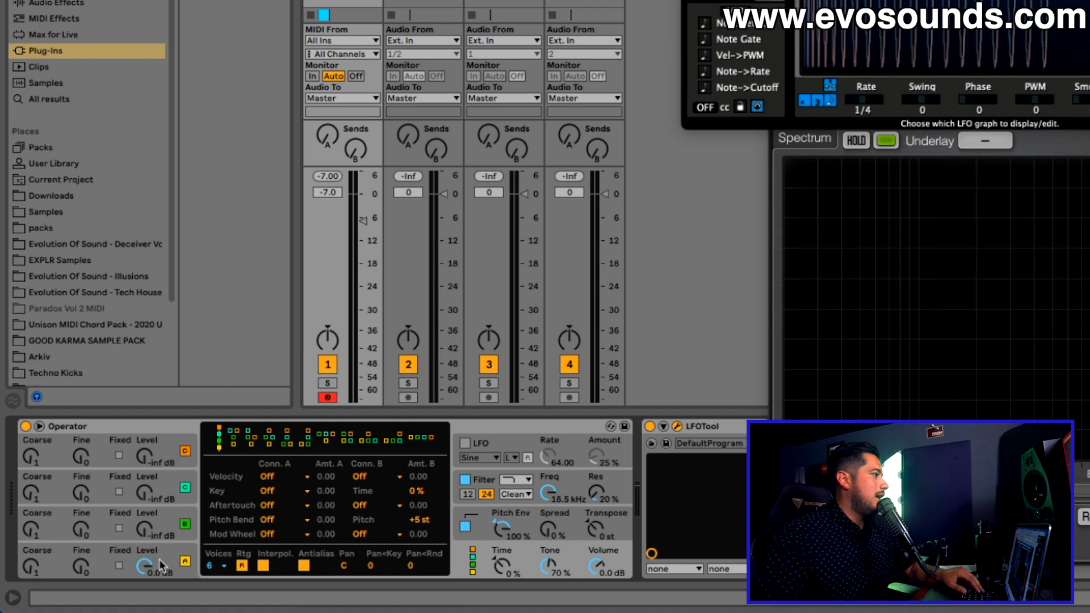
left_click(304, 443)
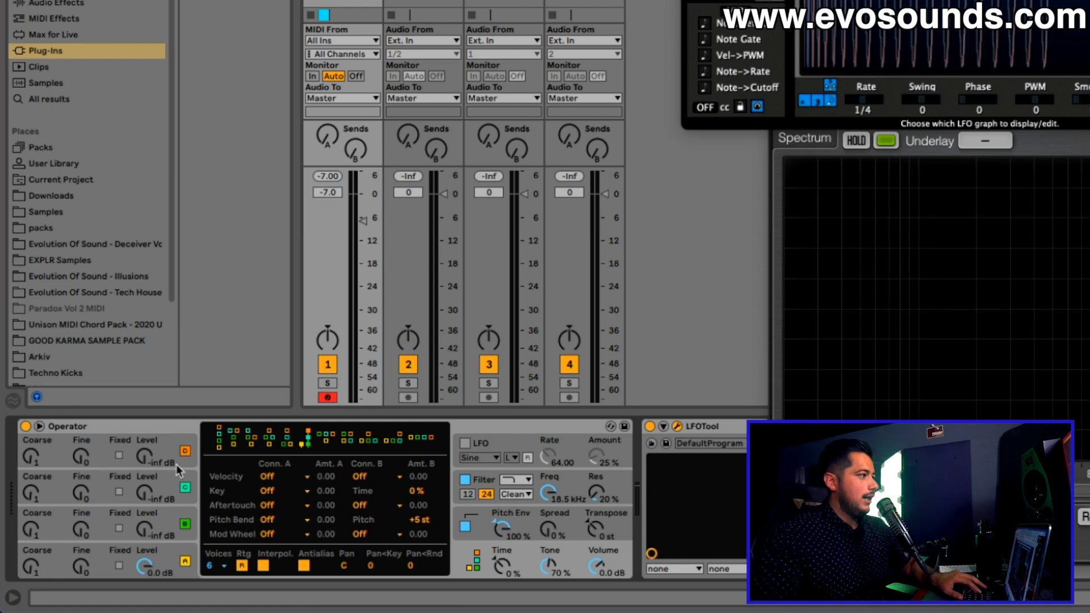
Shape oscillator A's envelope with sustain at -inf dB, decay at 1.25 s and attack at 87.2 ms.
left_click(160, 562)
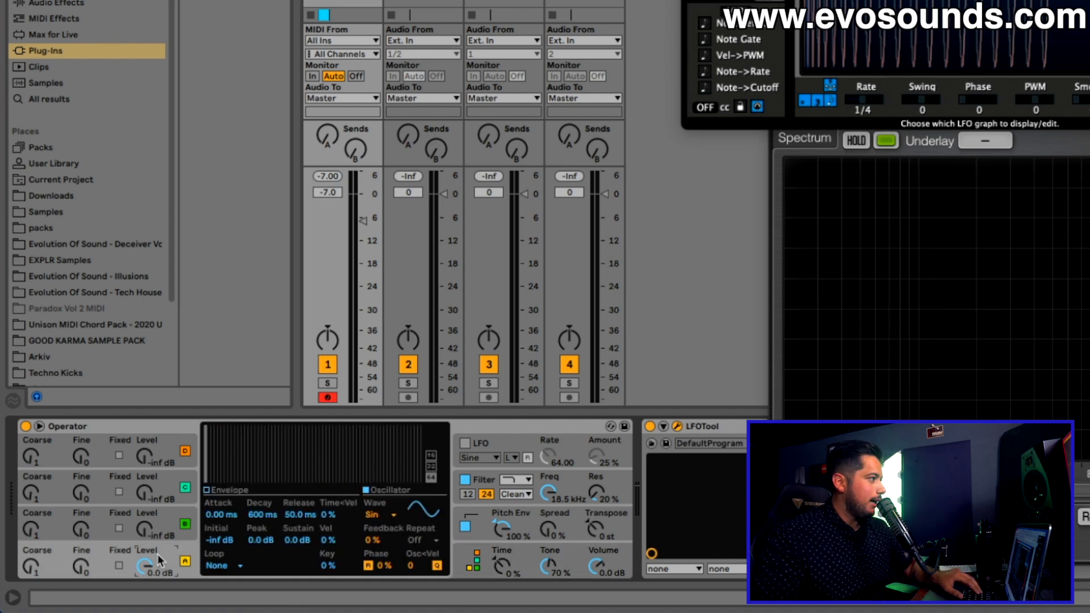
left_click_drag(288, 540, 288, 585)
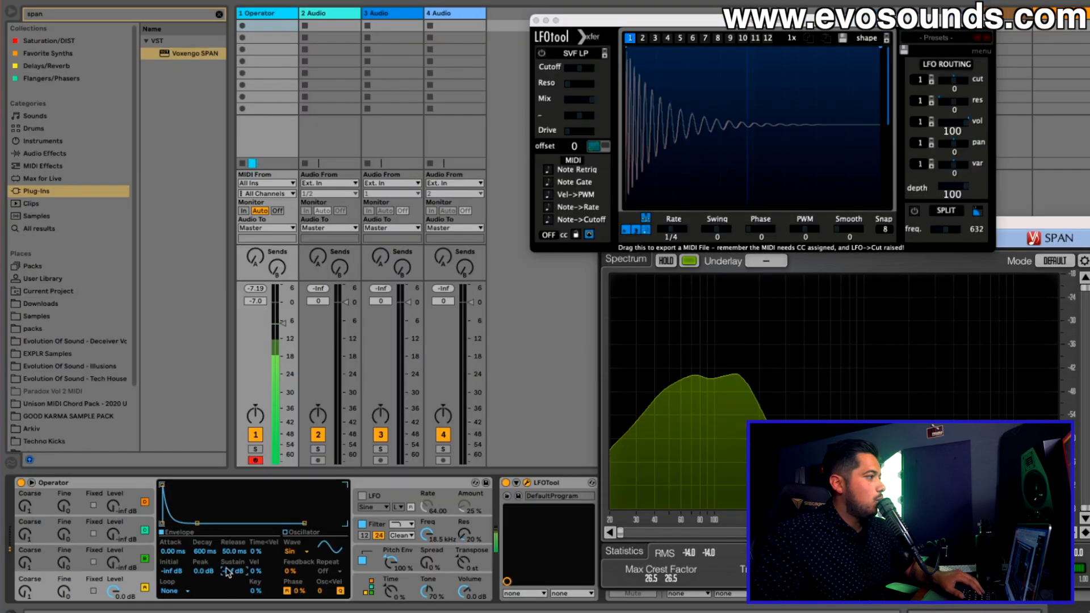
mouse_move(205, 551)
left_mouse_down()
mouse_move(205, 526)
mouse_move(204, 571)
mouse_move(205, 556)
left_mouse_up()
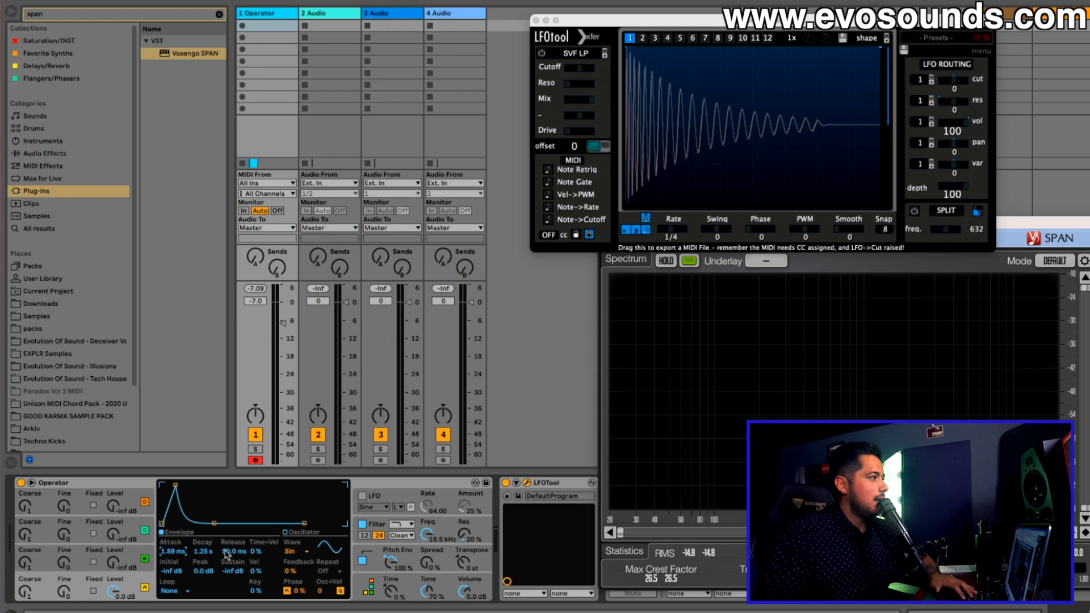
left_click_drag(173, 551, 172, 537)
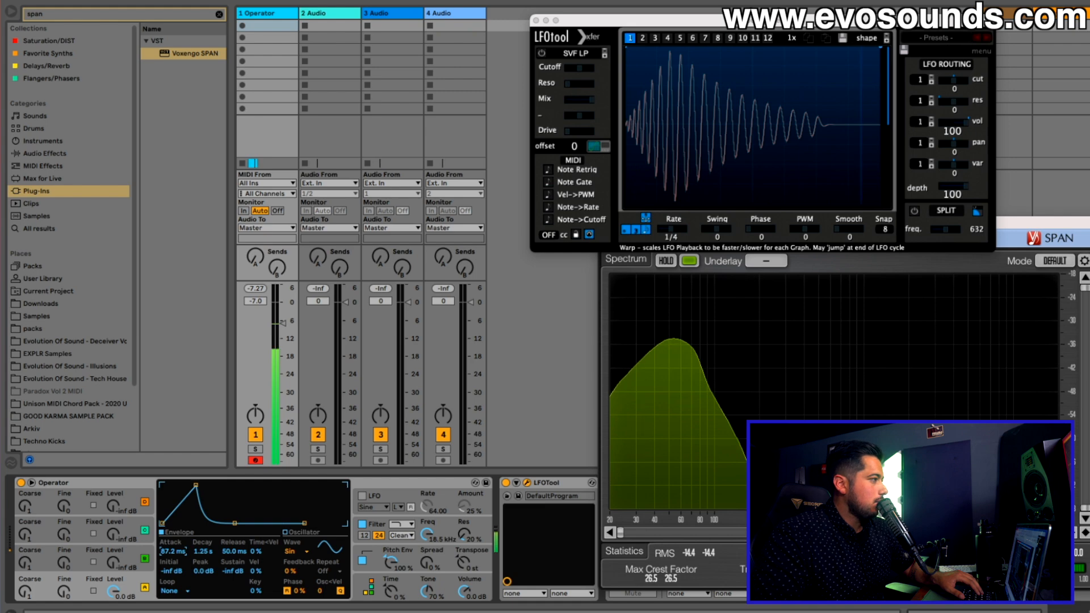
Raise oscillator B's level to -0.3 dB and switch oscillator A off, displaying oscillator B's envelope.
left_click_drag(114, 566, 114, 539)
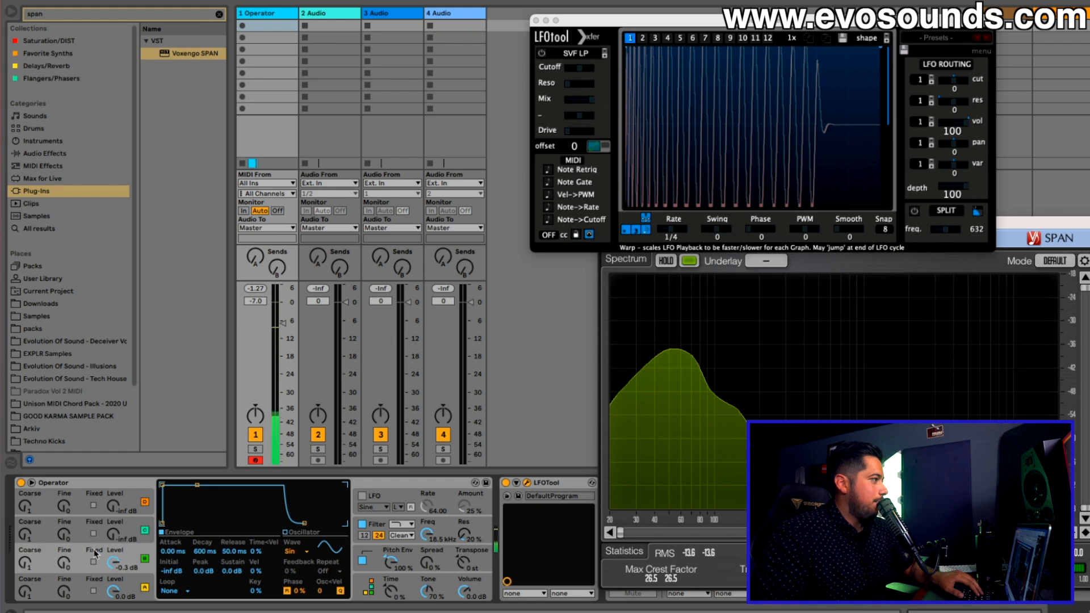
left_click(145, 589)
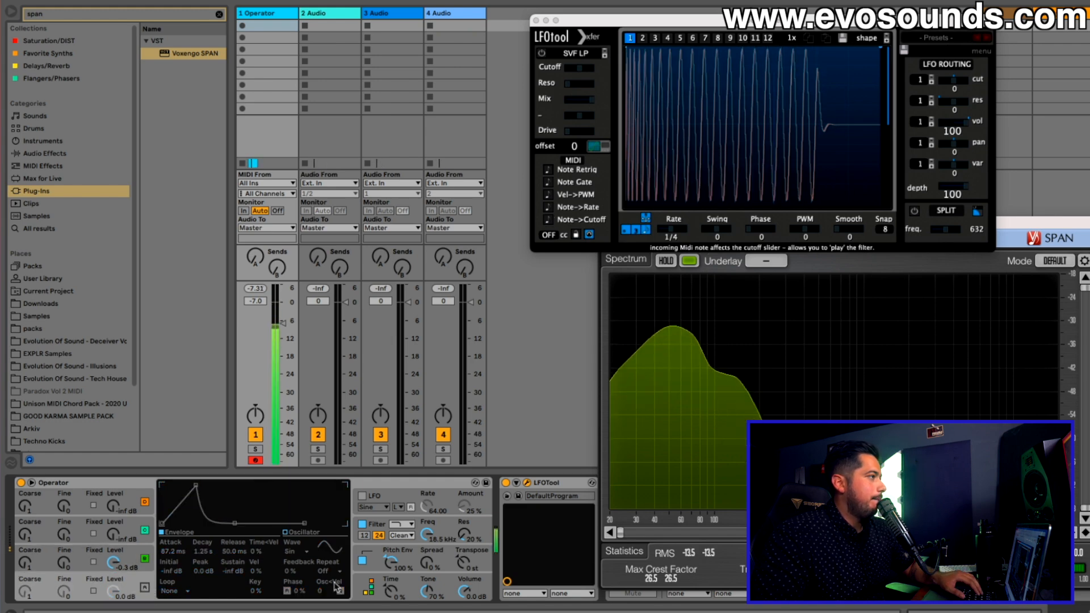
left_click(117, 557)
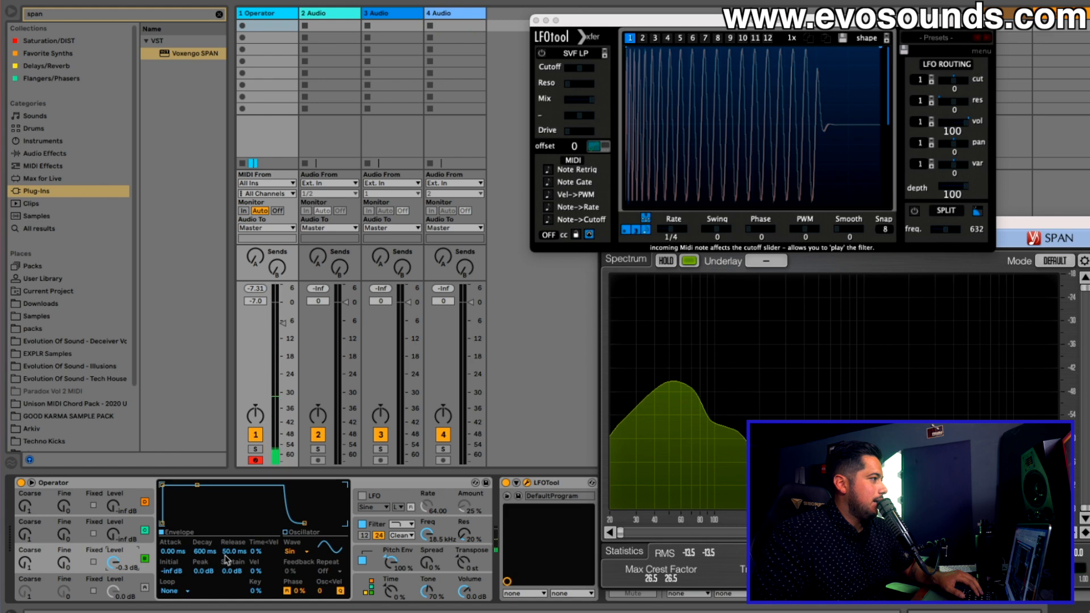
Set oscillator B's sustain to -inf dB, decay to 245 ms and level to 0.0 dB, and switch oscillator A back on.
left_click_drag(231, 571, 231, 602)
mouse_move(204, 552)
left_mouse_down()
mouse_move(214, 579)
mouse_move(205, 542)
left_mouse_up()
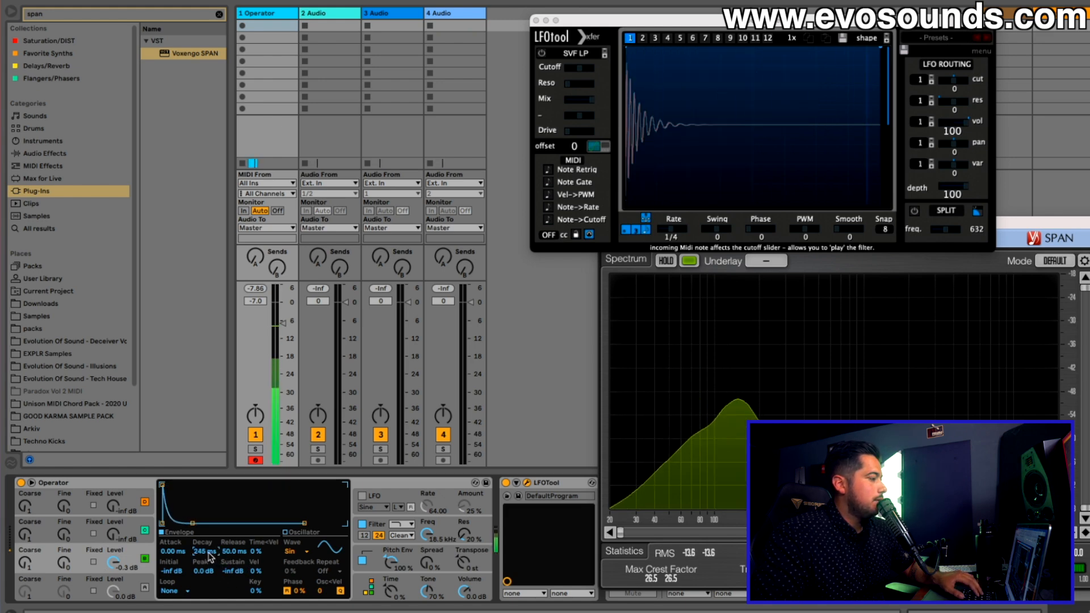
left_click(144, 589)
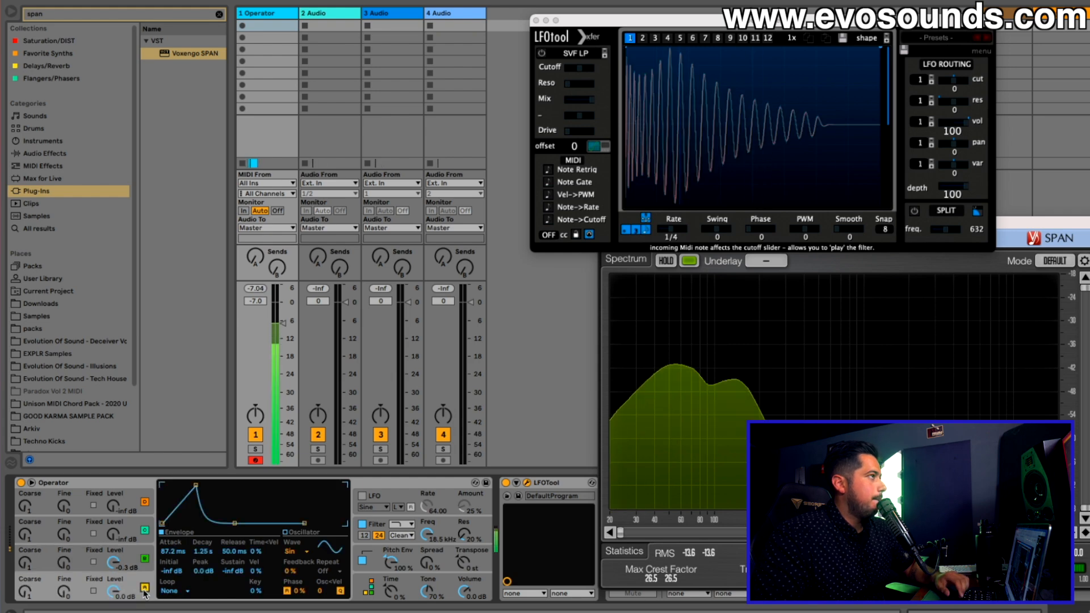
left_click(115, 565)
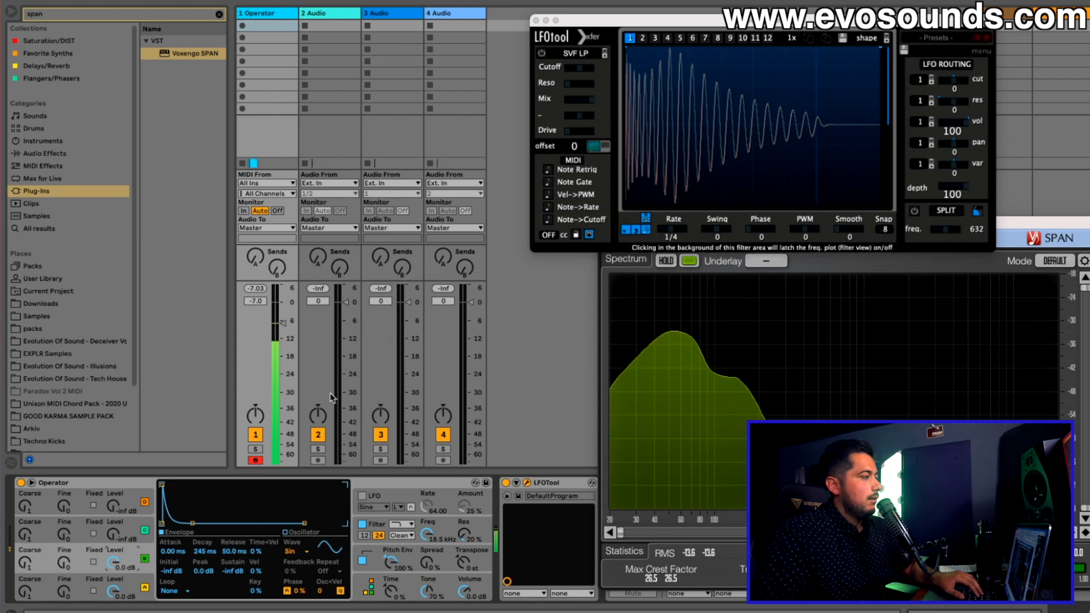
Shorten the attack of oscillator A's envelope to 54.1 ms.
left_click(136, 585)
left_click_drag(174, 554, 175, 569)
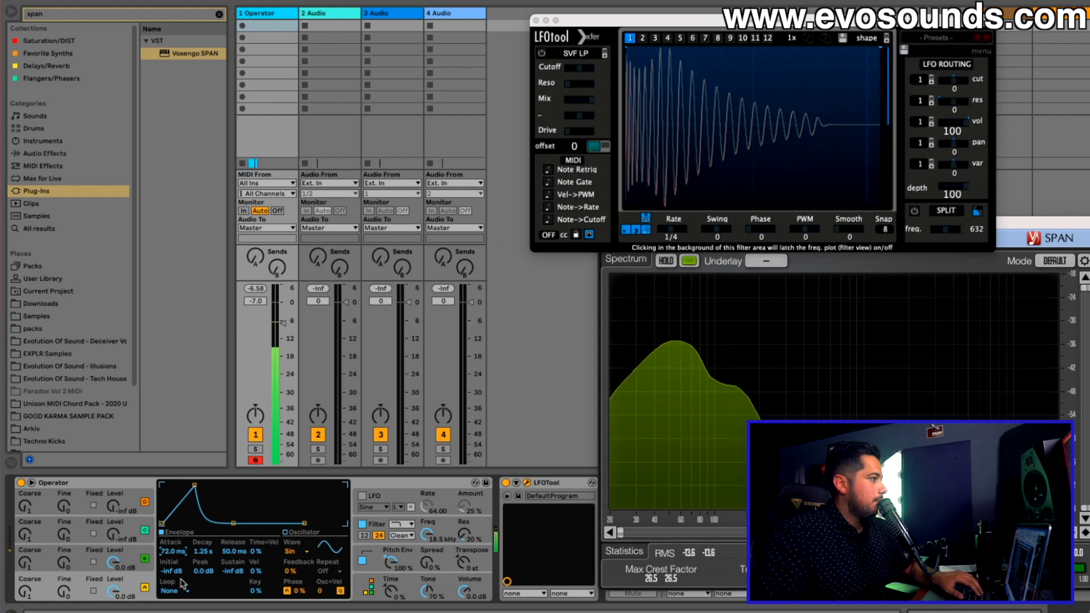
left_click_drag(175, 553, 175, 565)
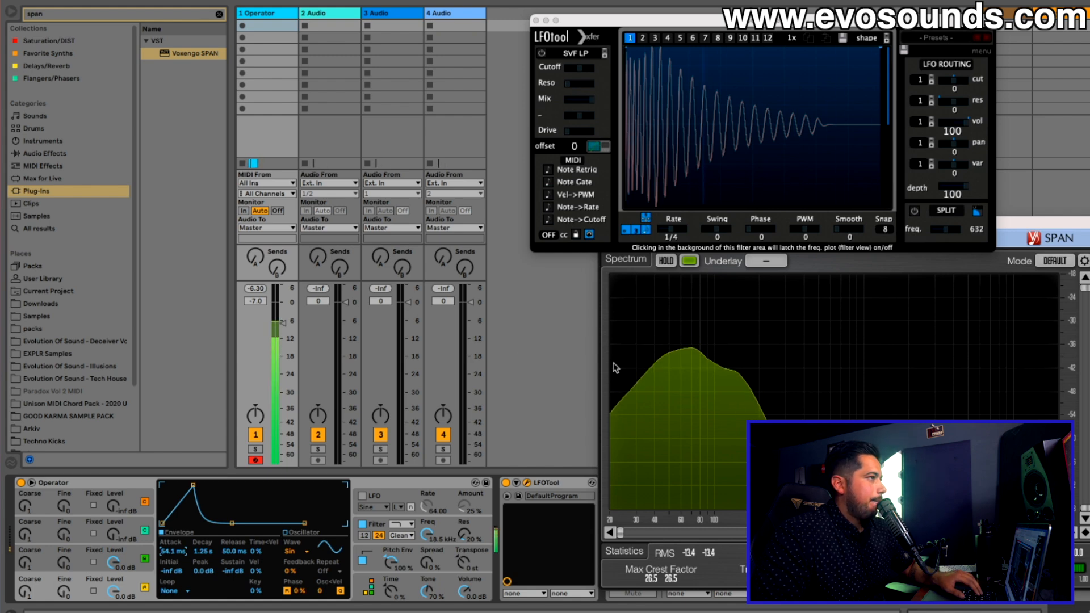
Switch oscillator A off and raise oscillator C's level to -15 dB.
left_click(96, 550)
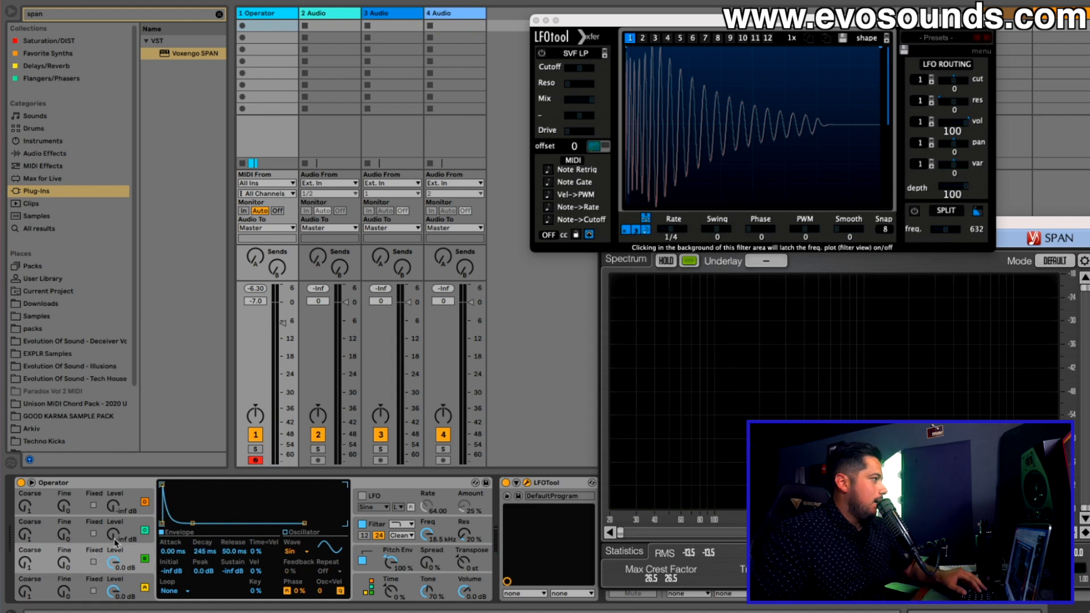
left_click(116, 542)
left_click_drag(114, 533, 115, 519)
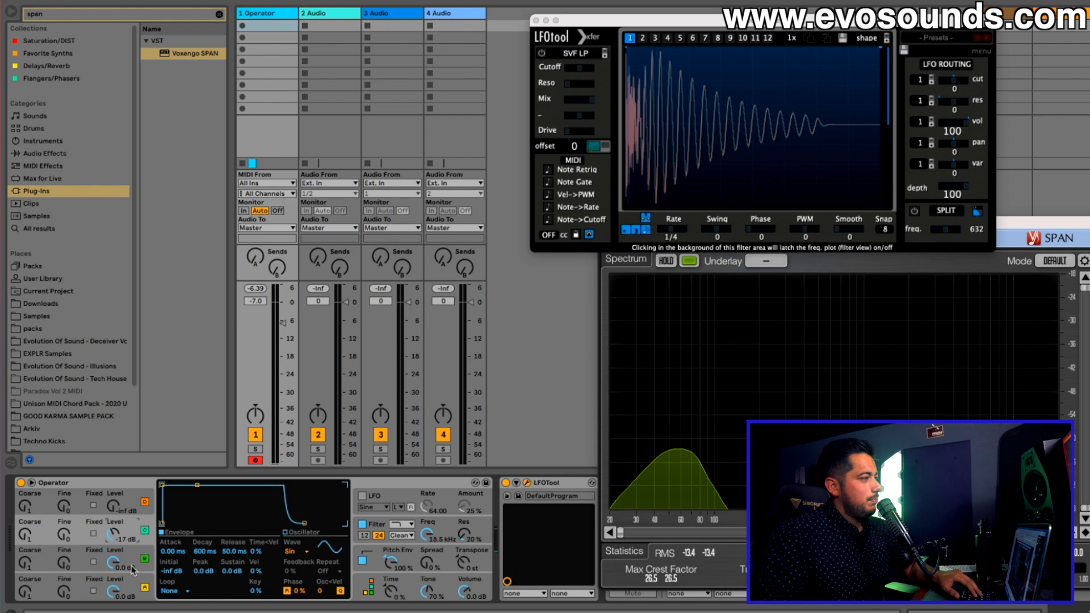
left_click(146, 589)
left_click(148, 567)
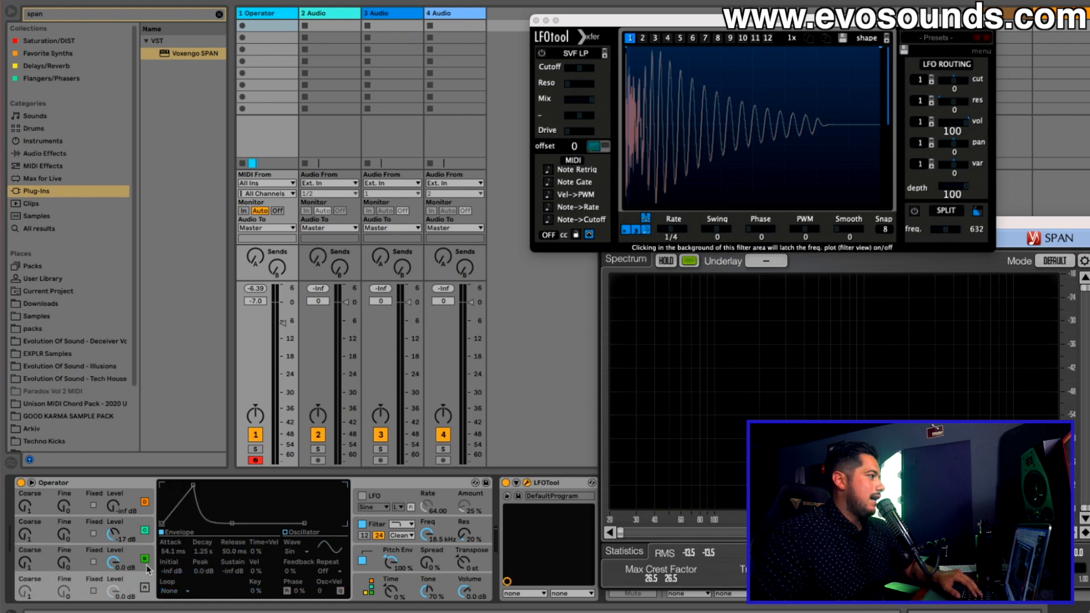
left_click(134, 559)
mouse_move(116, 534)
left_mouse_down()
mouse_move(115, 585)
mouse_move(116, 531)
left_mouse_up()
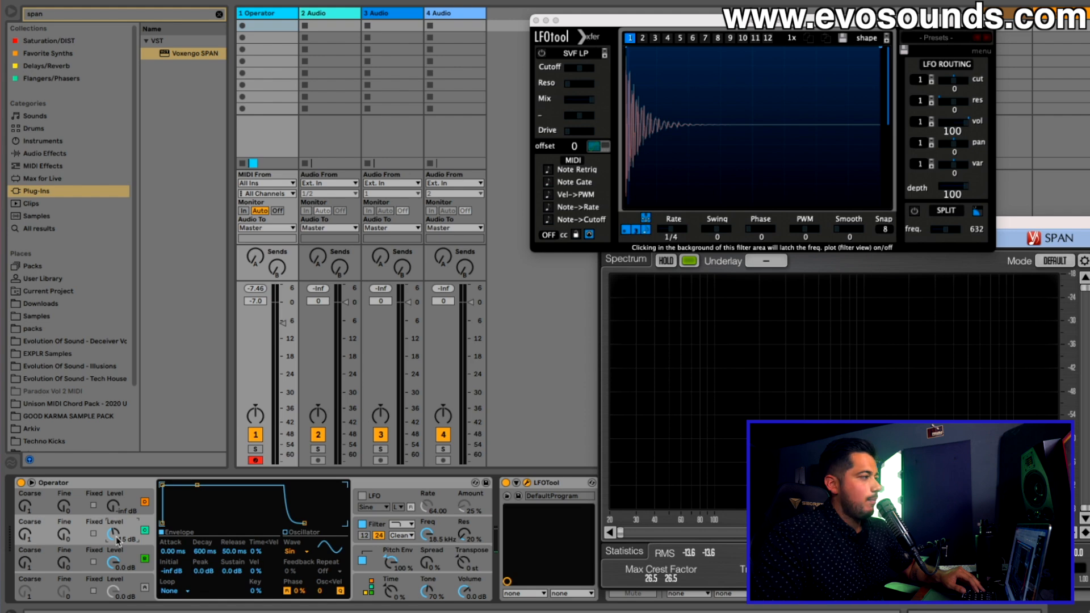
Change oscillator C's waveform to Sq6 after trying Sw16, and lower its level to -18 dB.
left_click(295, 551)
left_click(306, 393)
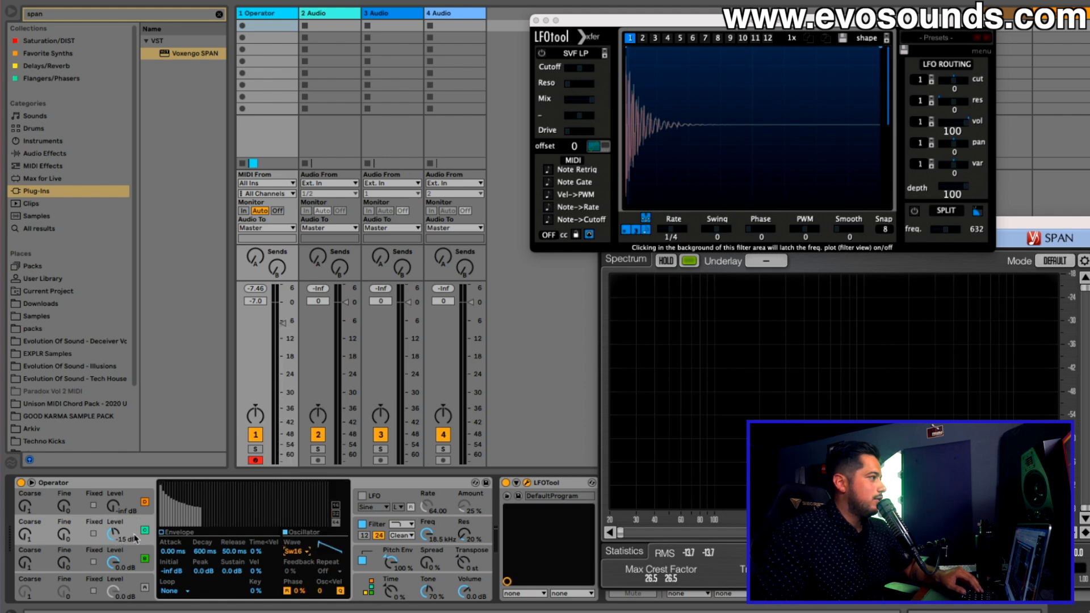
left_click(296, 551)
left_click(306, 452)
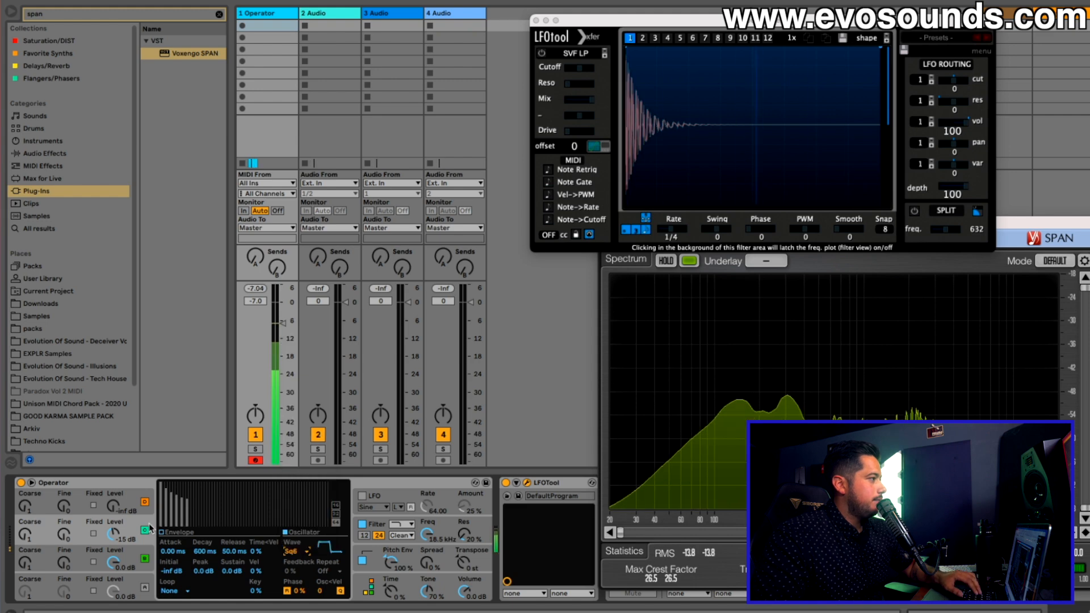
left_click_drag(114, 535, 113, 539)
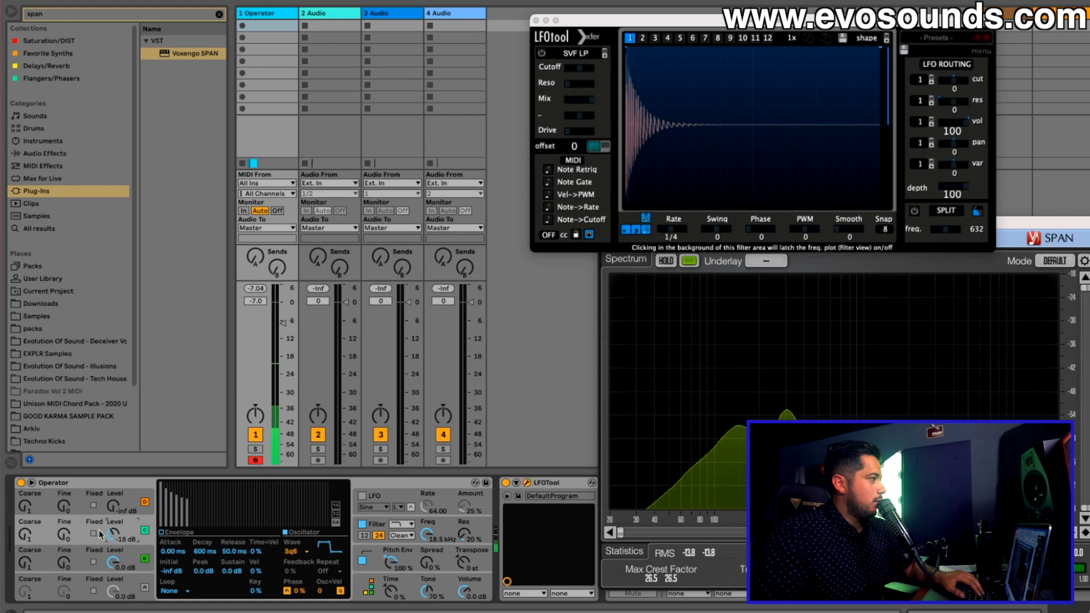
Shape oscillator C's envelope with sustain at -inf dB and decay at 291 ms, comparing it with oscillator B's envelope.
left_click(143, 564)
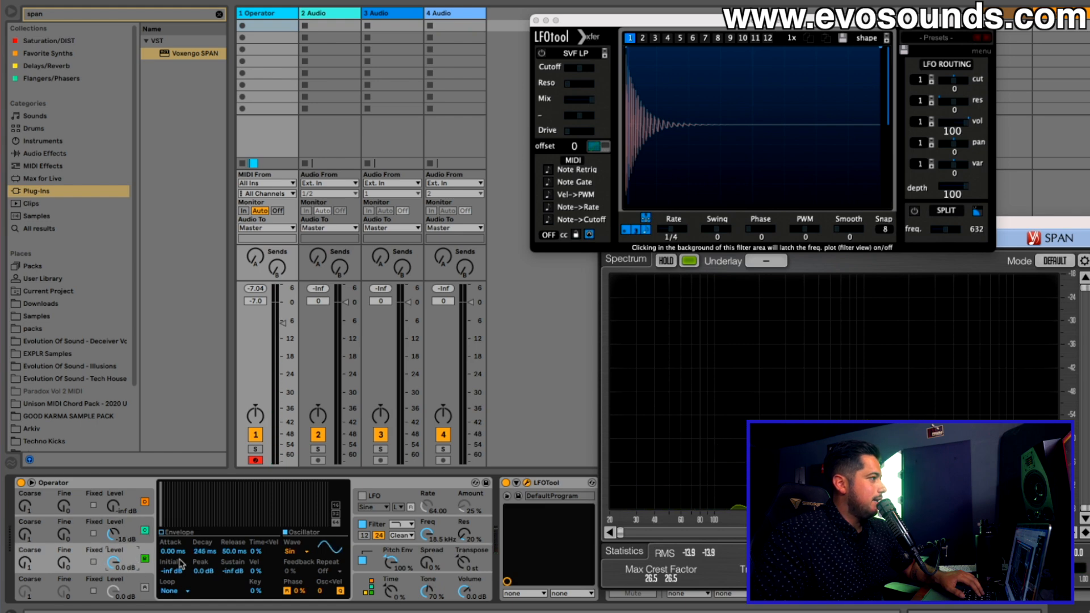
left_click(132, 530)
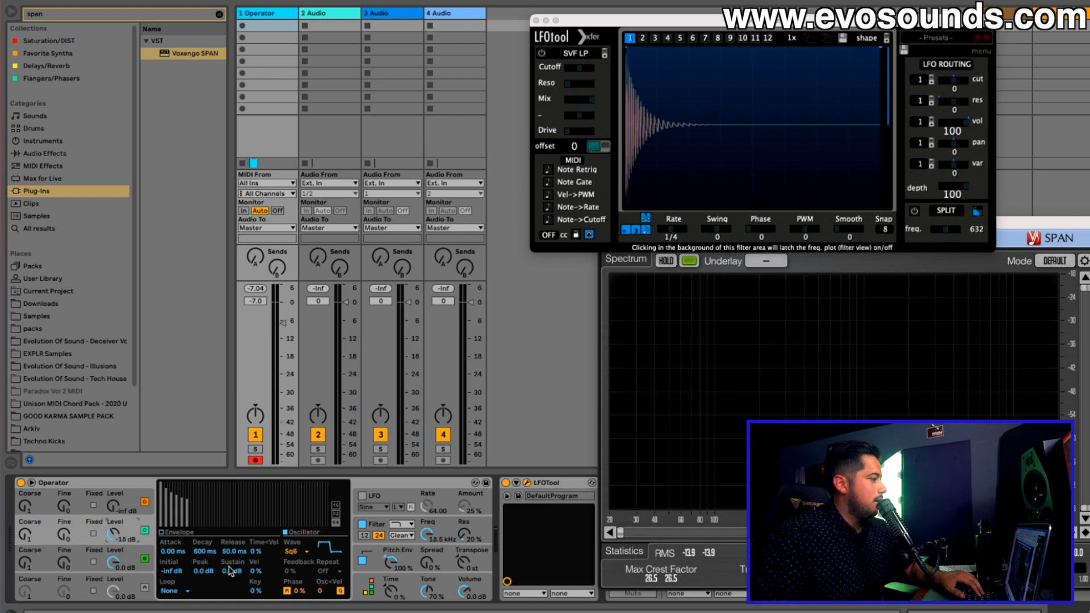
left_click_drag(230, 570, 230, 608)
left_click(124, 554)
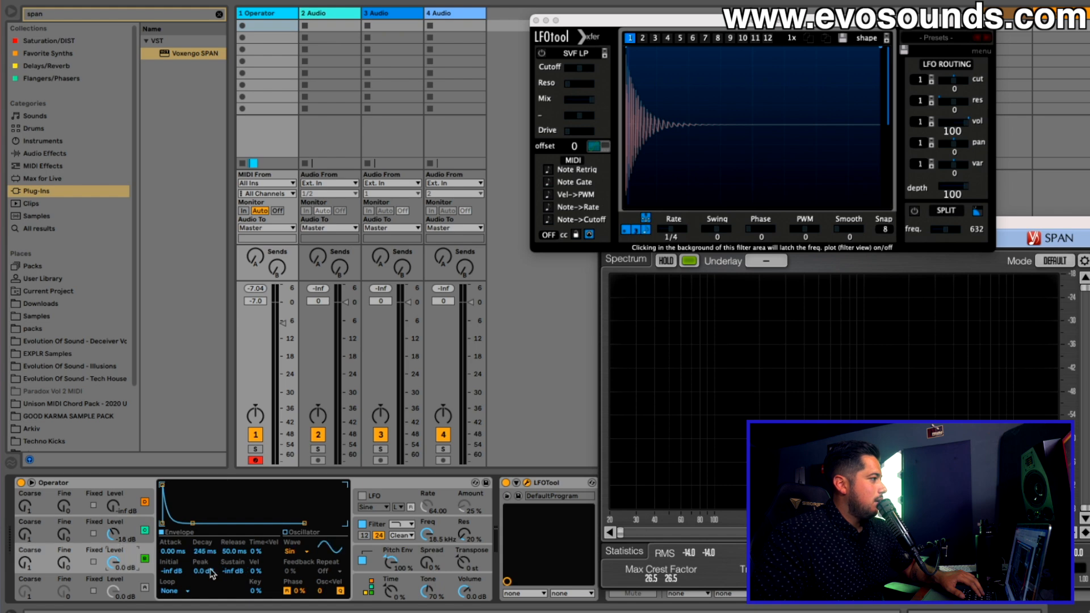
left_click(140, 535)
left_click_drag(205, 552, 205, 539)
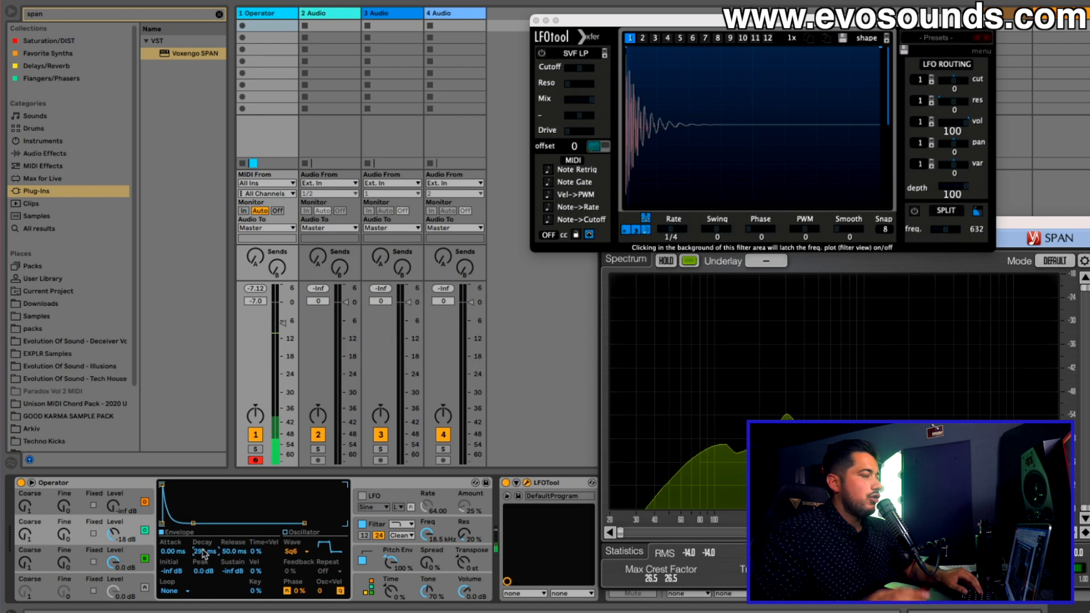
Lengthen oscillator B's decay to 410 ms and lower oscillator C's level to -19 dB.
left_click(151, 553)
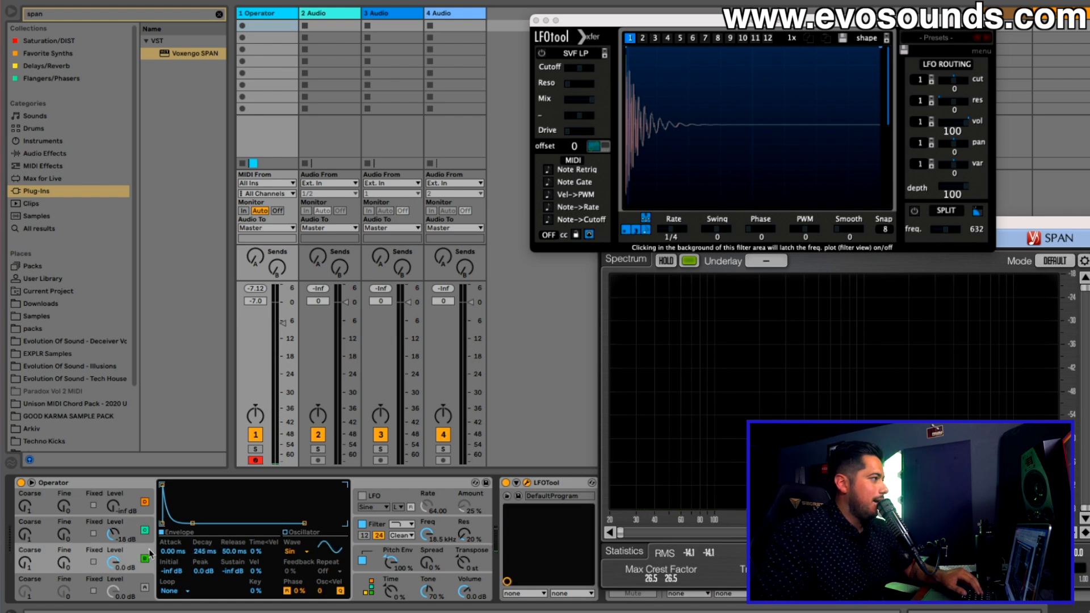
left_click_drag(199, 552, 199, 522)
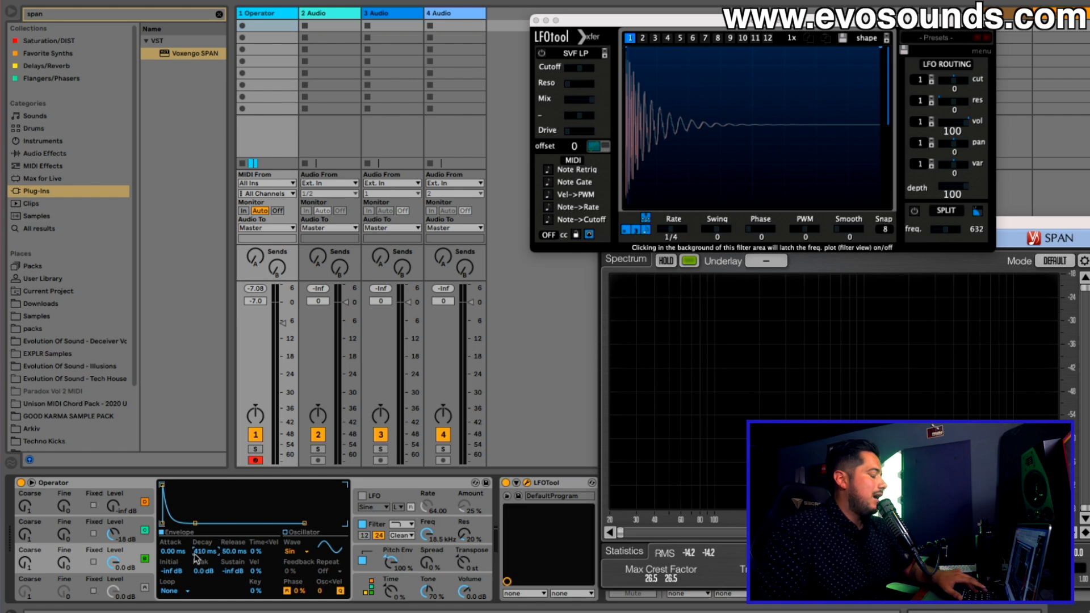
left_click(117, 537)
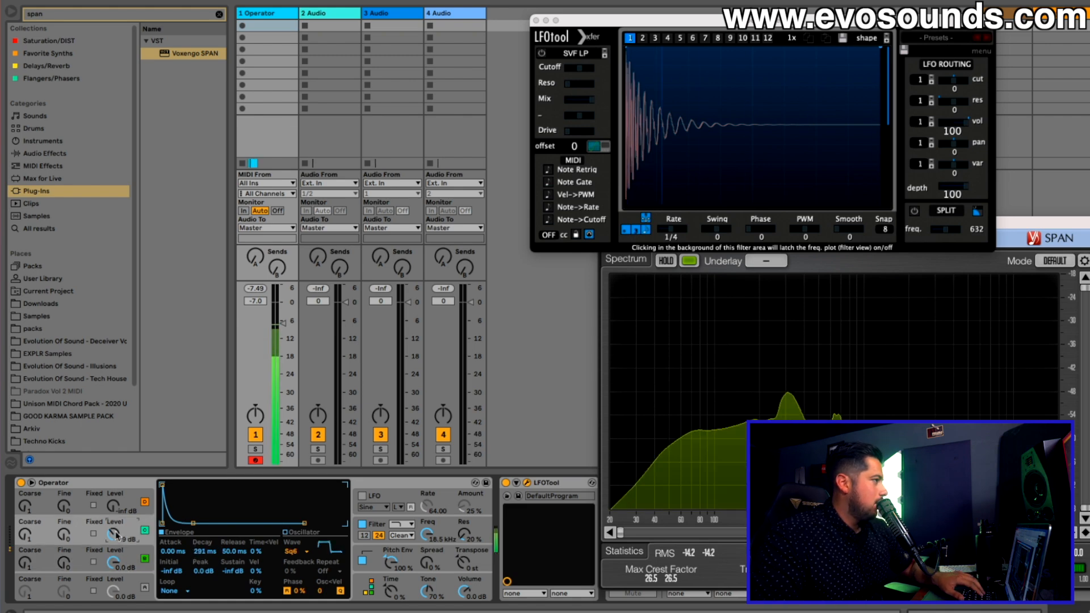
Lower Operator's filter frequency to 5.73 kHz and switch oscillator A back on.
left_click(425, 534)
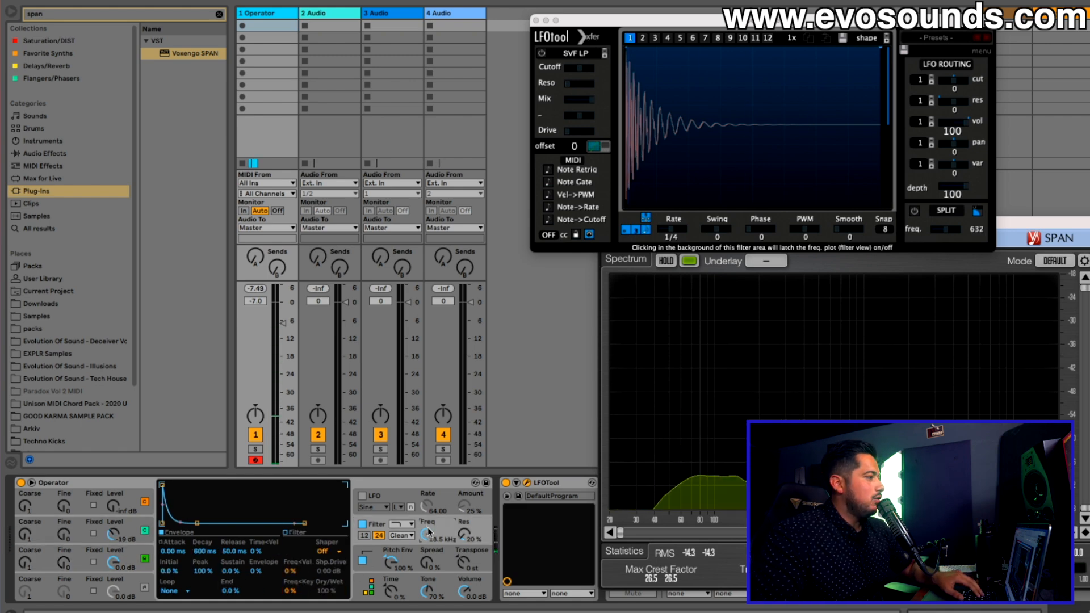
left_click_drag(426, 534, 464, 494)
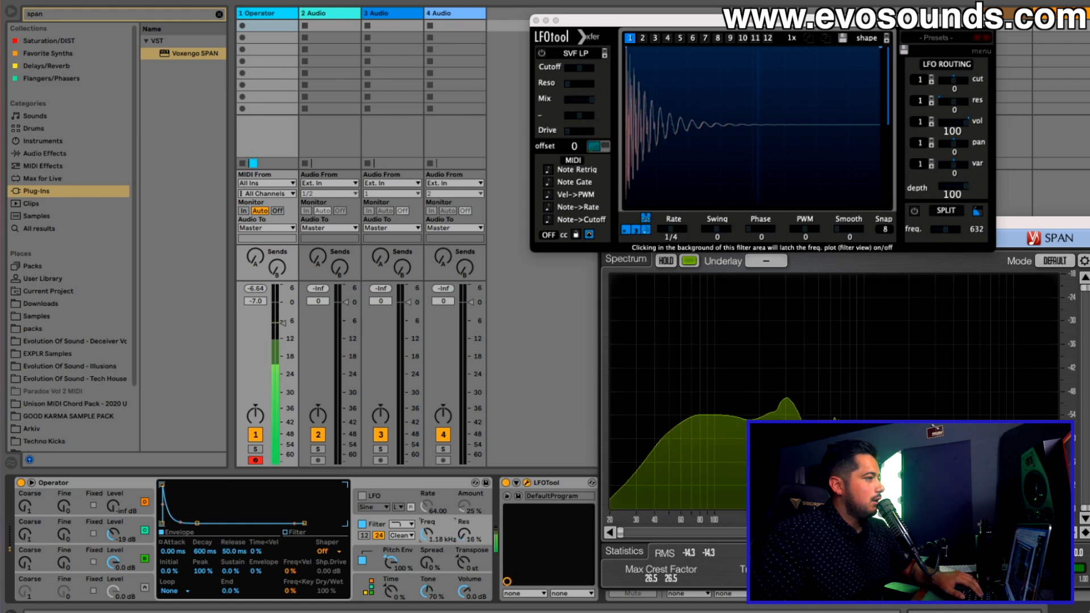
left_click(145, 587)
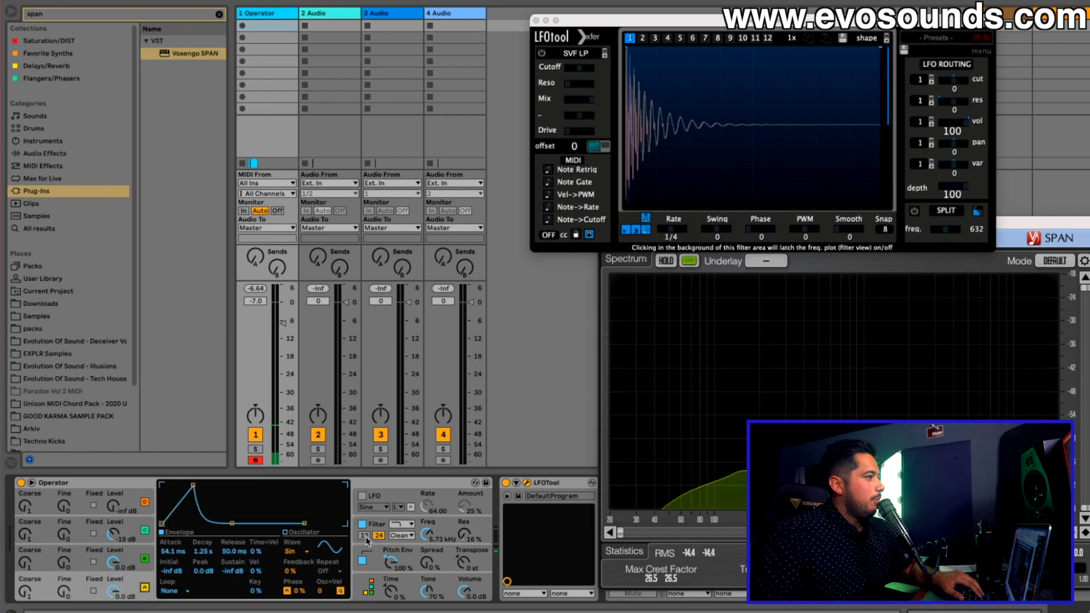
Raise Operator's filter frequency back to 18.5 kHz and switch the filter off.
left_click(388, 525)
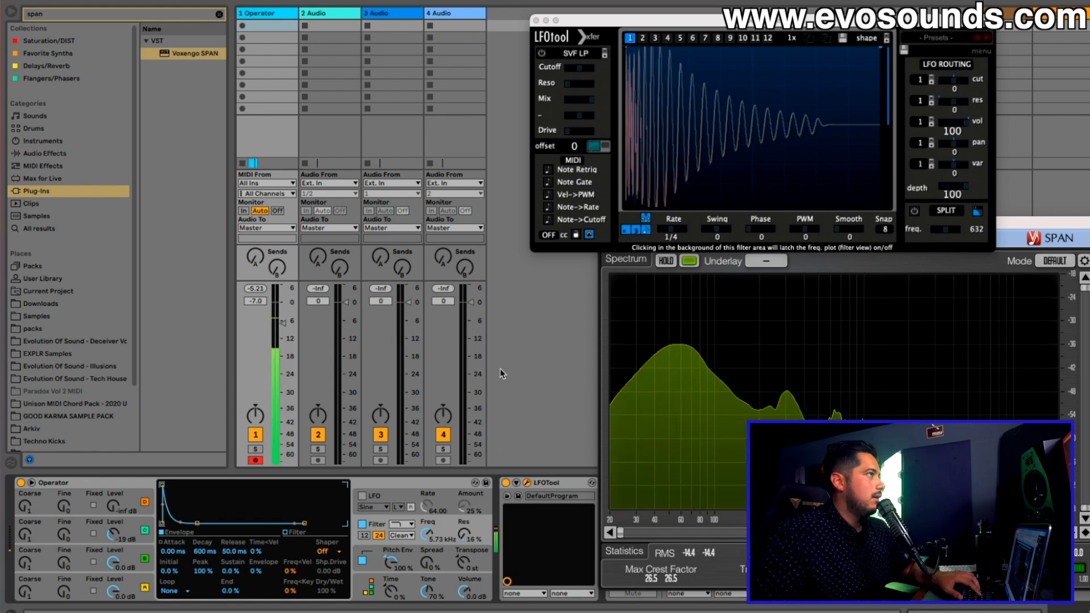
left_click_drag(427, 534, 427, 508)
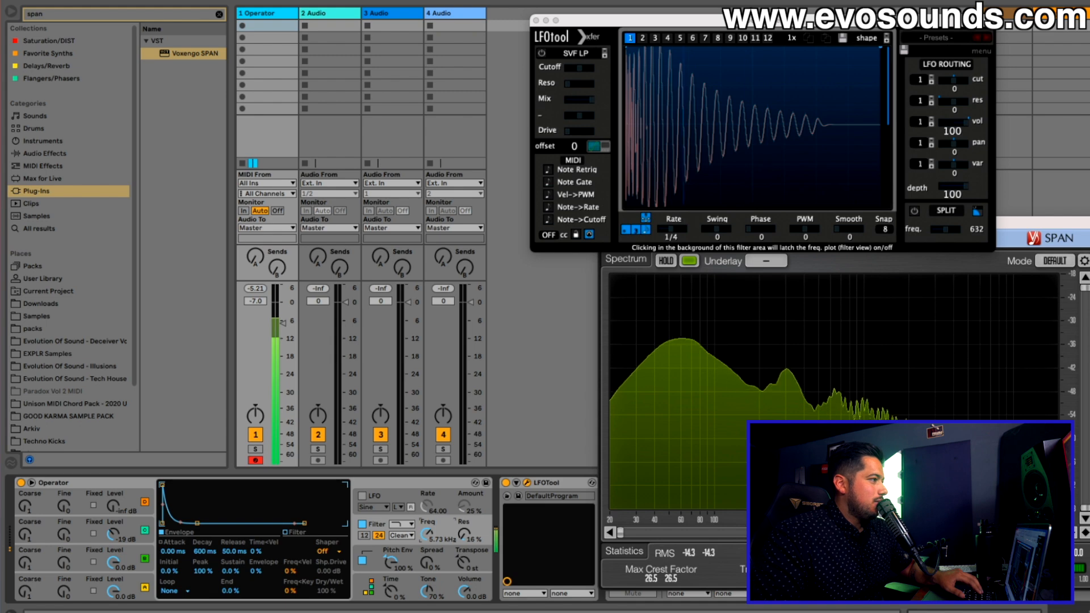
left_click(363, 524)
Try oscillator D at a level of -21 dB, restore it to -inf dB, and display oscillator C's envelope.
mouse_move(113, 506)
left_mouse_down()
mouse_move(114, 476)
mouse_move(115, 513)
left_mouse_up()
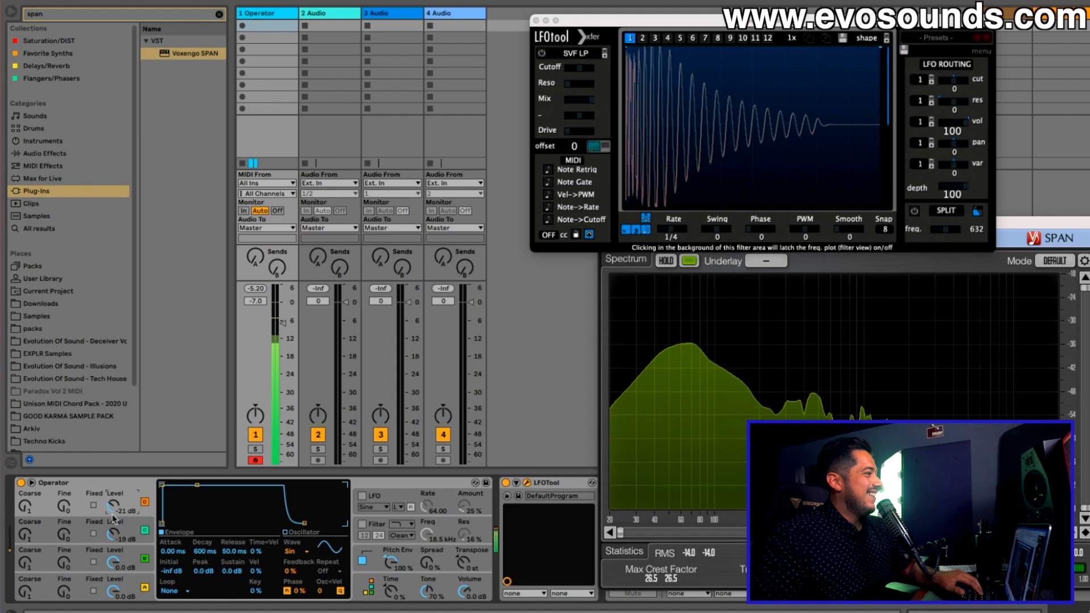
mouse_move(114, 507)
left_mouse_down()
mouse_move(113, 488)
mouse_move(110, 528)
left_mouse_up()
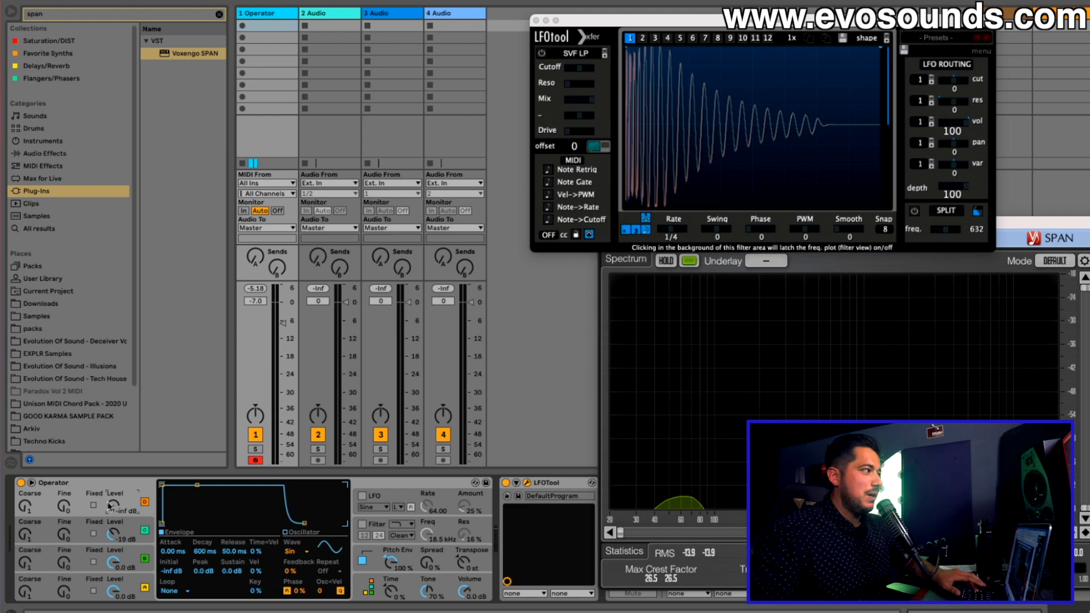
left_click(112, 538)
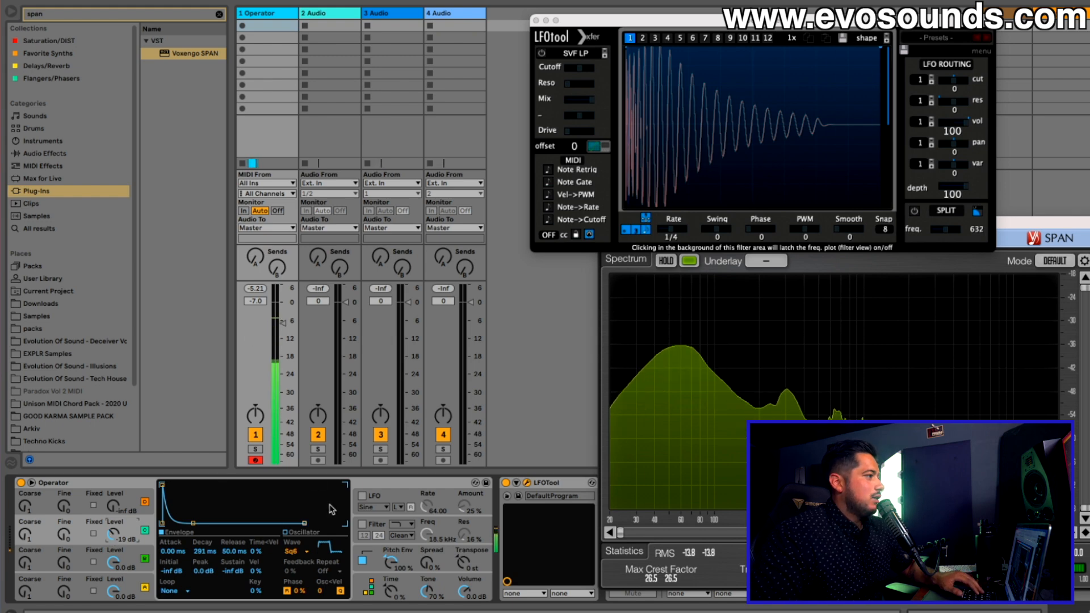
Clear the span search and search the audio effects for SAT.
left_click(218, 15)
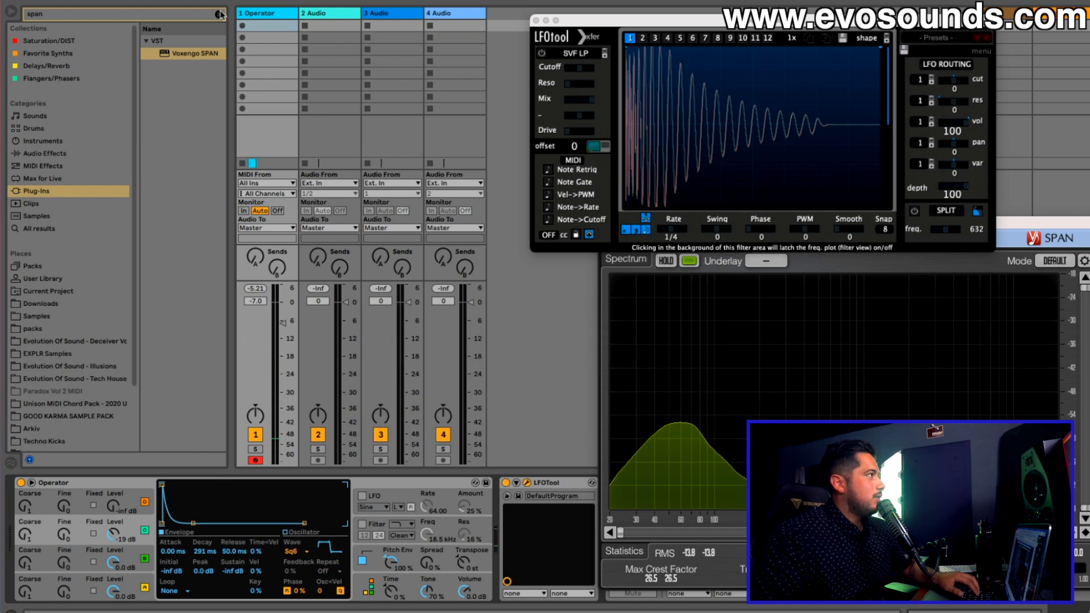
left_click(94, 154)
left_click(74, 15)
type("S")
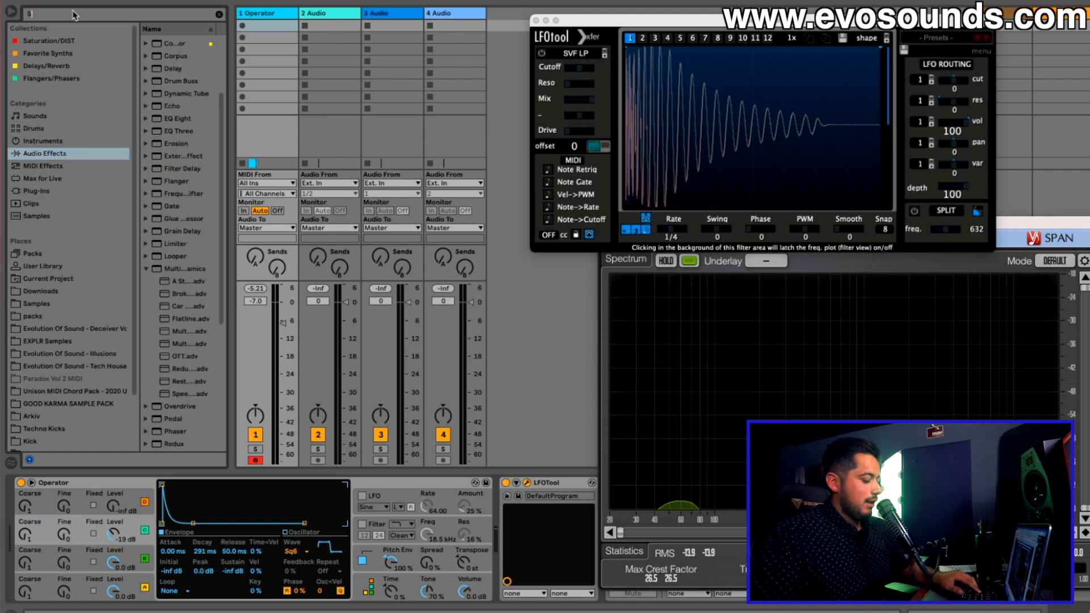
type("AT")
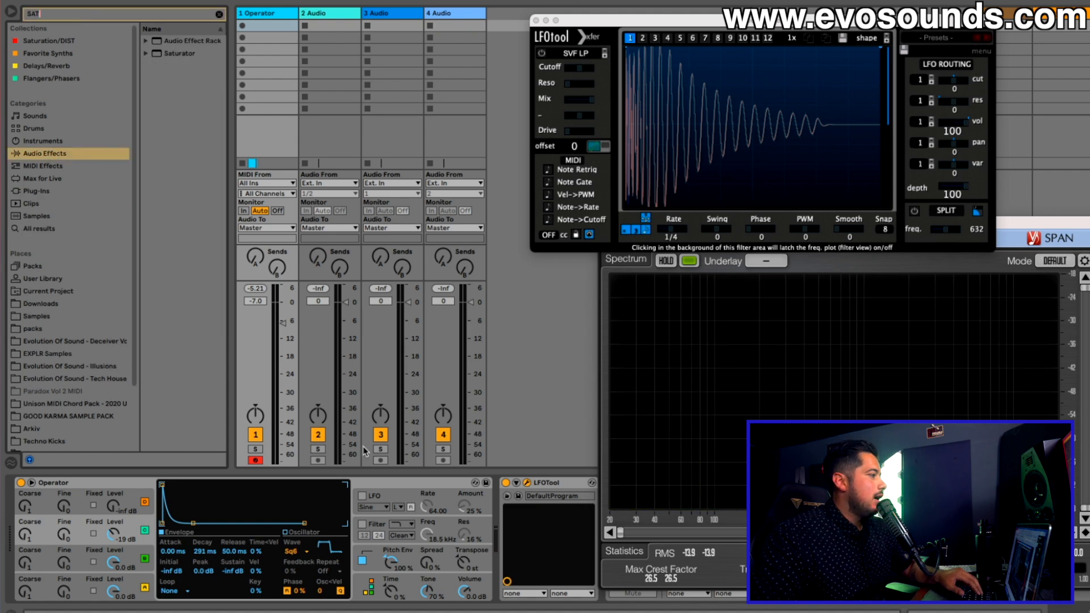
Lengthen oscillator A's attack to 79.3 ms and insert Saturator directly after Operator, ahead of LFOTool.
left_click(130, 581)
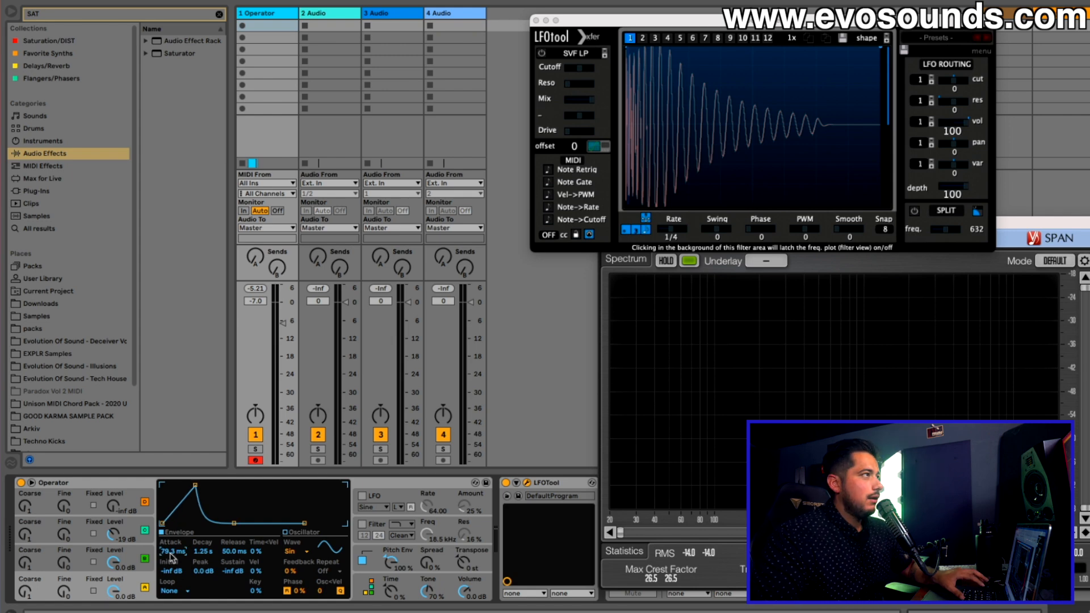
key("space")
left_click_drag(180, 53, 514, 494)
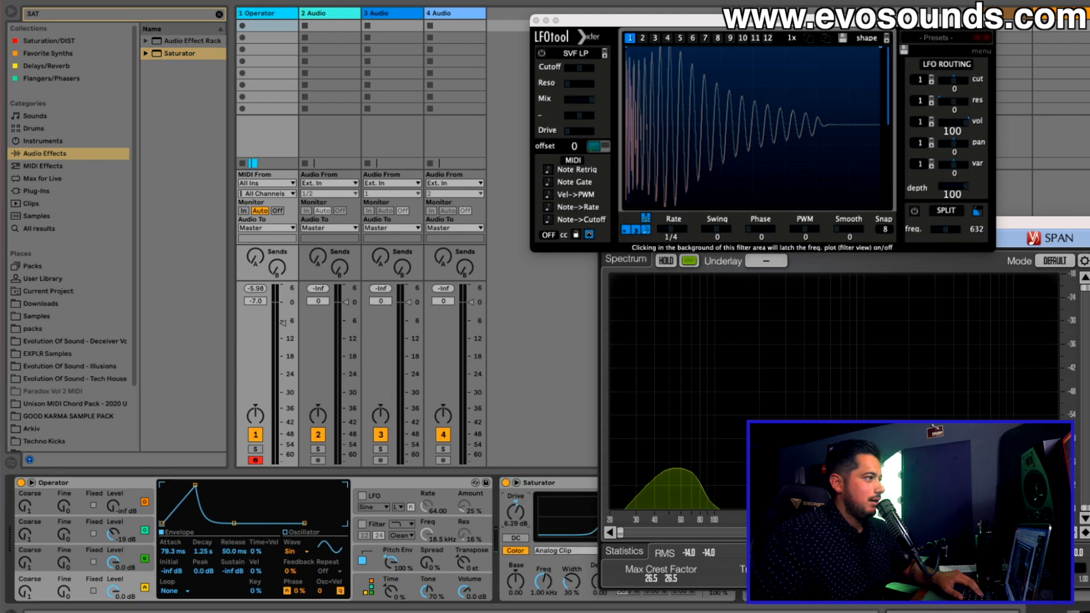
With SPAN's window moved fully into view, set Saturator's drive to 7.43 dB and oscillator C's level to -23 dB.
left_click_drag(1026, 230, 895, 68)
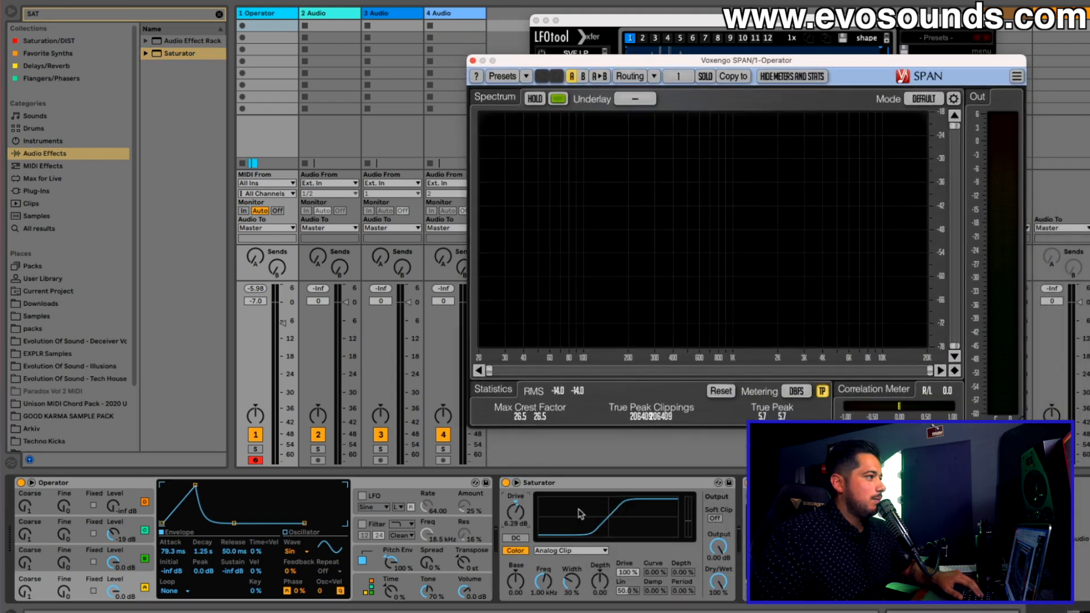
left_click_drag(524, 517, 524, 500)
left_click_drag(516, 511, 516, 517)
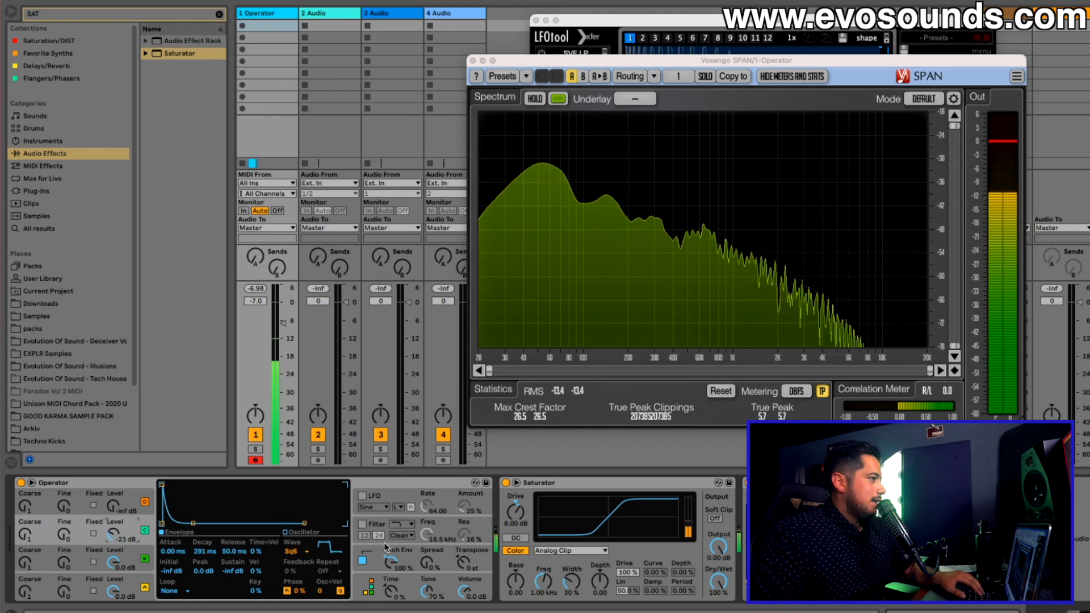
left_click_drag(517, 513, 517, 524)
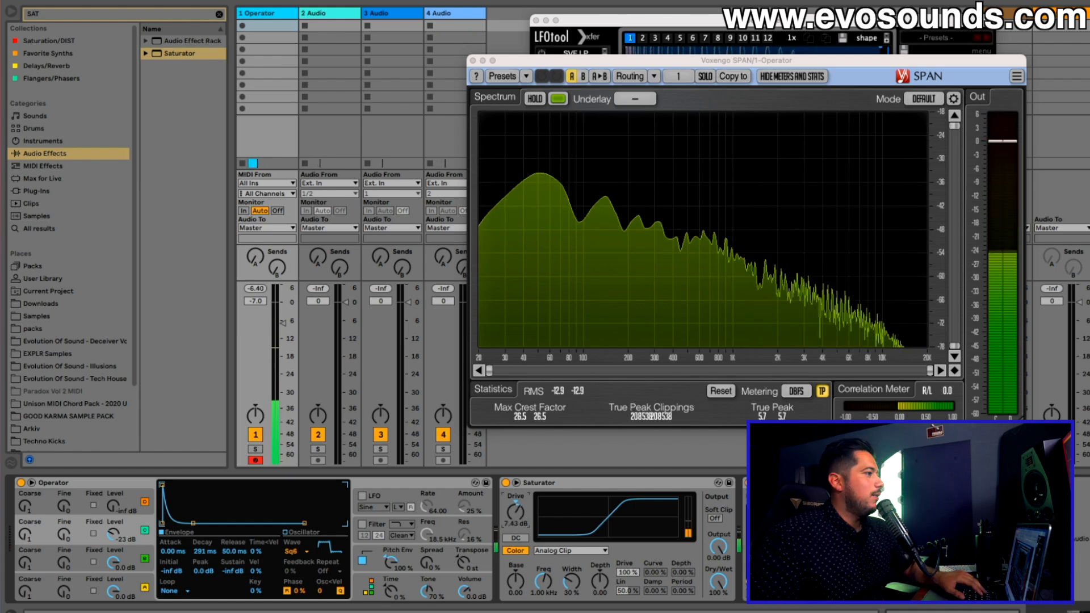
Try the Soft Sine curve in Saturator, compare the available shaping curves, and choose Medium Curve.
left_click(571, 551)
left_click(563, 557)
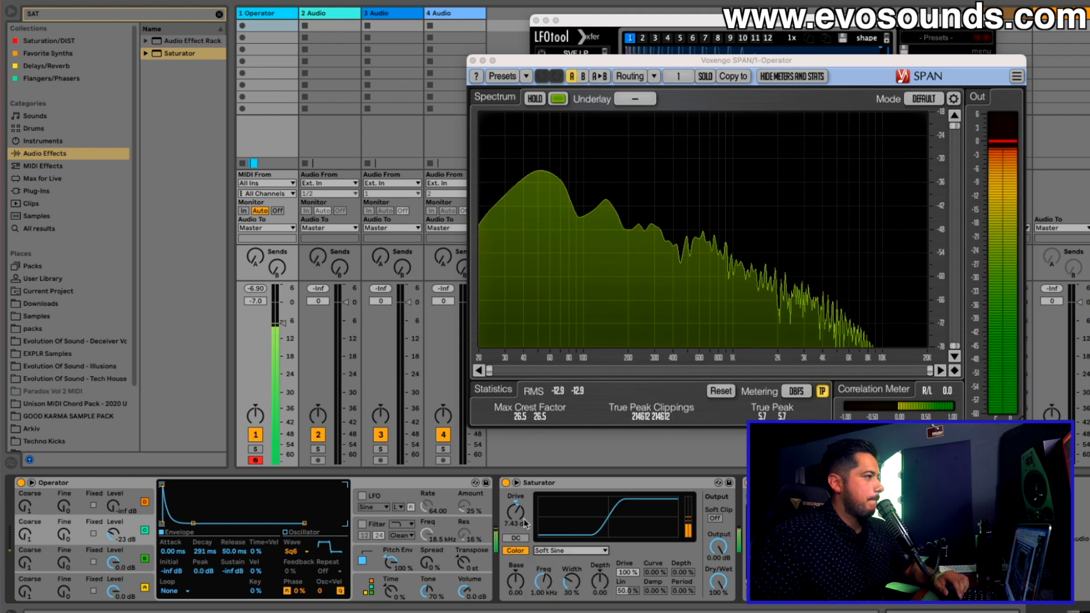
left_click(546, 551)
left_click(553, 579)
left_click(551, 551)
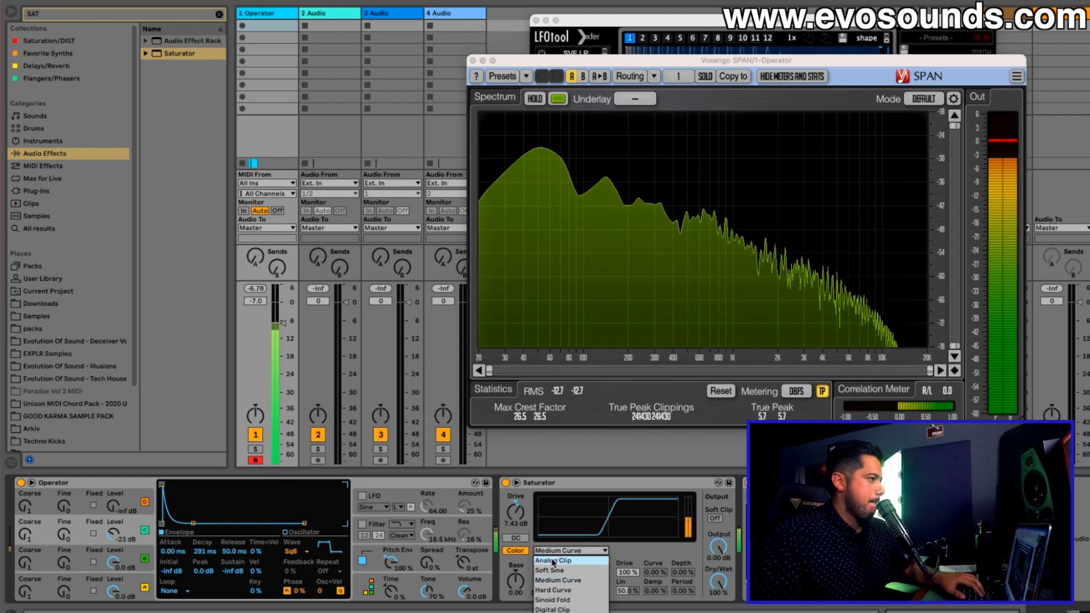
left_click(554, 580)
Lower Saturator's drive to 2.29 dB and compare the sound by bypassing and re-enabling the device.
left_click_drag(515, 511, 515, 522)
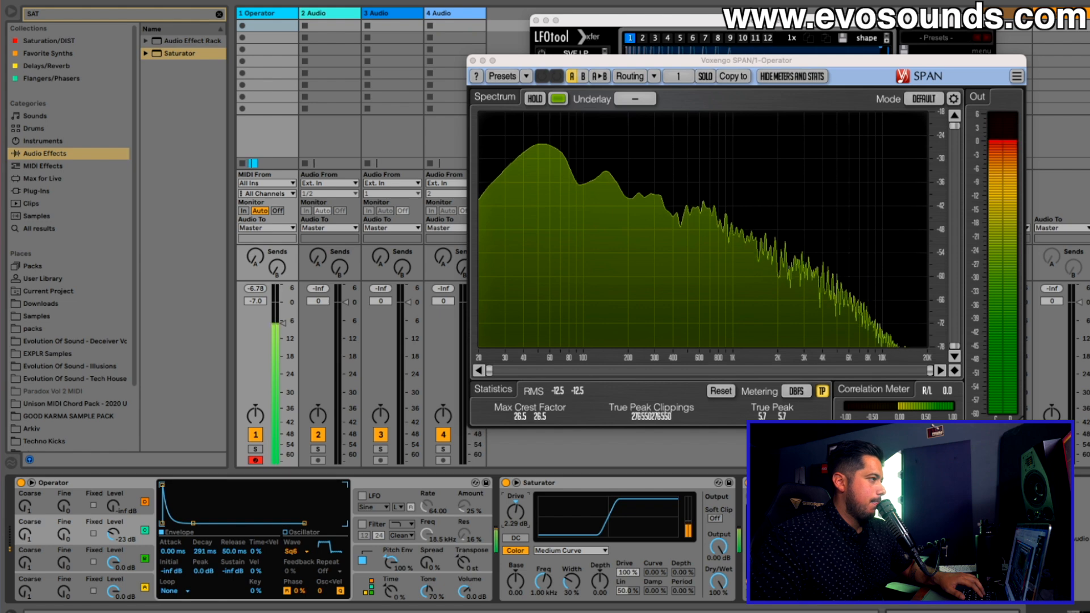
left_click(506, 484)
left_click(506, 483)
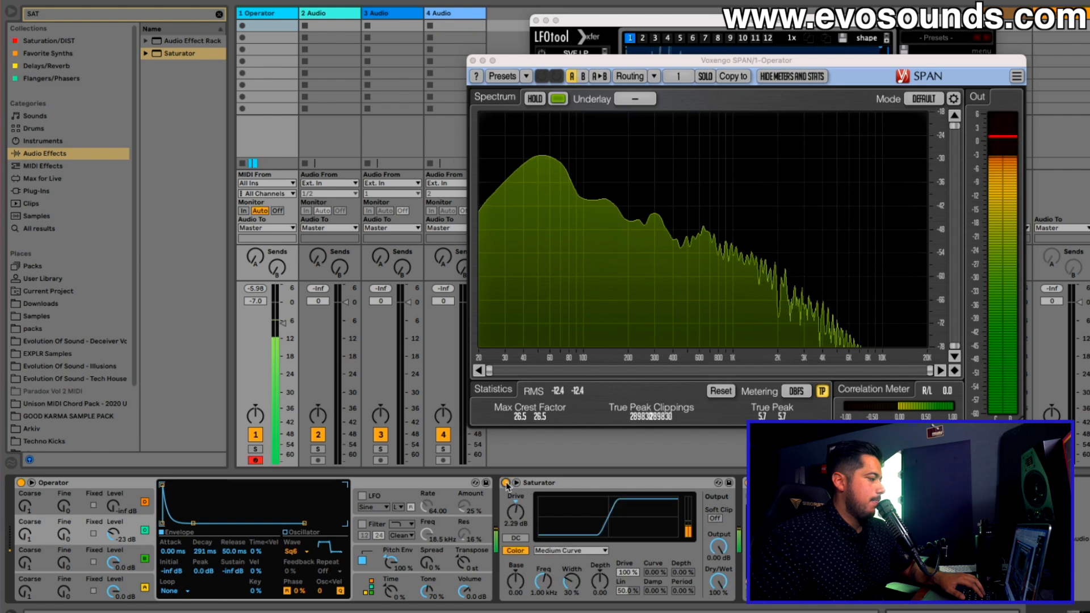
Enable Operator's filter, set its frequency to 1.11 kHz and resonance to 67 %, and display its response curve.
left_click(376, 525)
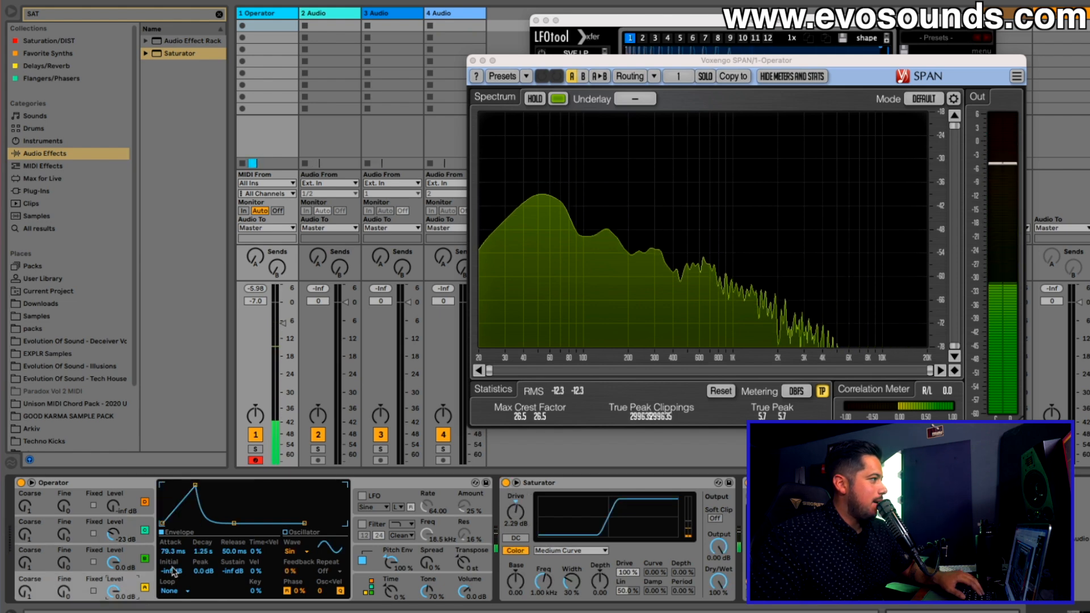
left_click(362, 525)
left_click_drag(427, 533, 427, 566)
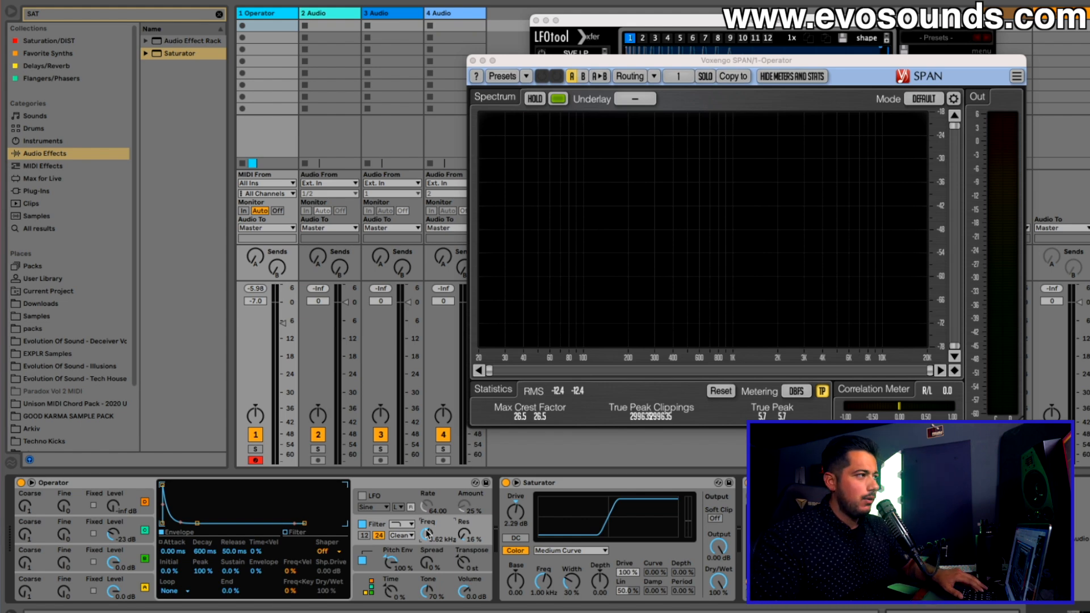
key("space")
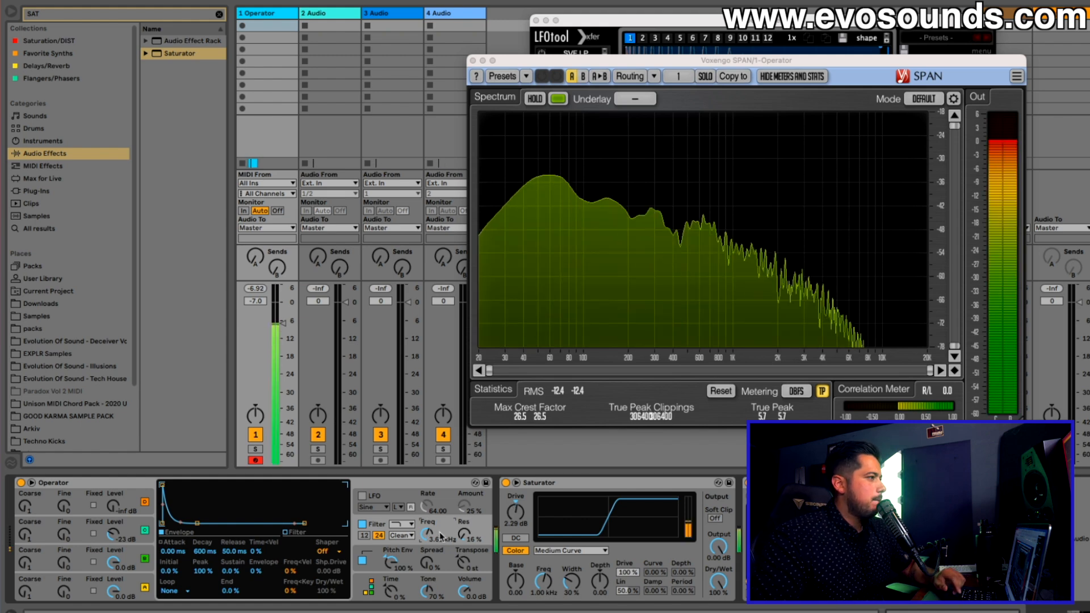
left_click_drag(430, 537, 464, 493)
left_click_drag(428, 534, 427, 546)
left_click(293, 533)
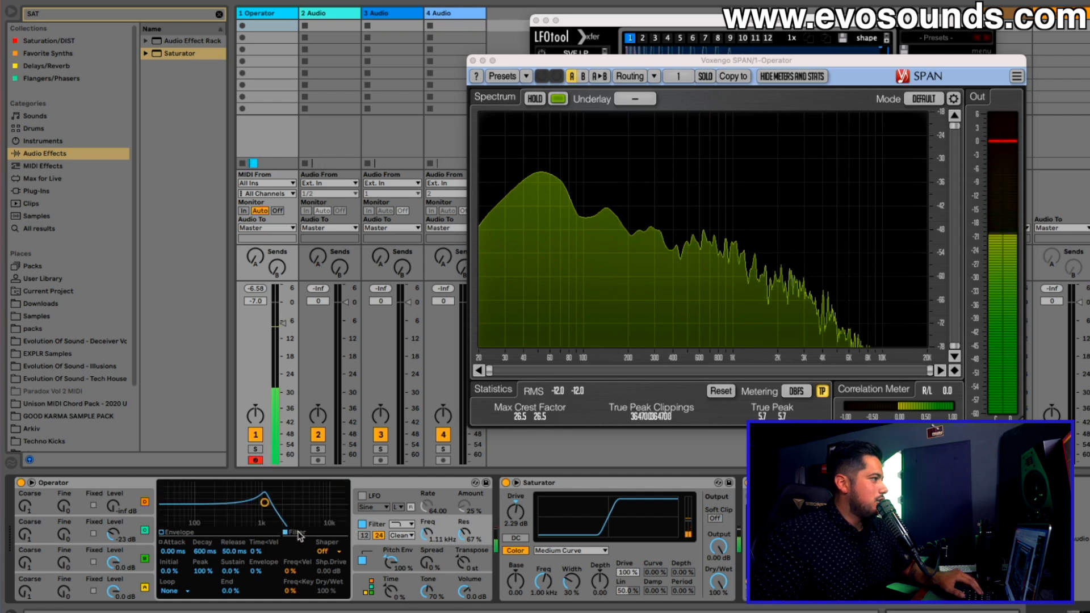
Move the filter point on the response curve to a frequency of 5.22 kHz and a resonance of 68 %.
left_click_drag(266, 503, 256, 502)
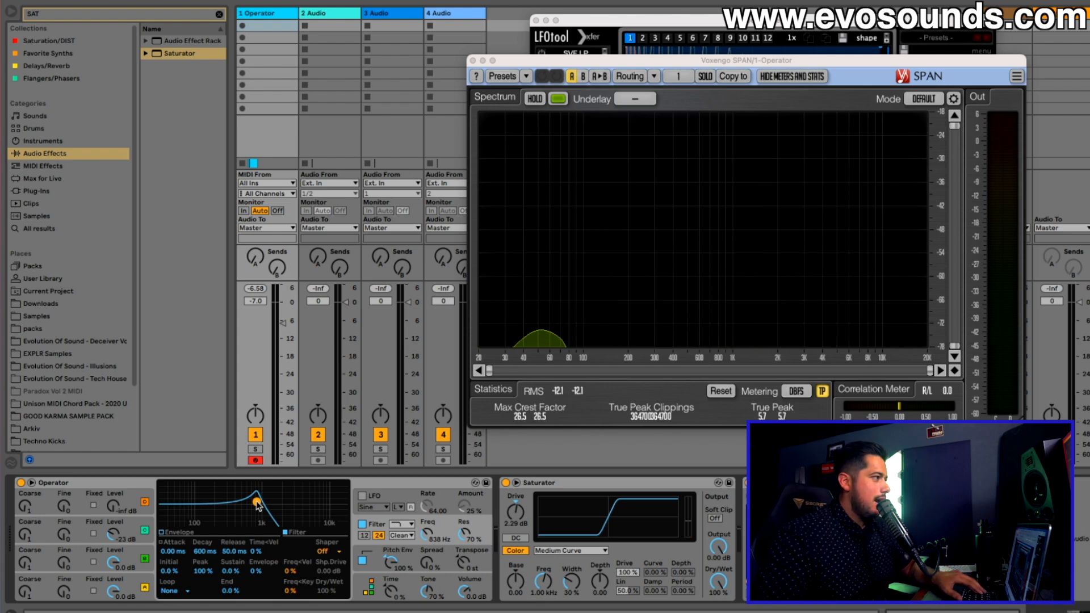
left_click_drag(256, 498, 252, 509)
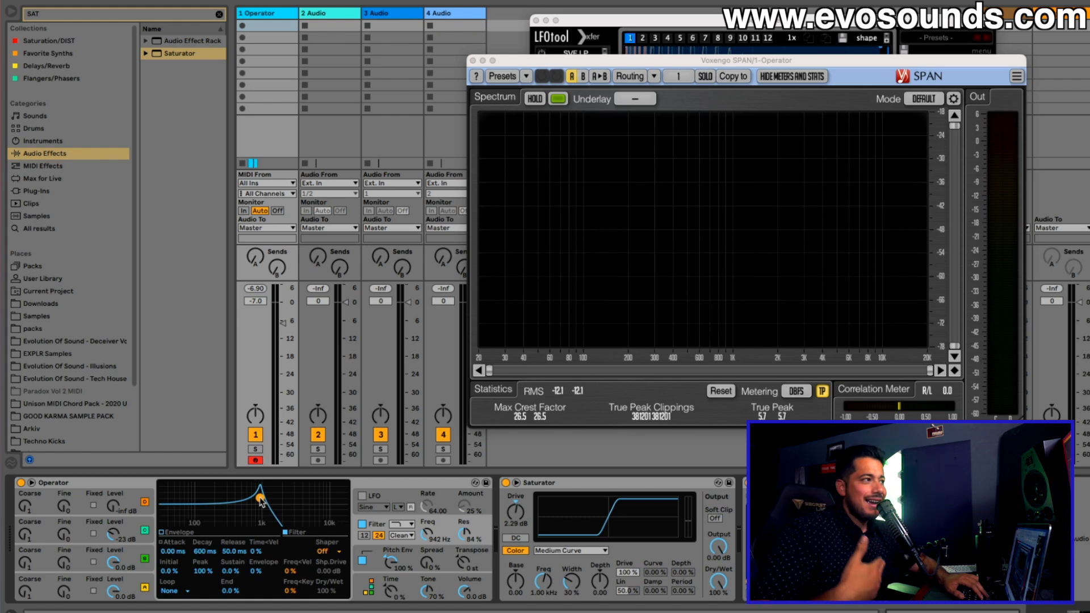
mouse_move(261, 503)
left_mouse_down()
mouse_move(293, 503)
mouse_move(266, 501)
left_mouse_up()
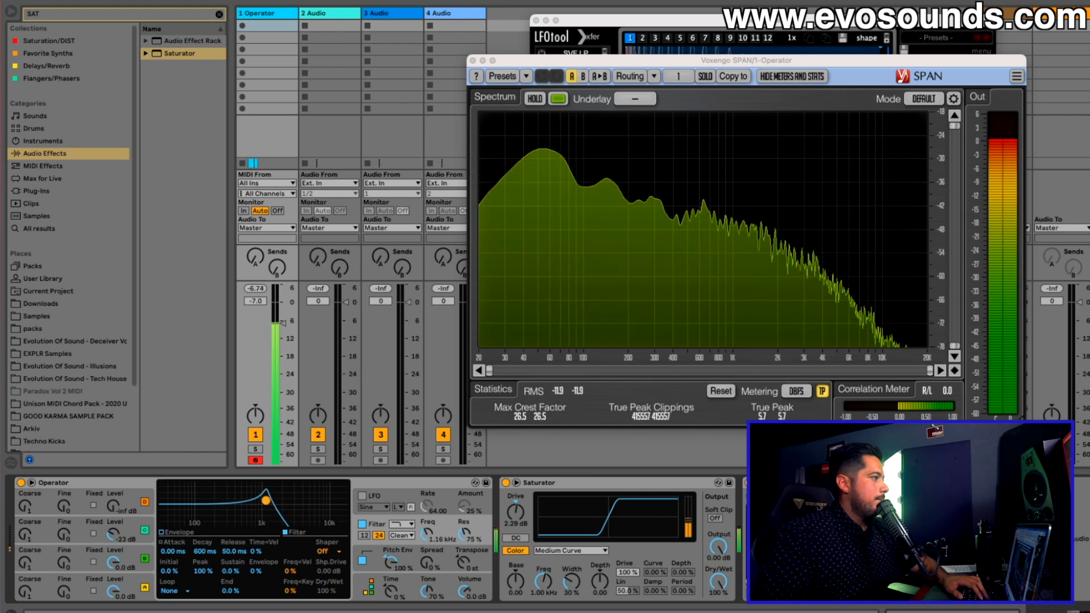
left_click_drag(265, 497, 295, 509)
Set oscillator B's level to -4.1 dB, play the loop against LFOTool's waveform, and adjust oscillator A's level.
left_click_drag(129, 549, 129, 544)
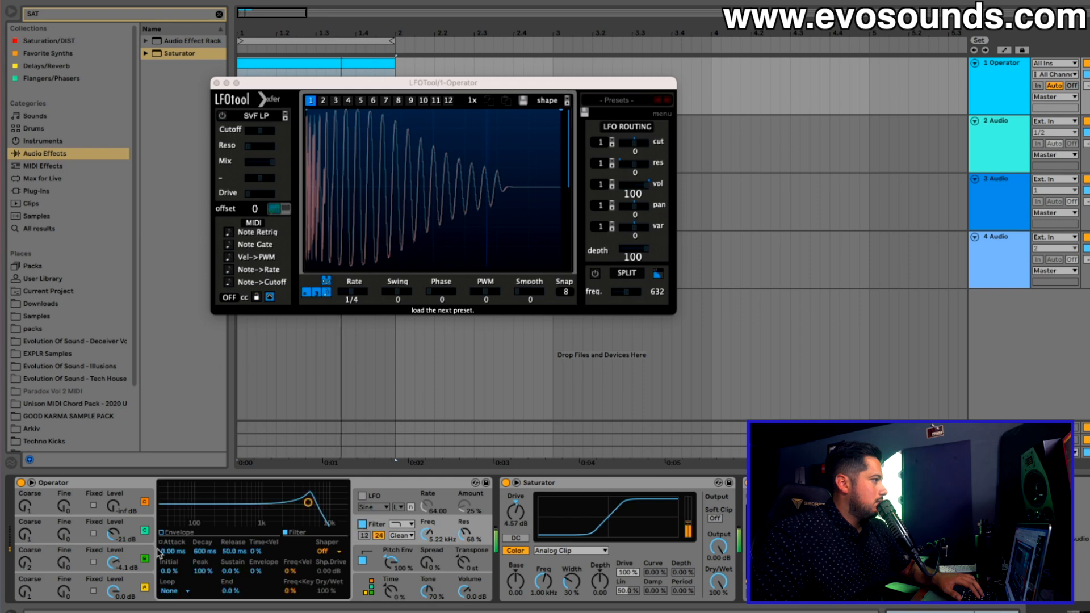
left_click(137, 417)
key("space")
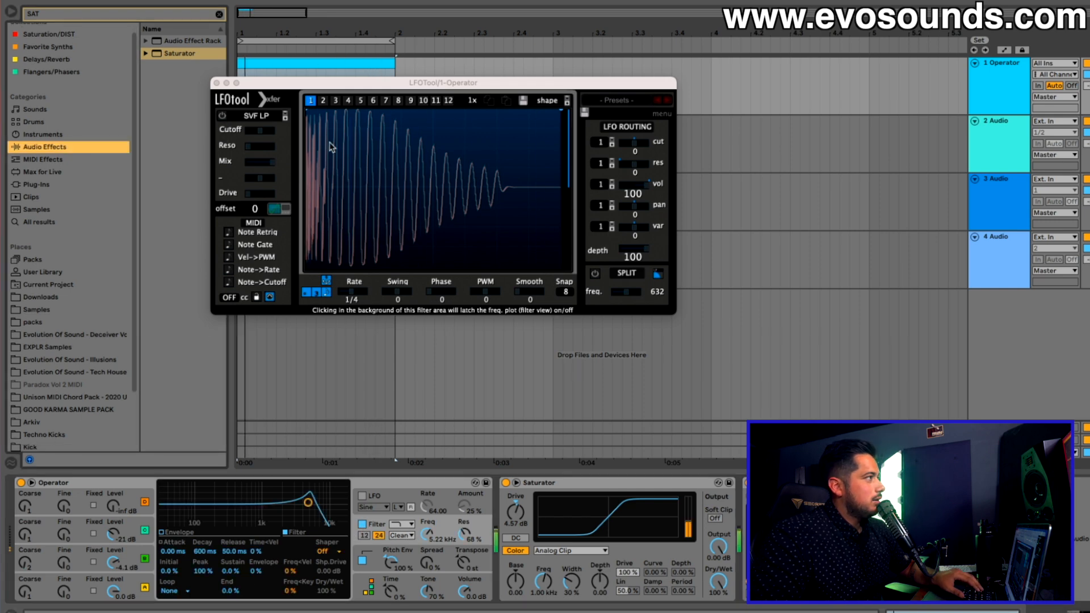
left_click_drag(113, 591, 113, 597)
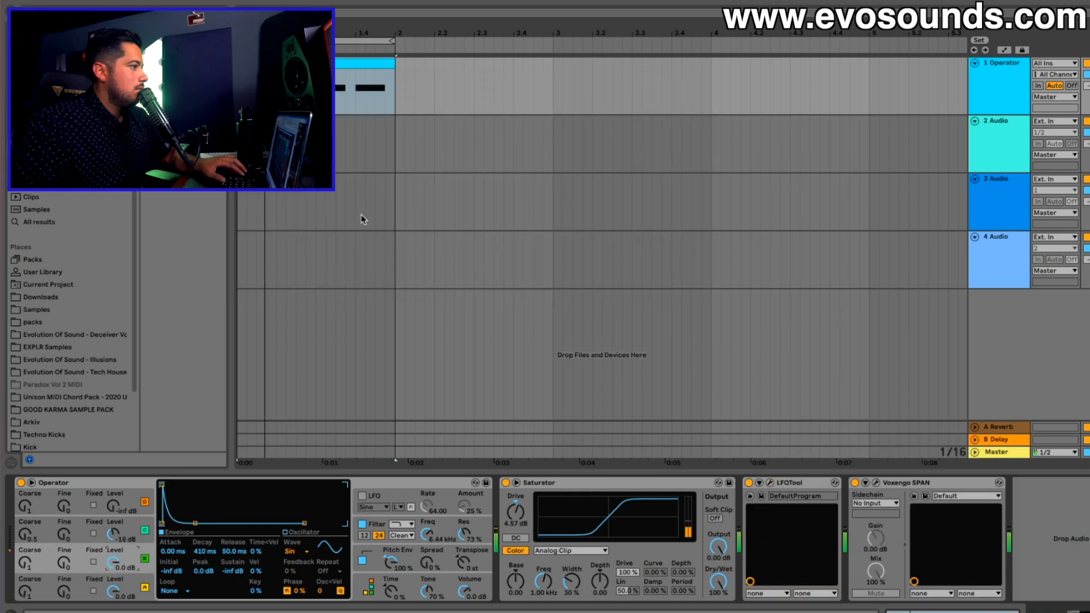
Find Audio Effect Rack in the audio effects and insert it between Operator and Saturator.
key("super+f")
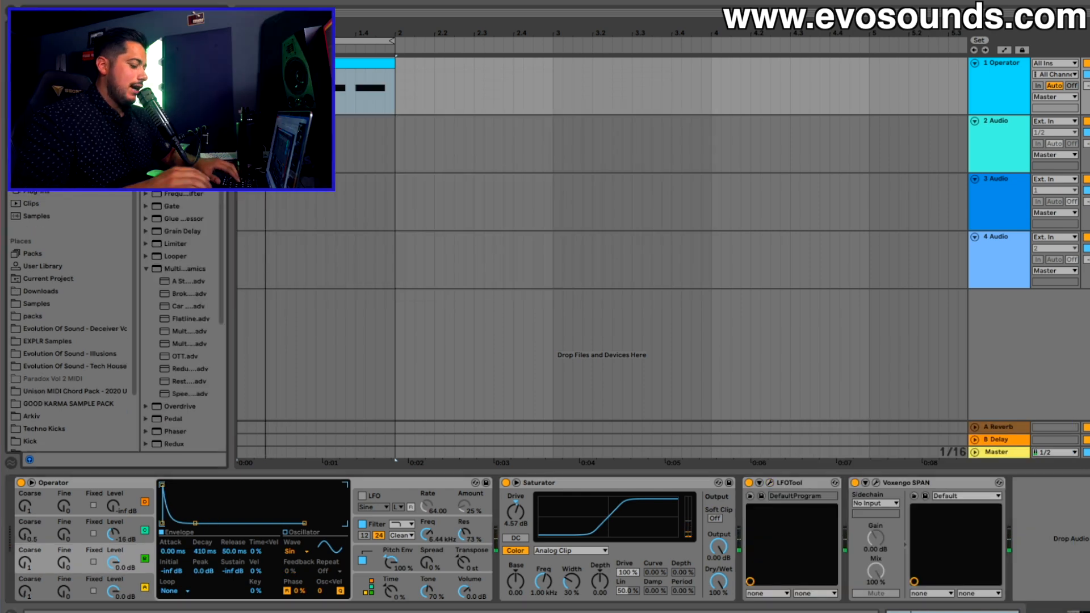
type("e")
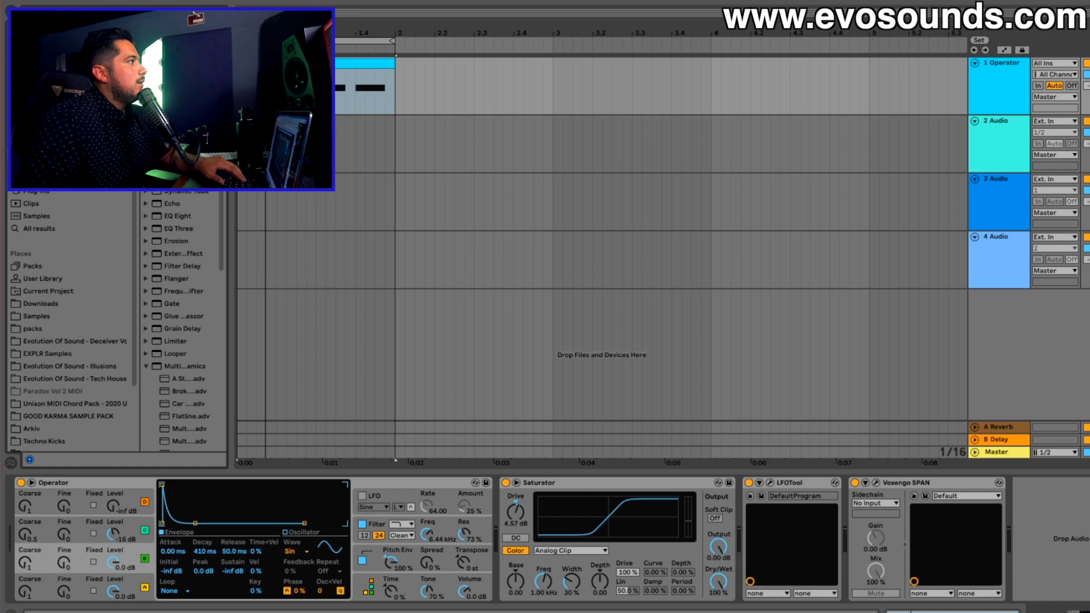
left_click_drag(227, 190, 712, 565)
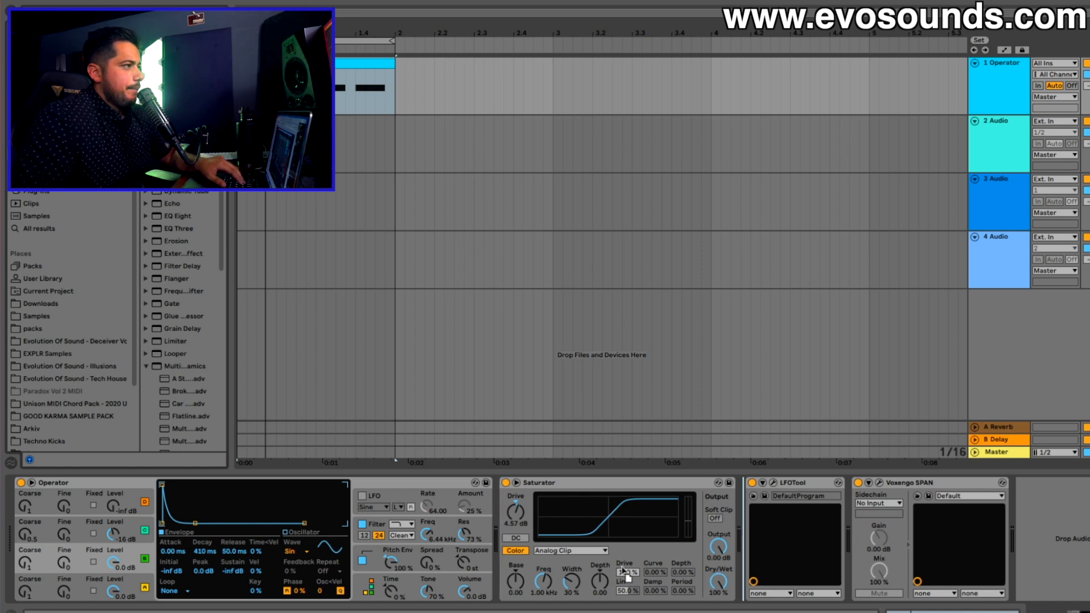
left_click_drag(625, 574, 569, 572)
Create two chains in the Audio Effect Rack and name them normal and top.
left_click(506, 515)
right_click(540, 520)
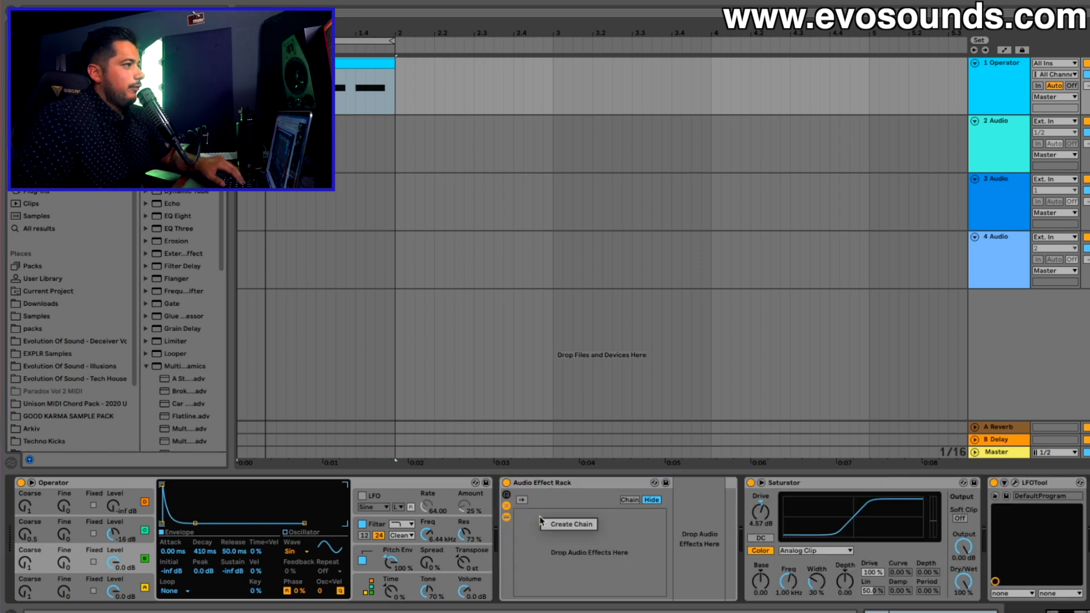
left_click(571, 524)
right_click(540, 536)
left_click(559, 541)
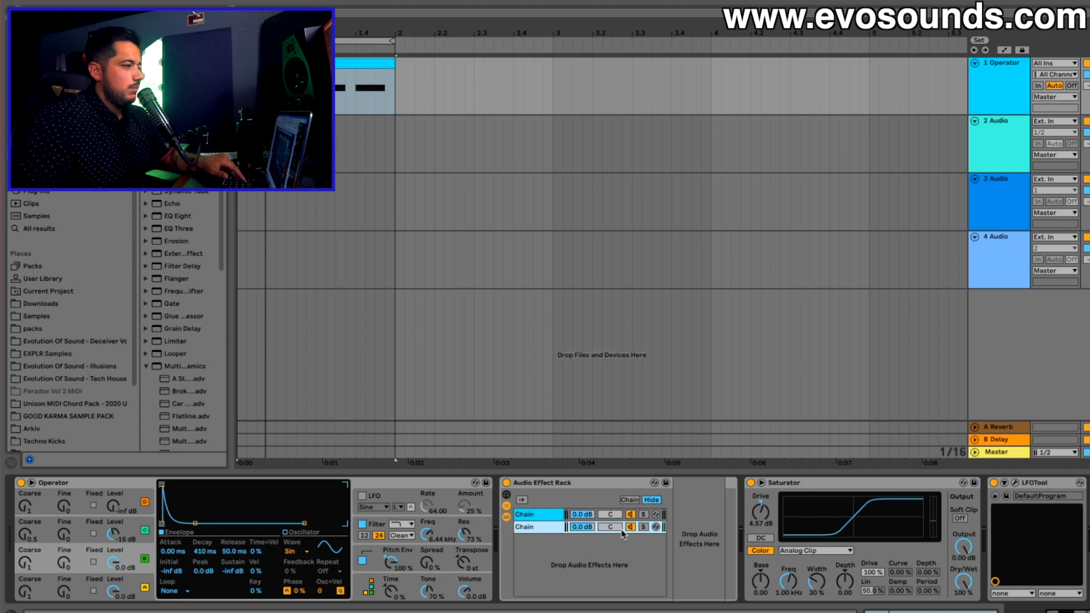
left_click(549, 524)
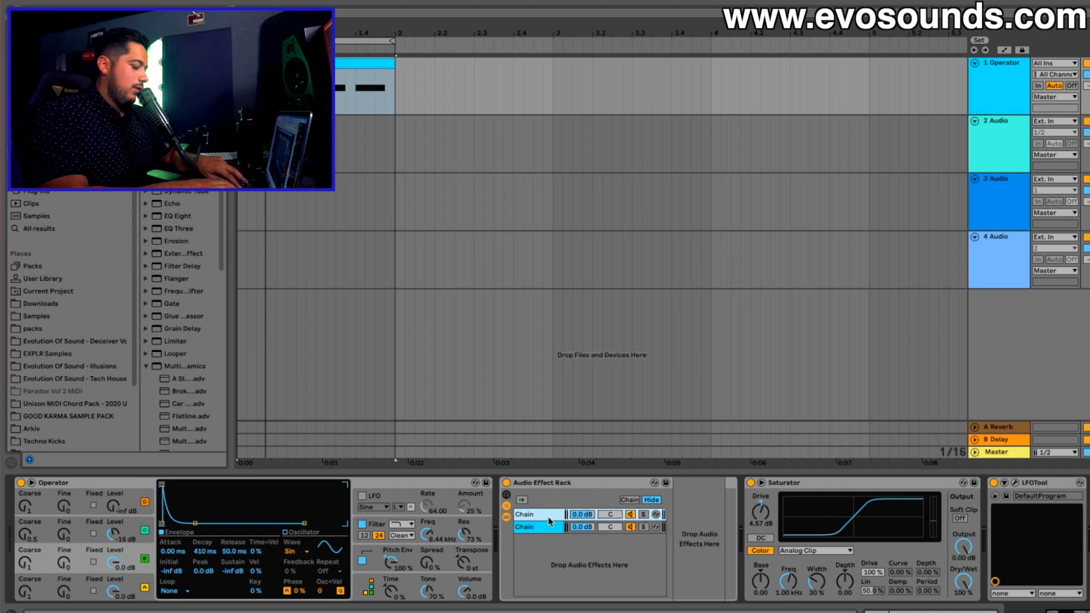
type("normal")
key("Return")
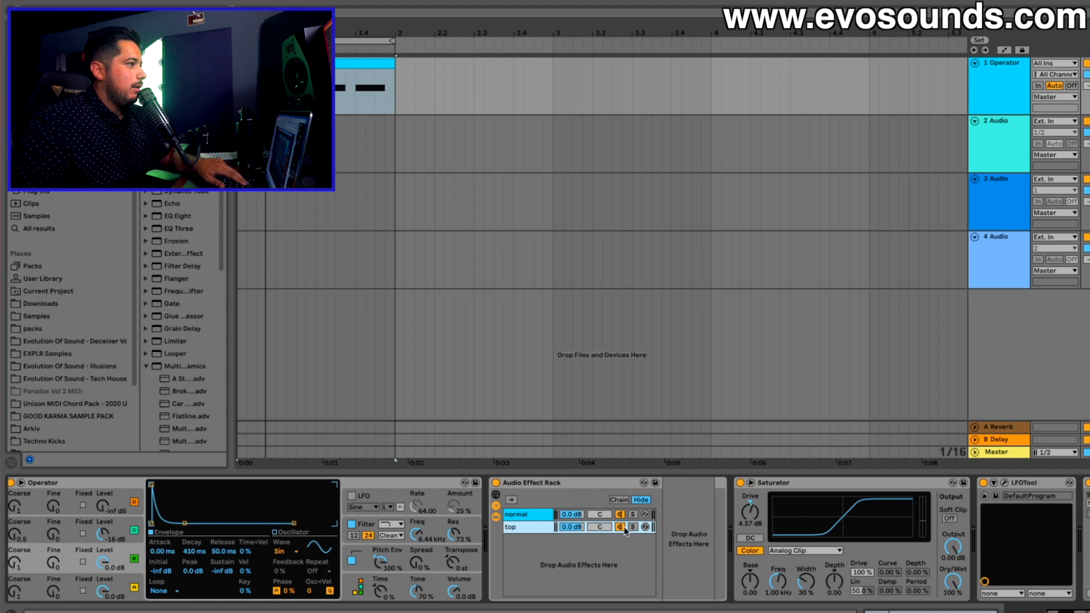
Solo the rack's top chain and insert EQ Eight into it.
key("ctrl+a")
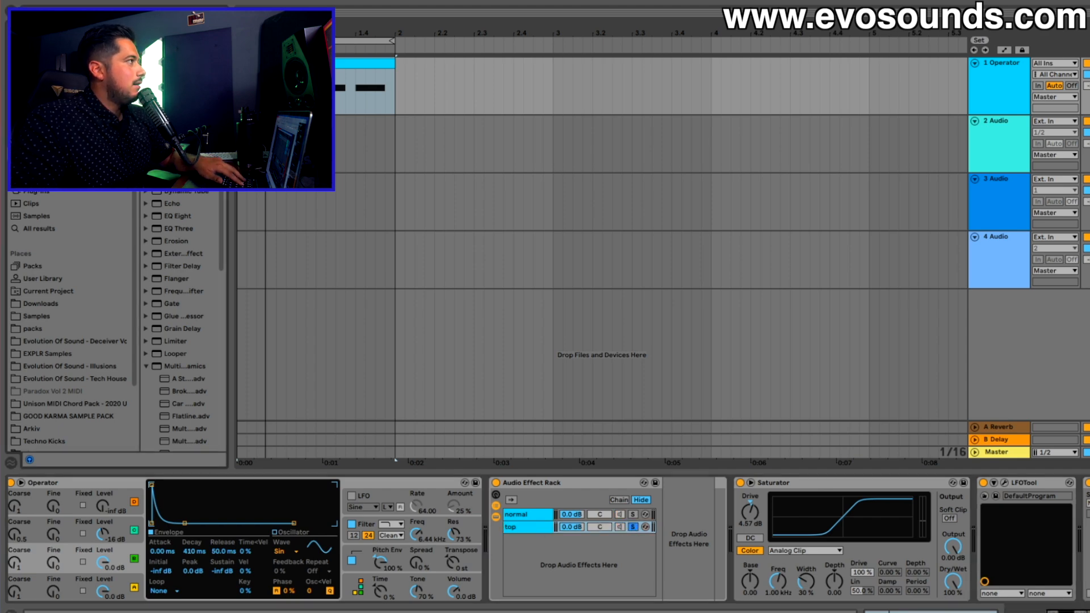
key("ctrl+f")
left_click_drag(408, 480, 676, 568)
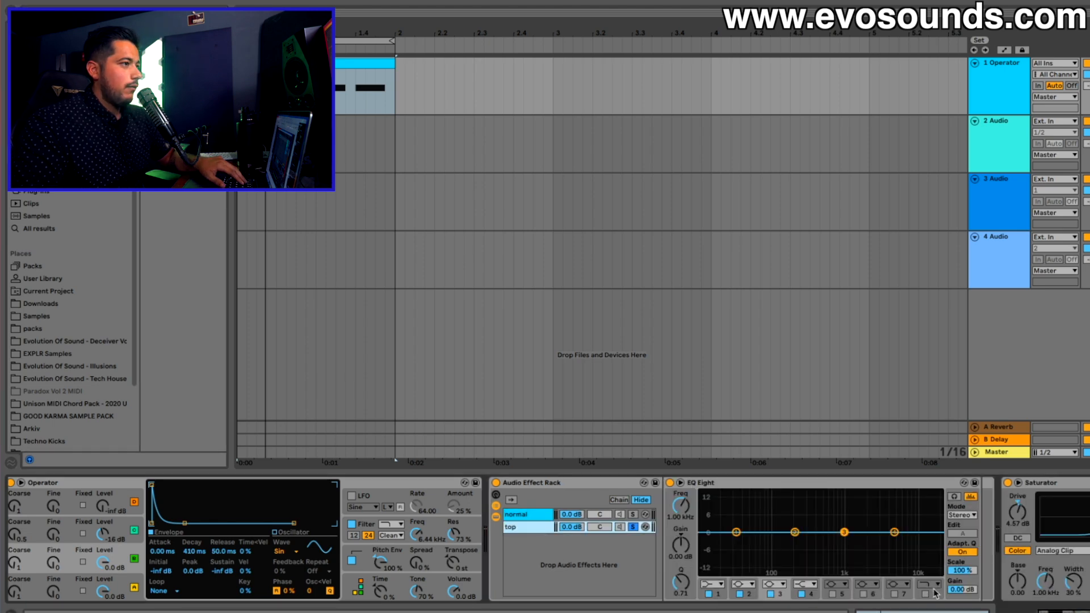
Change EQ Eight's band 3 to a low cut and set its frequency to 574 Hz while the loop plays.
left_click(772, 584)
left_click(769, 515)
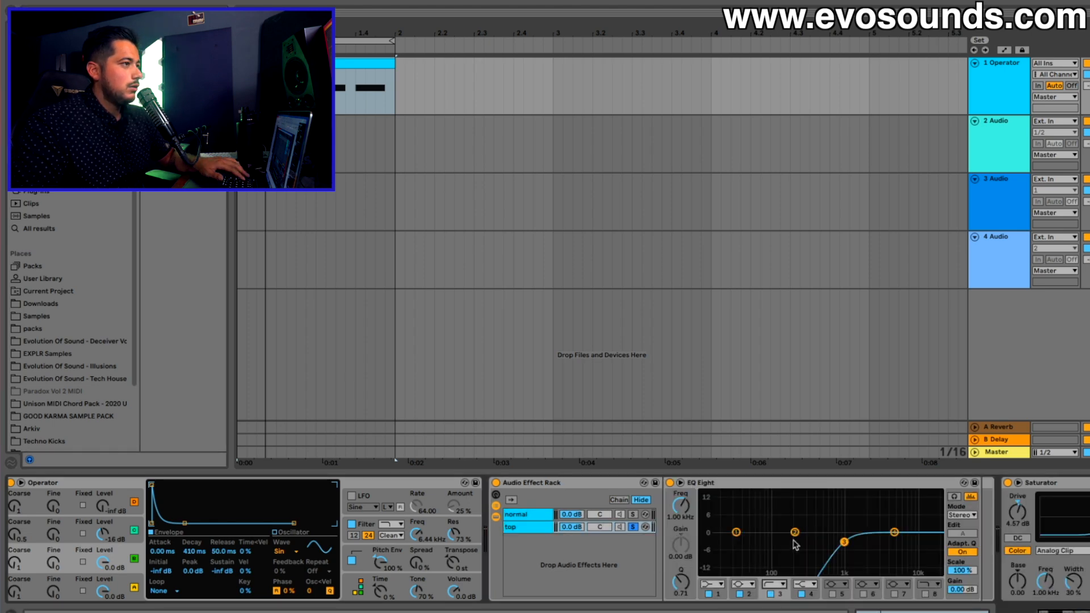
key("space")
left_click_drag(844, 542, 827, 541)
key("space")
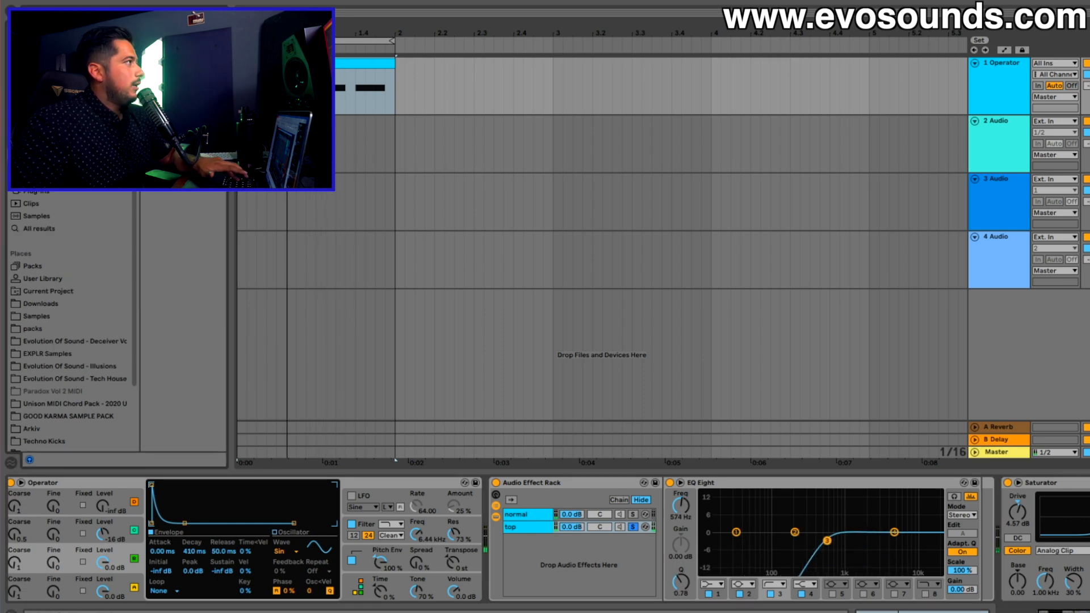
Add a second Saturator after EQ Eight in the top chain, set its drive to 9.14 dB, and unsolo the chain.
left_click_drag(176, 69, 953, 502)
scroll(821, 534, "right", 6)
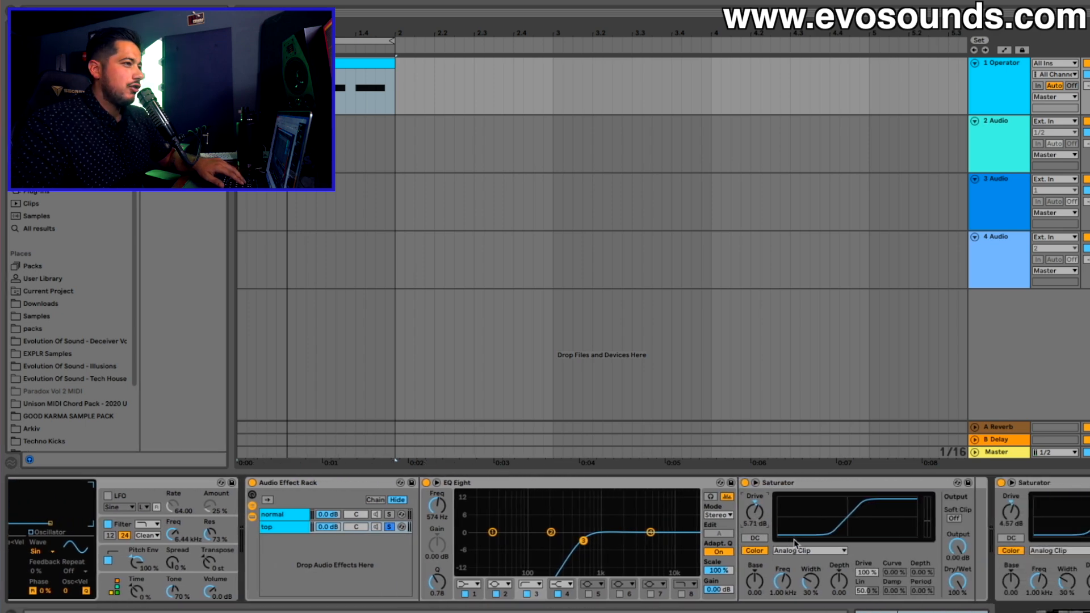
left_click_drag(608, 531, 607, 517)
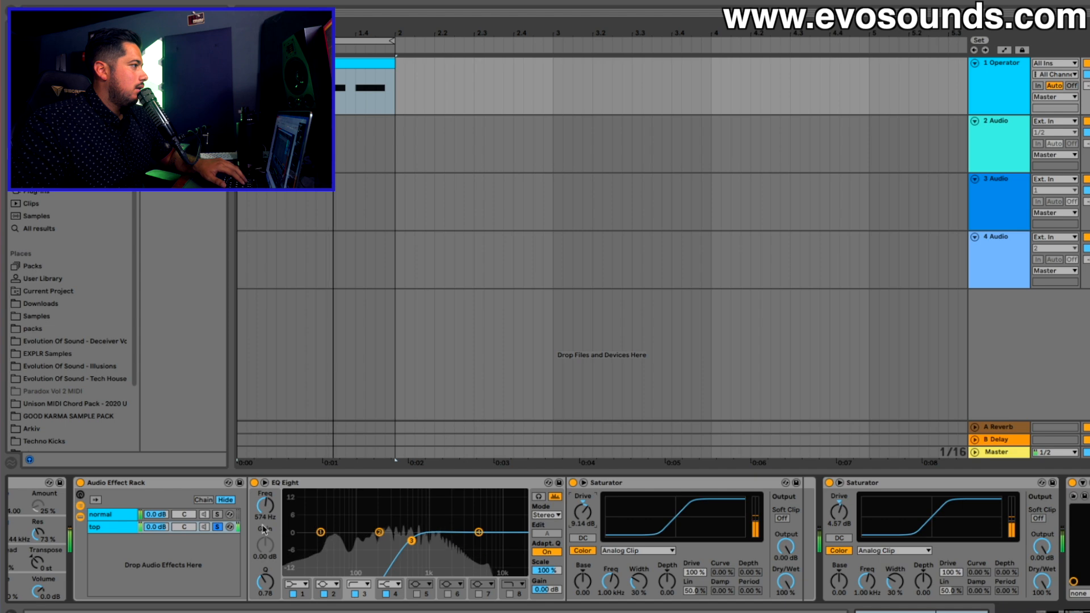
left_click(217, 527)
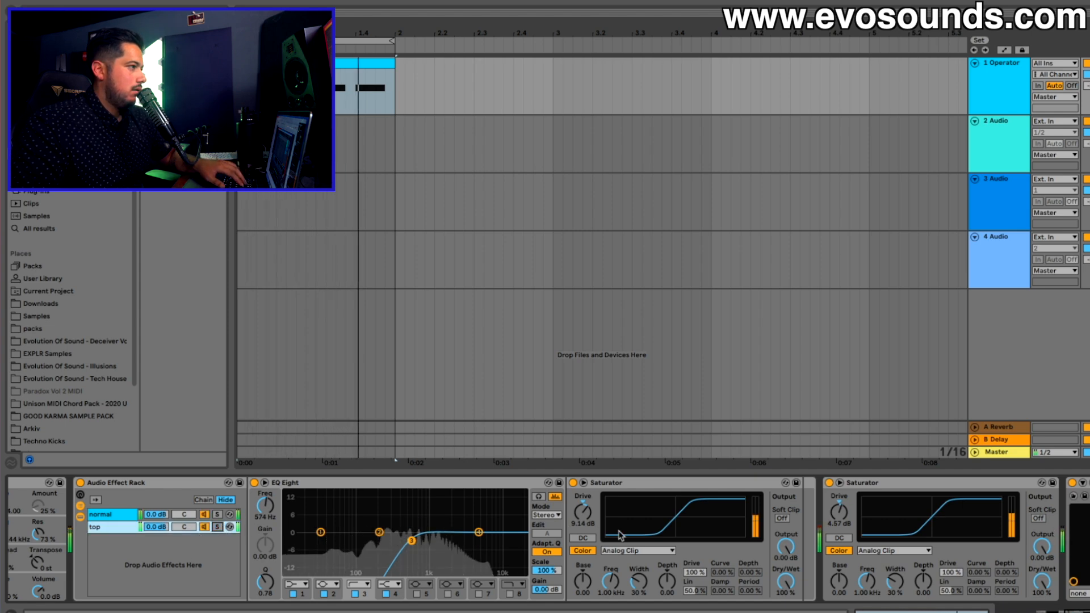
Enable EQ Eight's band 8 high cut at 1.24 kHz and lower the top chain's volume to -3.4 dB.
right_click(371, 487)
left_click(401, 477)
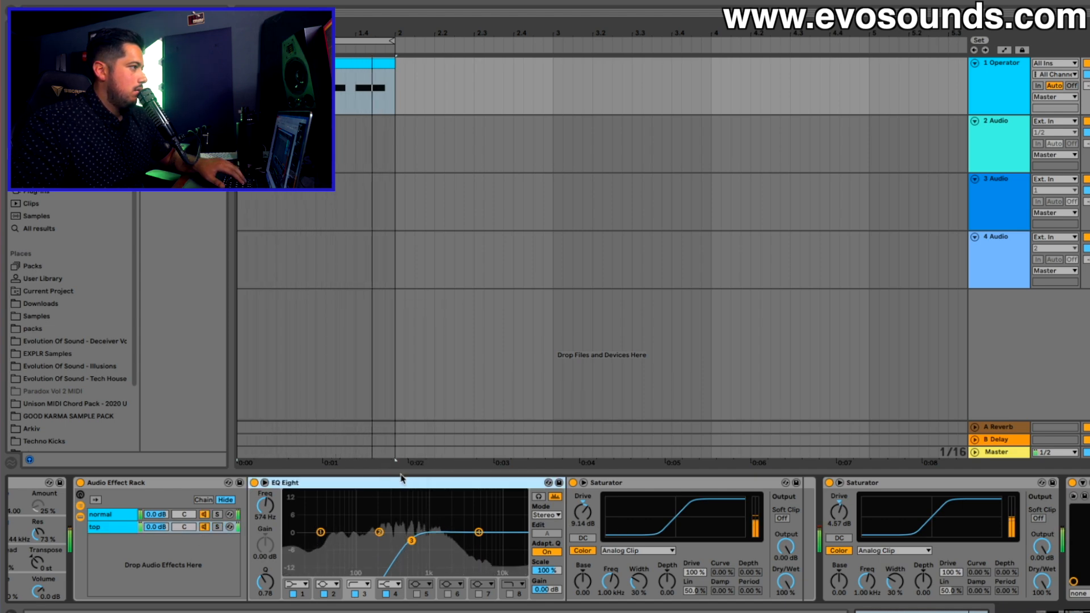
left_click(509, 594)
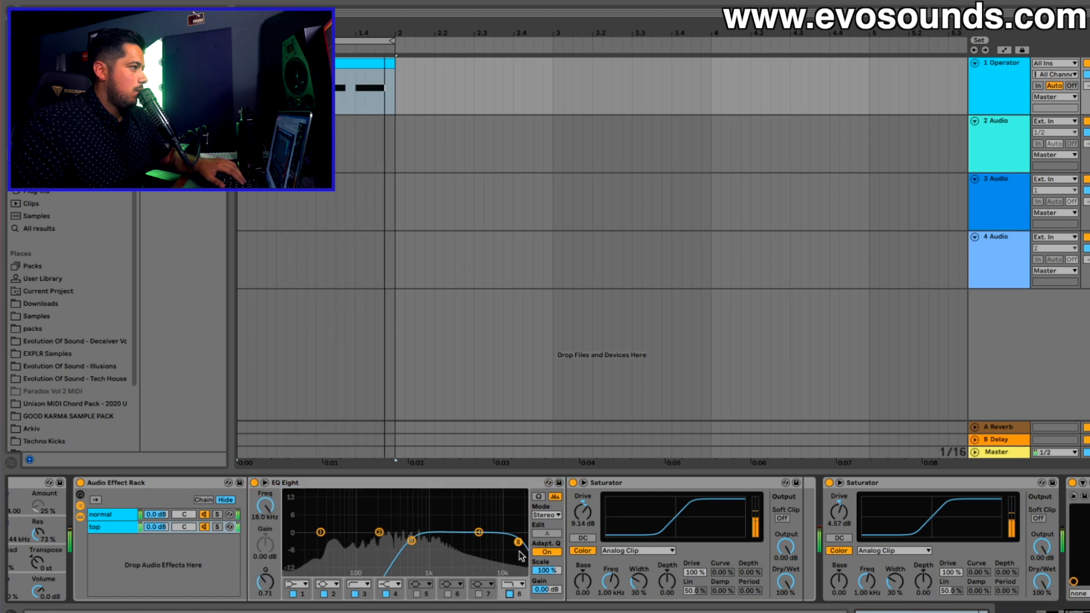
mouse_move(439, 536)
left_mouse_down()
mouse_move(420, 537)
mouse_move(435, 540)
left_mouse_up()
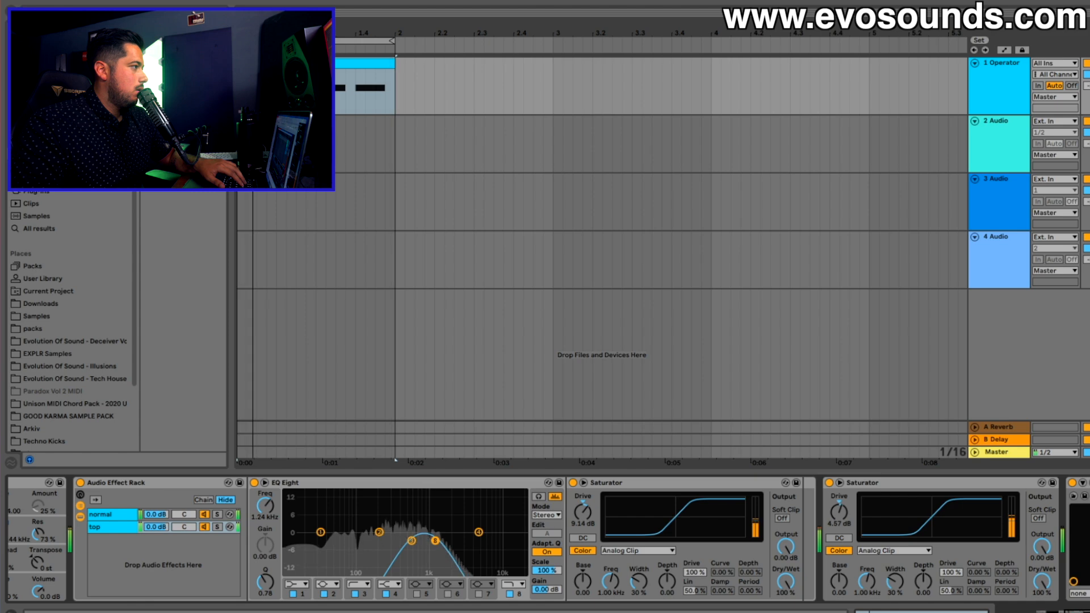
left_click_drag(157, 527, 157, 540)
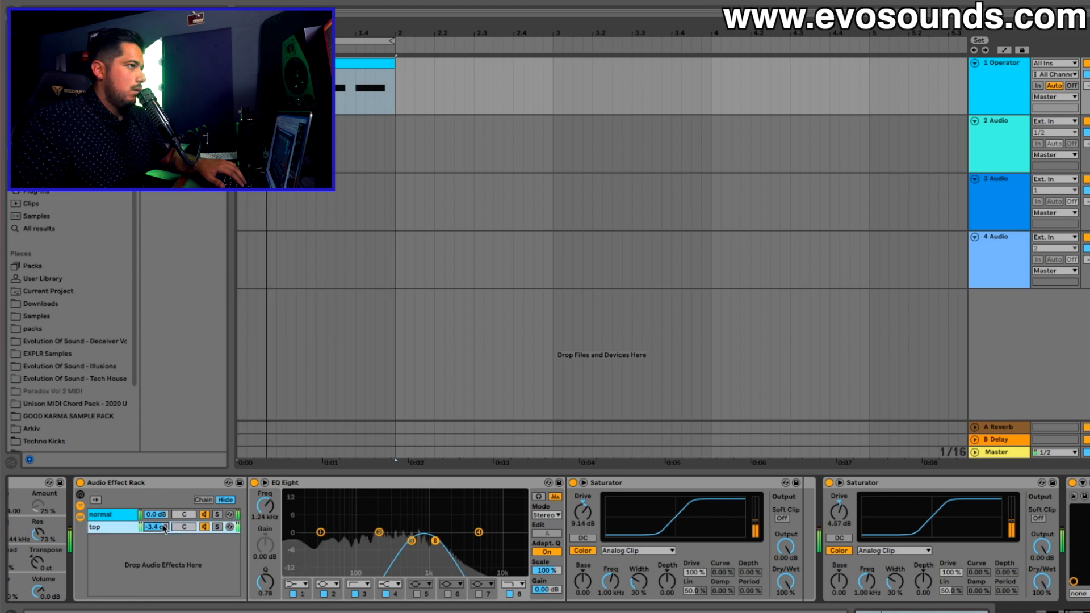
Open the plug-in windows of Voxengo SPAN and LFOTool at the end of the device chain.
scroll(884, 480, "right", 5)
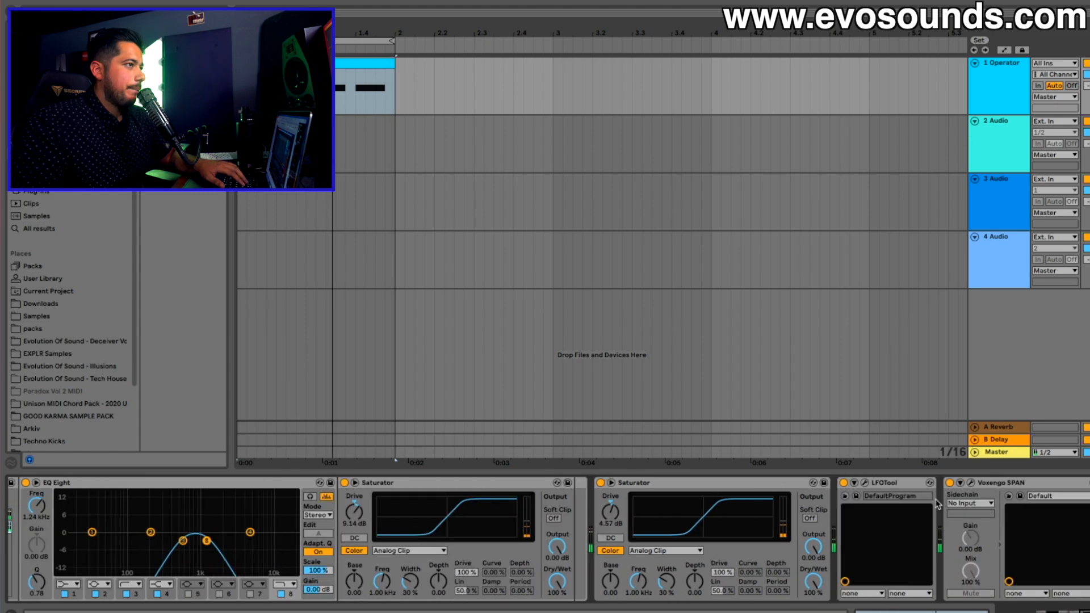
left_click(966, 484)
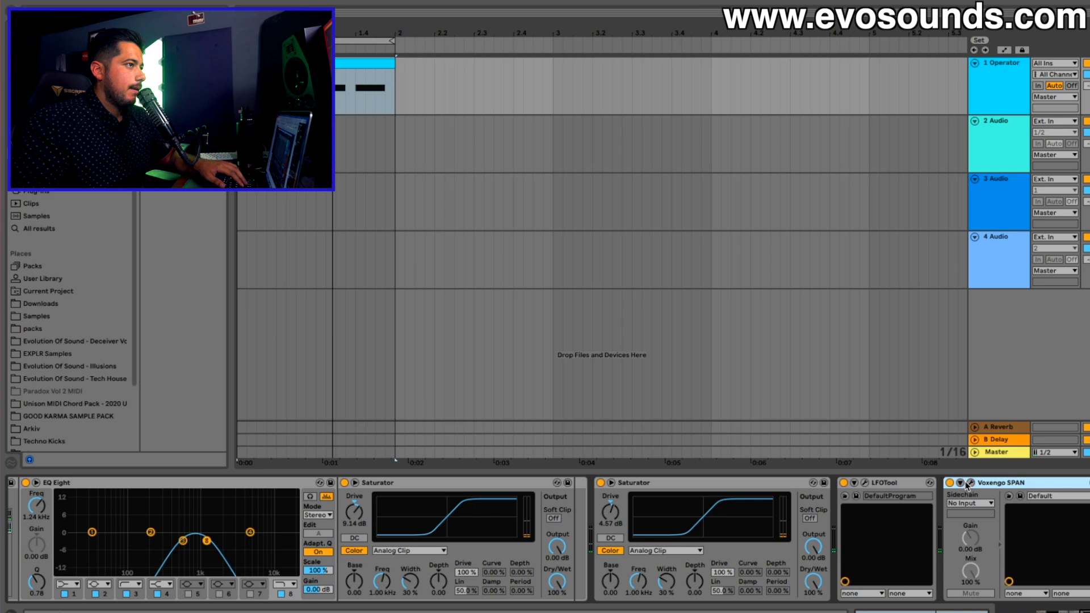
scroll(865, 487, "left", 1)
left_click(887, 483)
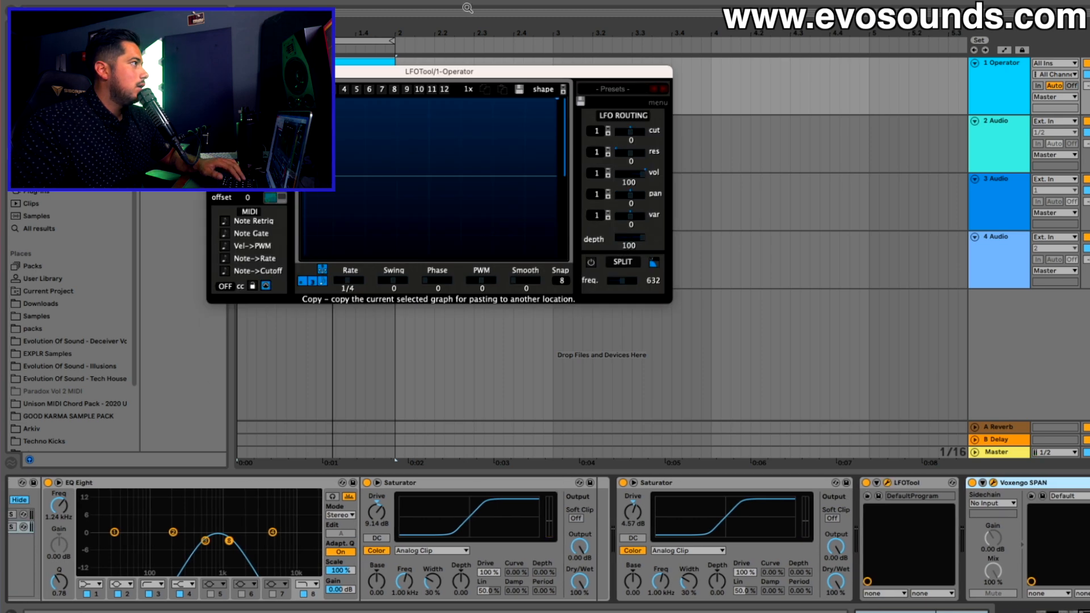
Play the loop, move the SPAN window clear of the device chain, and examine the spectrum alongside the rack.
key("space")
left_click_drag(859, 608, 846, 101)
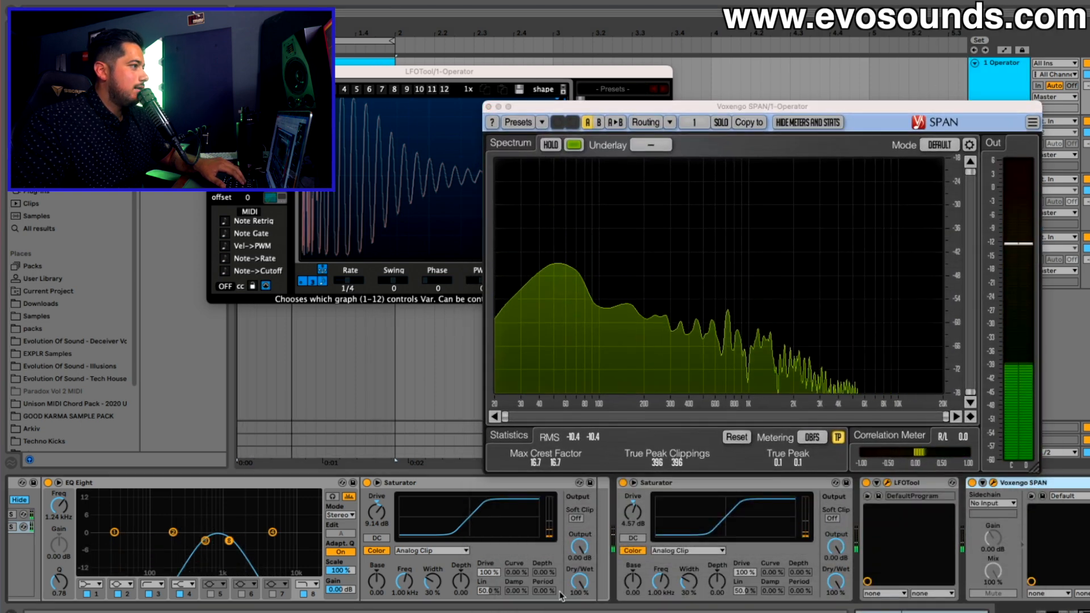
scroll(344, 558, "left", 10)
scroll(344, 558, "right", 10)
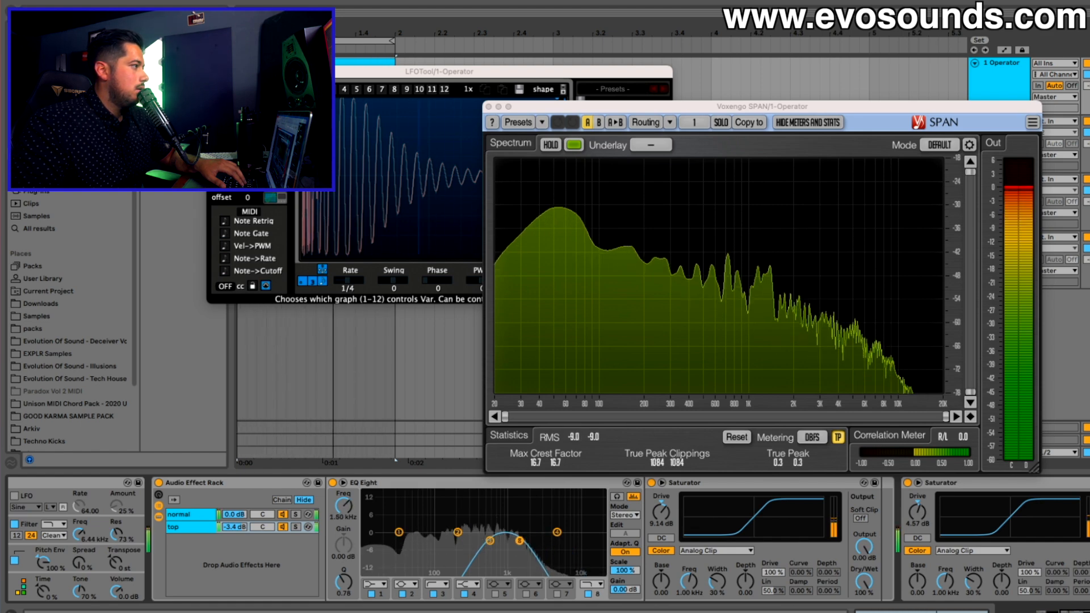
Solo the top chain and switch its Saturator to Waveshaper with 10.9 dB input drive, 57.8% drive, 45.3% depth and 68.8% damp.
left_click(296, 527)
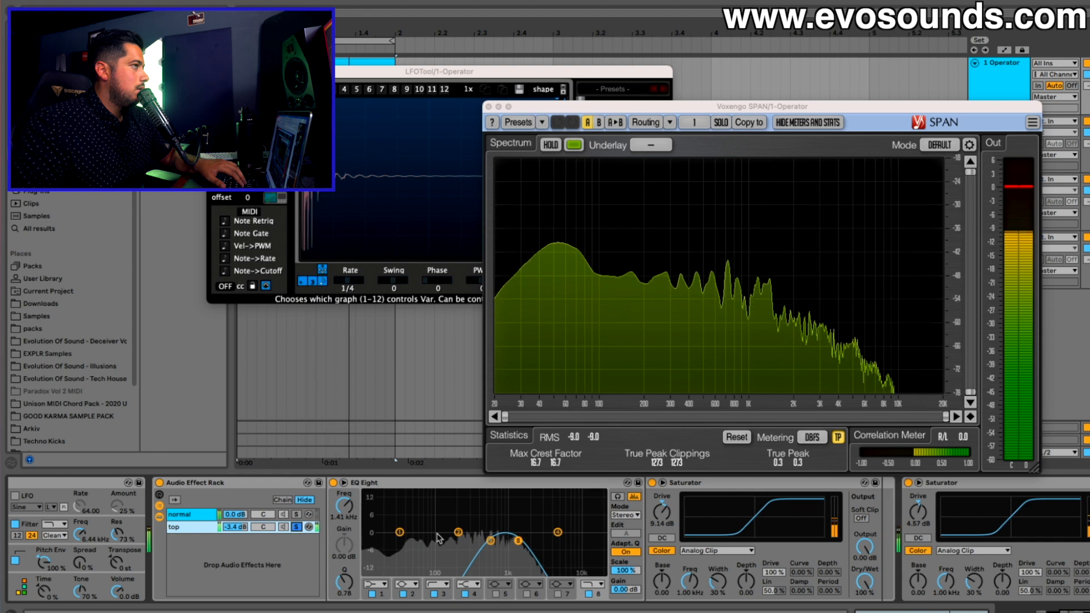
scroll(398, 500, "left", 1)
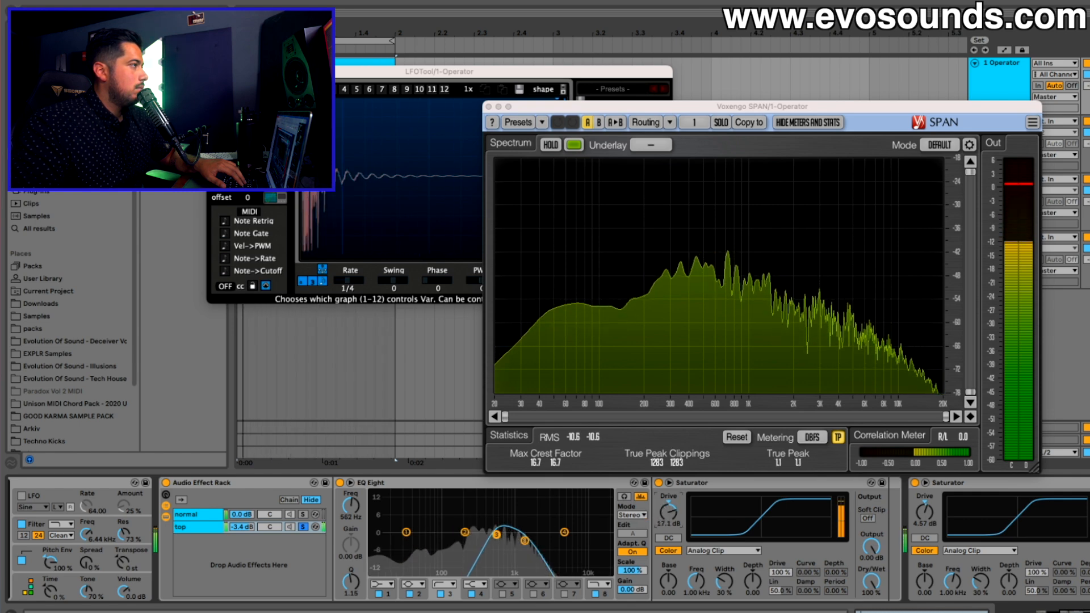
left_click(713, 551)
left_click(707, 603)
left_click_drag(834, 573, 798, 579)
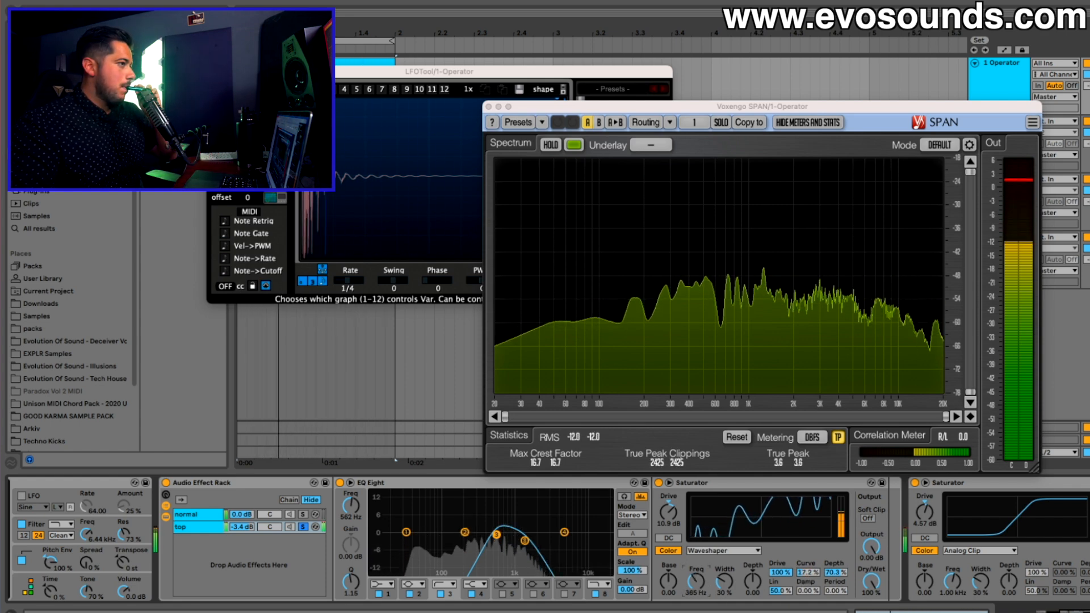
left_click_drag(792, 594, 836, 580)
Set EQ Eight's band 8 high cut to 3.67 kHz, and unsolo the top chain with its volume at -5.2 dB.
left_click_drag(526, 540, 554, 541)
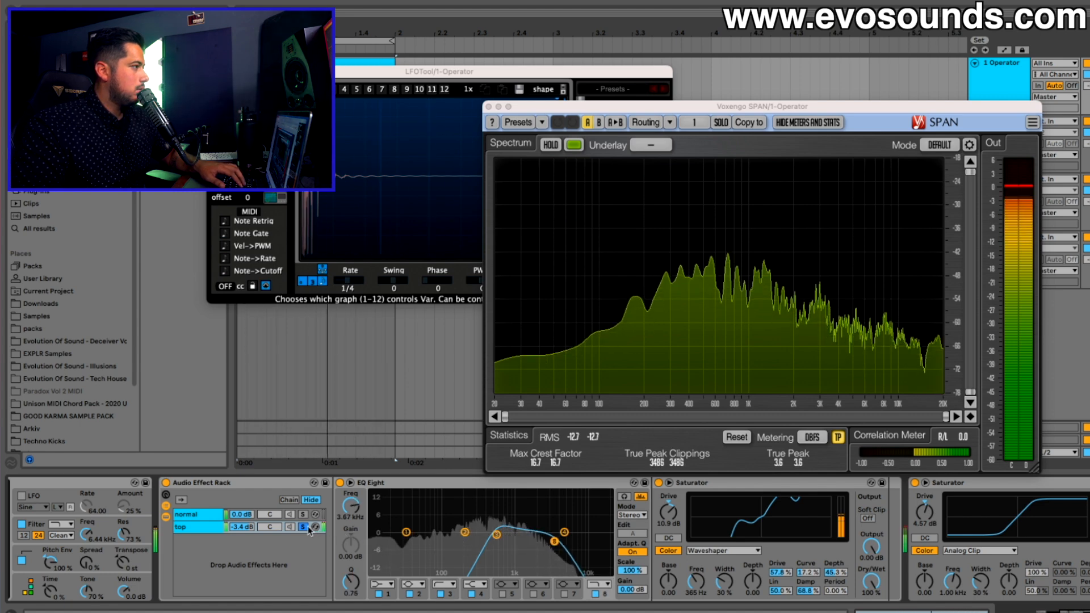
left_click(303, 527)
left_click_drag(241, 527, 241, 534)
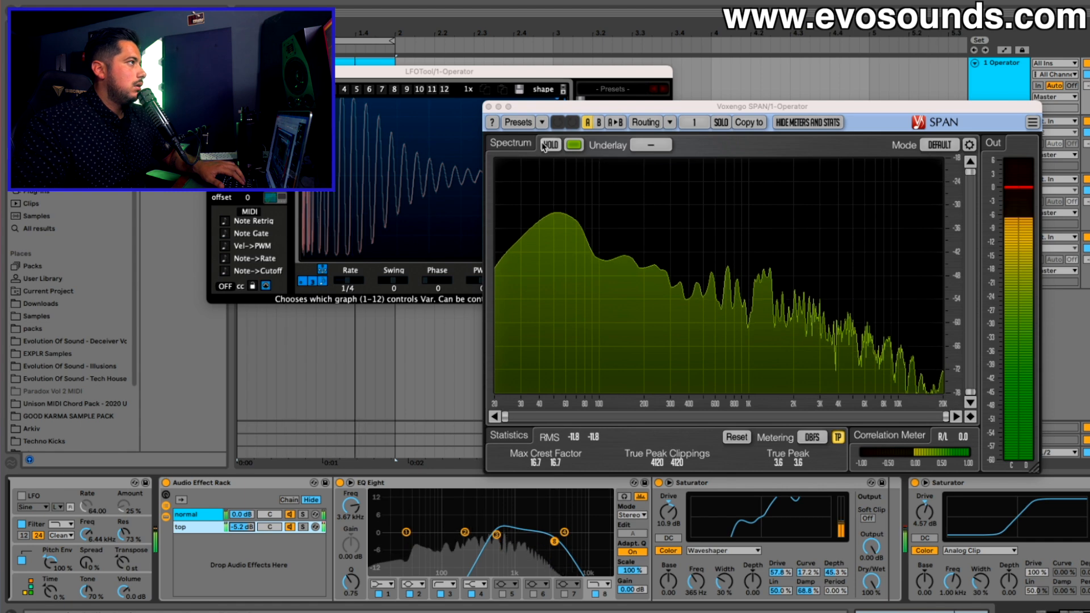
Close the SPAN and LFOTool windows and lower the top chain's volume to -9.0 dB.
left_click(488, 106)
left_click(216, 72)
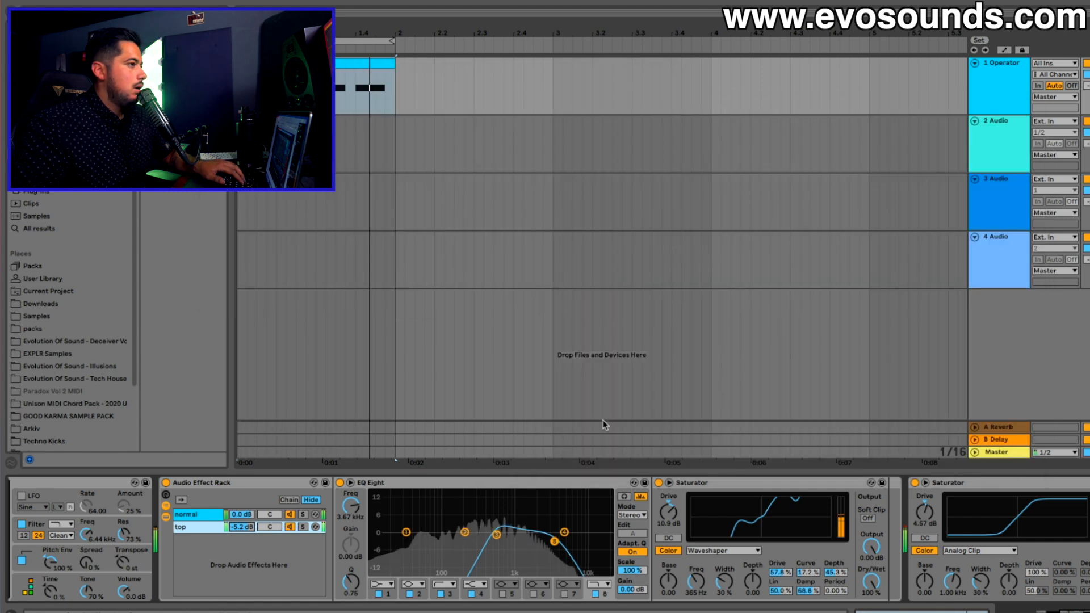
scroll(720, 511, "right", 2)
scroll(721, 511, "left", 2)
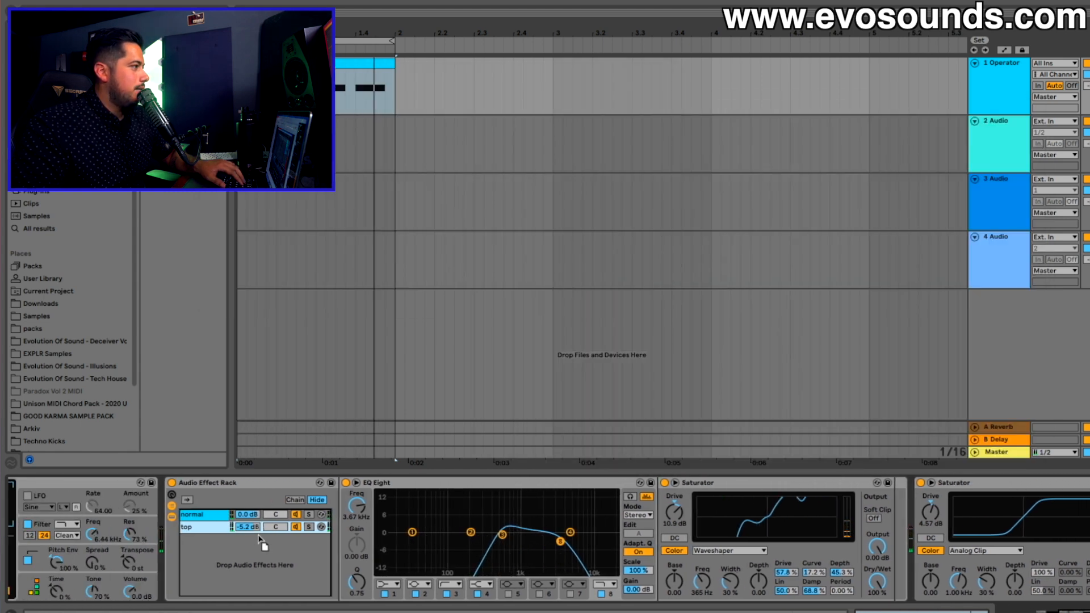
left_click_drag(253, 527, 253, 555)
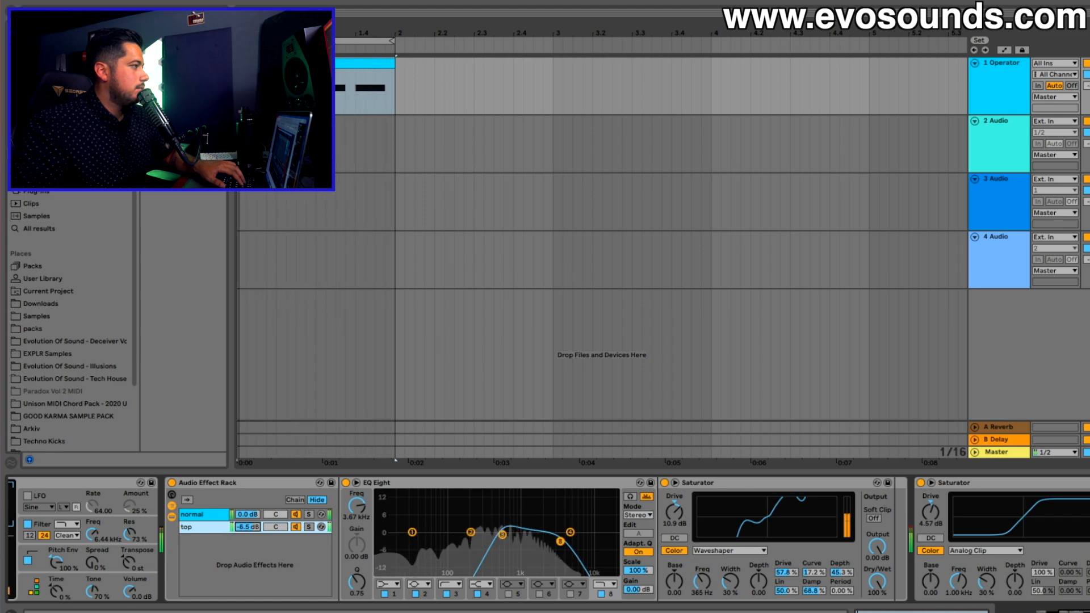
left_click(295, 528)
left_click_drag(254, 527, 254, 535)
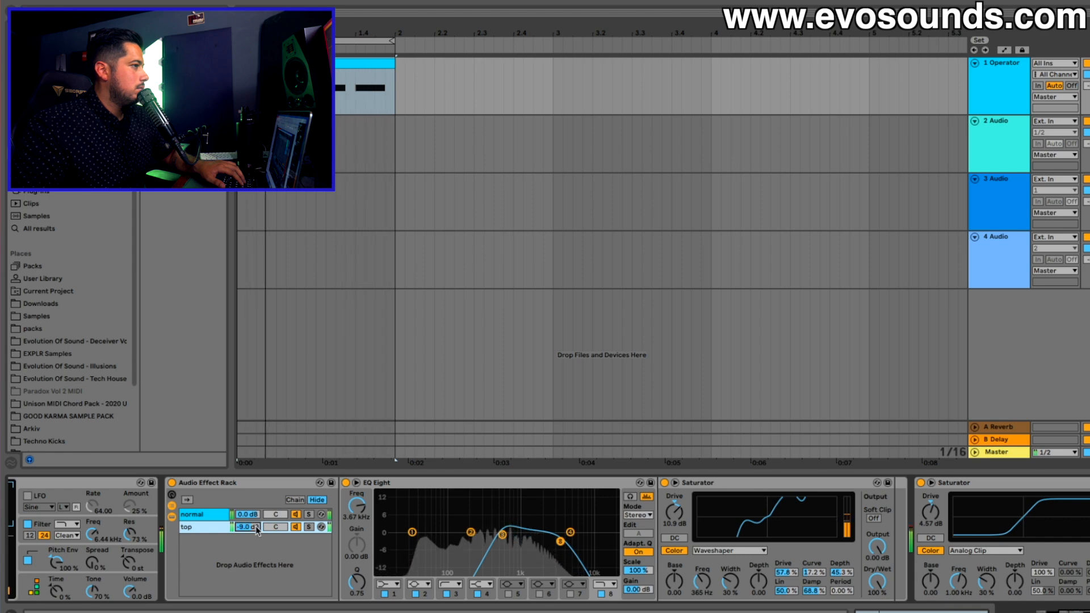
Turn off the Waveshaper Saturator in the top chain and insert an Amp between it and EQ Eight.
scroll(405, 491, "right", 5)
scroll(414, 489, "left", 3)
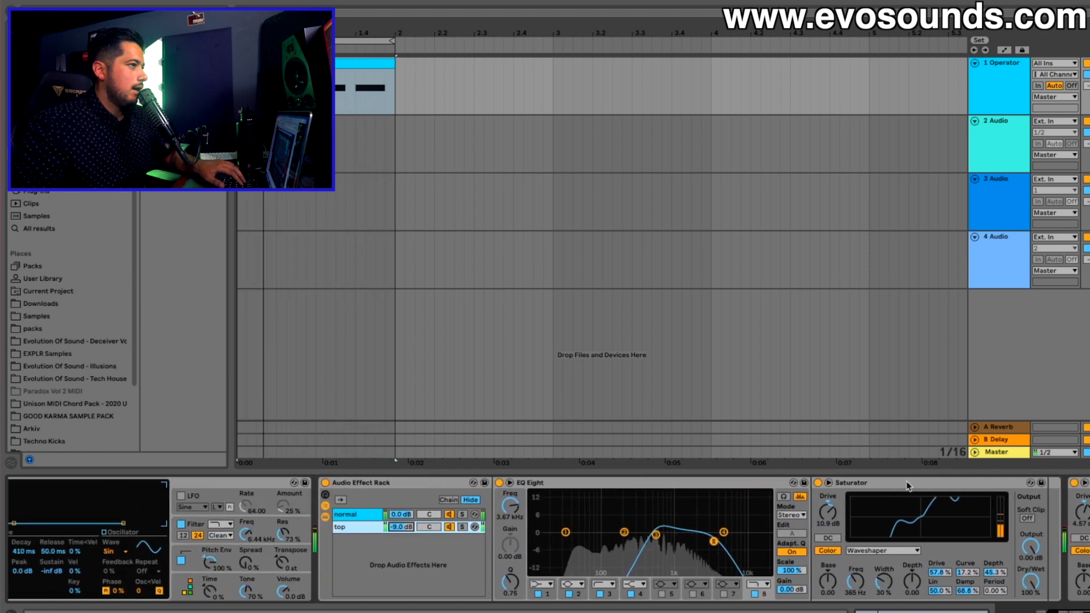
left_click(818, 483)
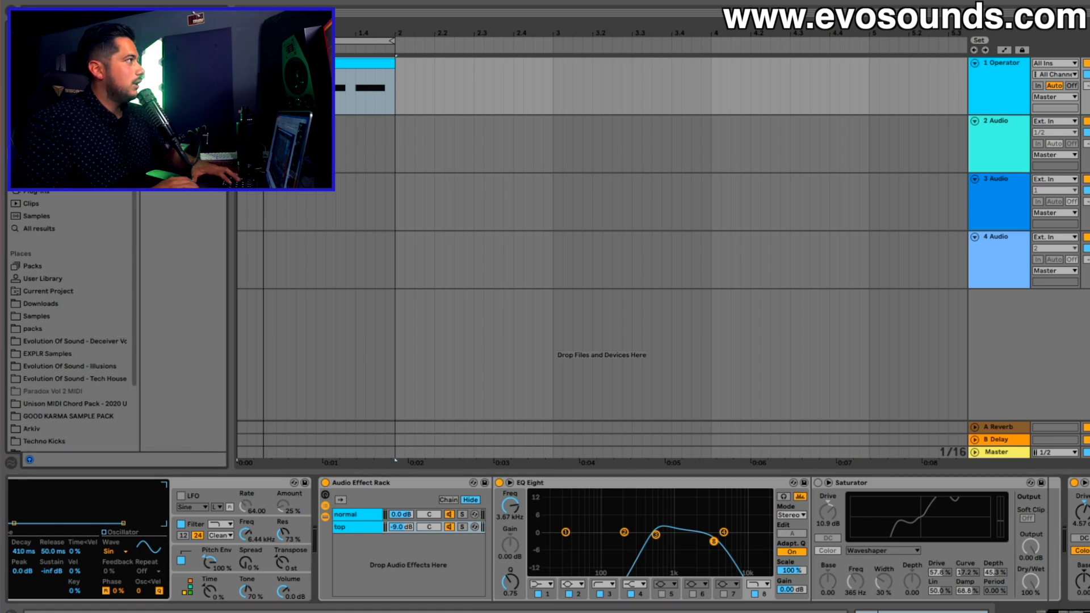
left_click_drag(177, 63, 843, 545)
key("space")
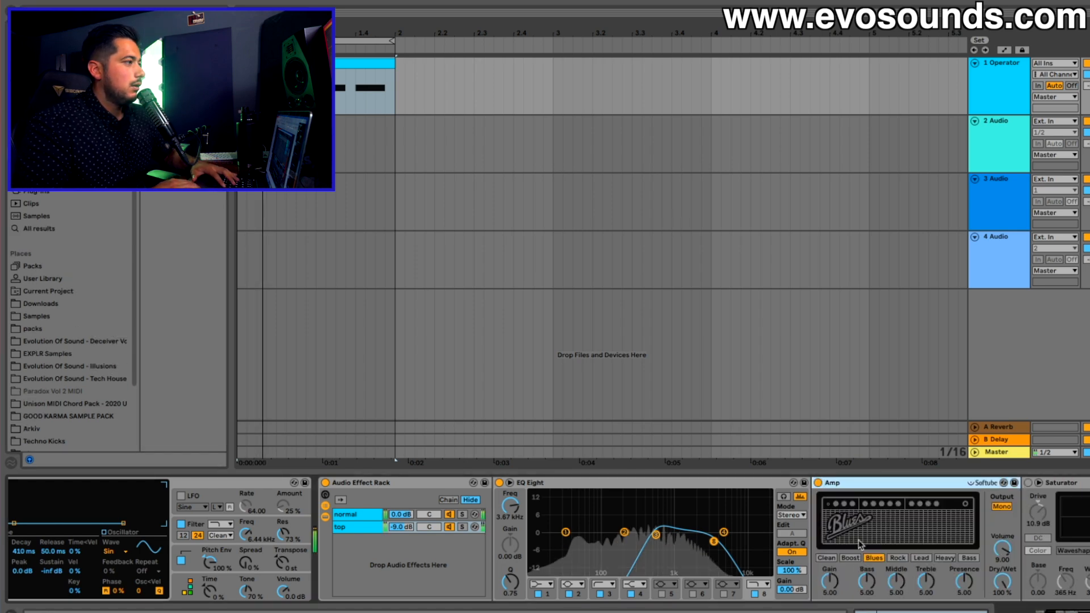
Solo the top chain at -1.0 dB volume and set EQ Eight's band 3 low cut to 474 Hz.
left_click(462, 527)
left_click_drag(407, 529, 407, 511)
left_click_drag(657, 535, 651, 538)
Try the Rock, Heavy and Bass models of the Amp on the soloed top chain.
scroll(834, 548, "right", 2)
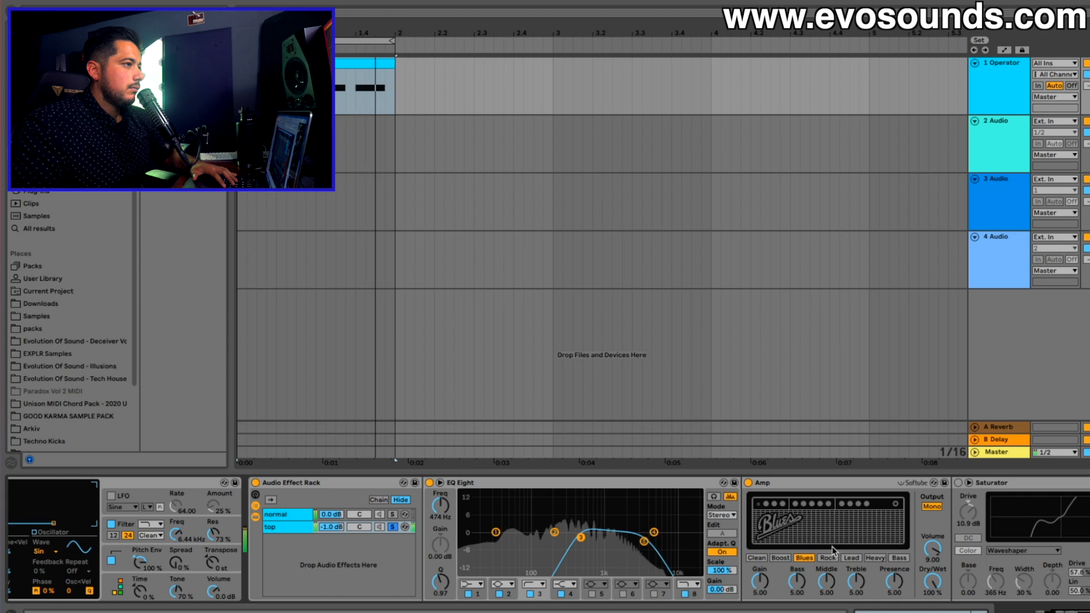
left_click(830, 557)
left_click(875, 559)
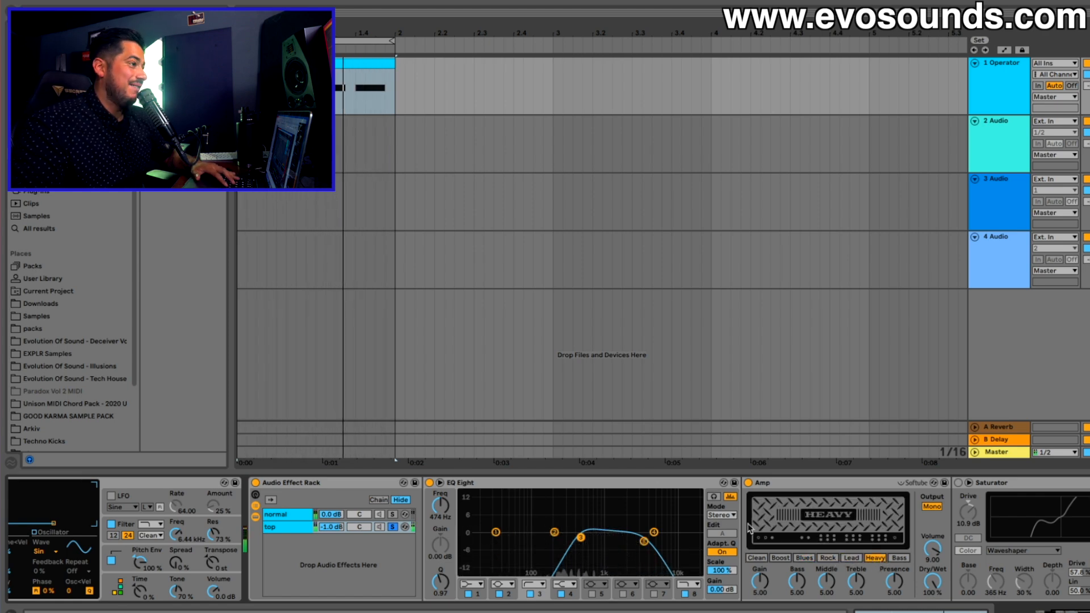
scroll(749, 528, "right", 4)
left_click(790, 560)
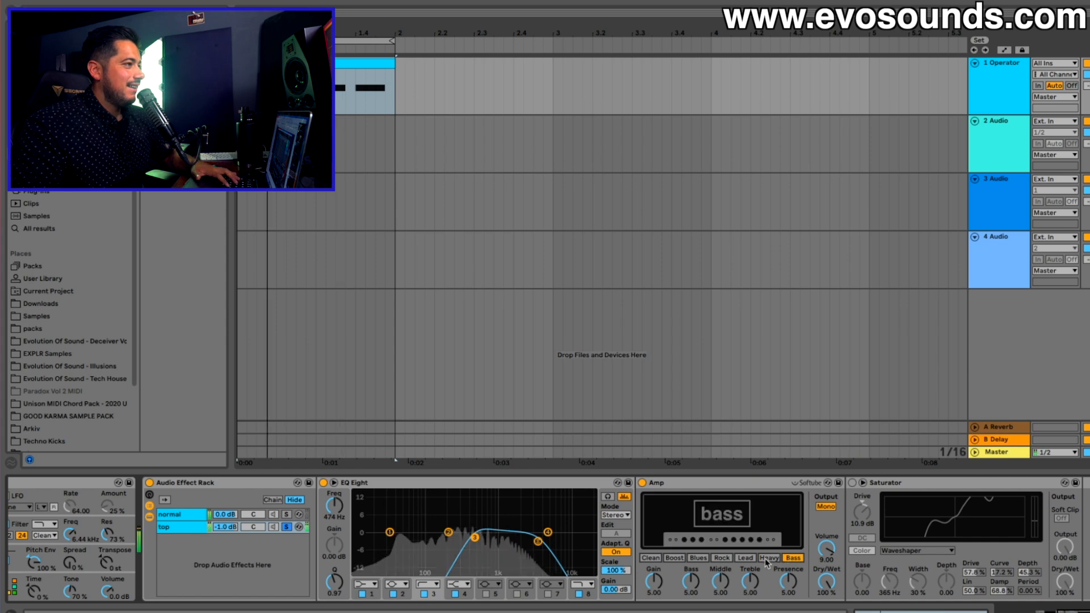
Unsolo the top chain, select the Amp's Clean model, and set the chain's volume to -4.0 dB.
left_click(288, 527)
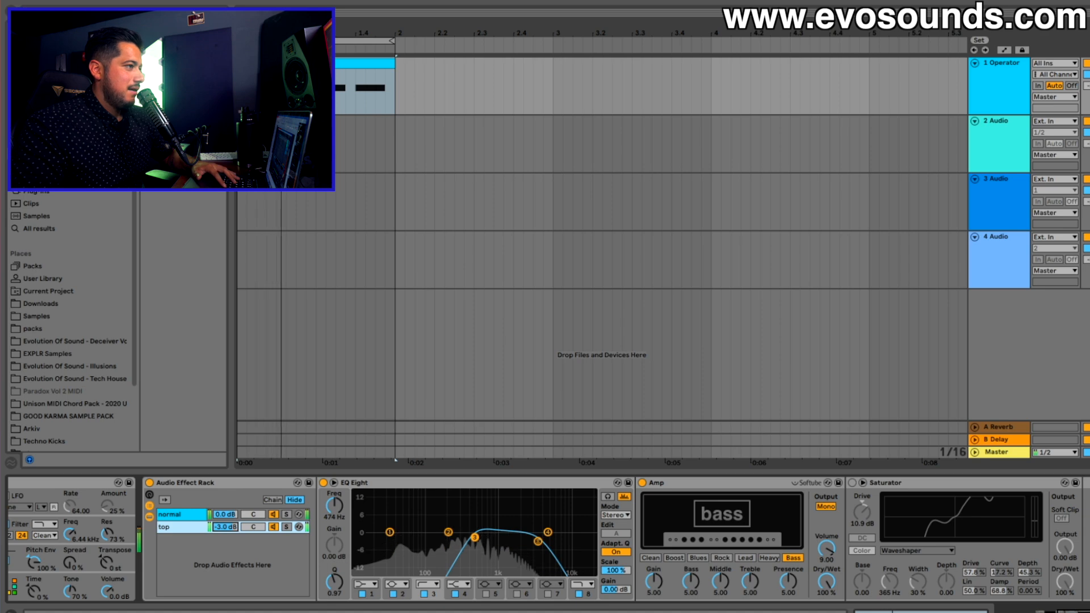
left_click(651, 558)
left_click(238, 527)
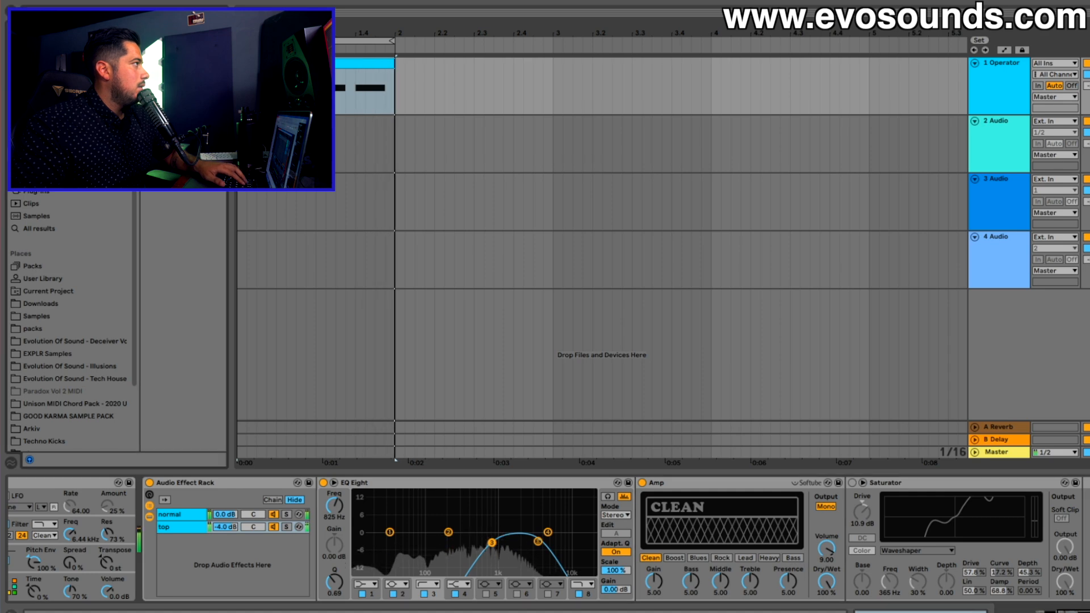
Insert a second EQ Eight after the Amp and make its band 2 a low cut at 858 Hz.
left_click_drag(182, 113, 841, 526)
scroll(891, 544, "right", 3)
left_click(791, 585)
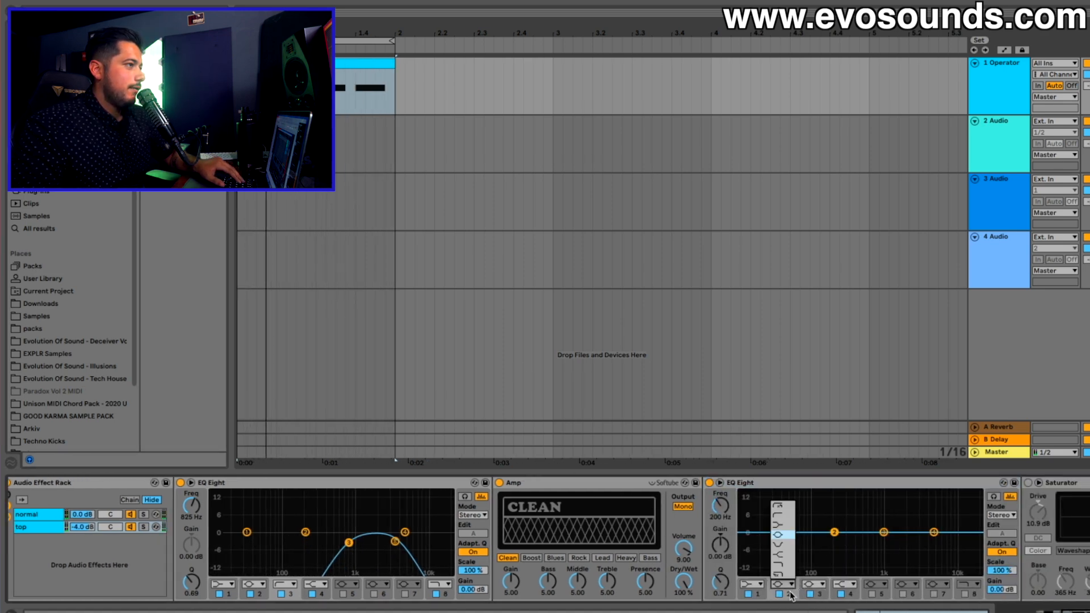
left_click(783, 515)
key("space")
key("space")
left_click_drag(834, 541, 883, 539)
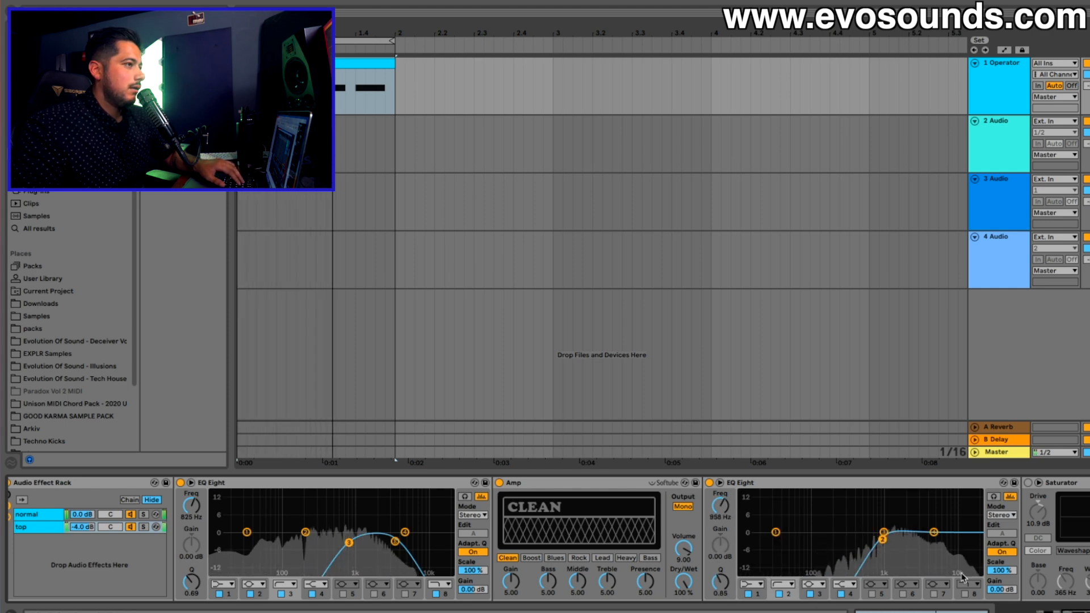
Enable band 8 of the second EQ Eight as a high cut at 3.30 kHz, and fold the effect rack and final Saturator.
left_click(966, 594)
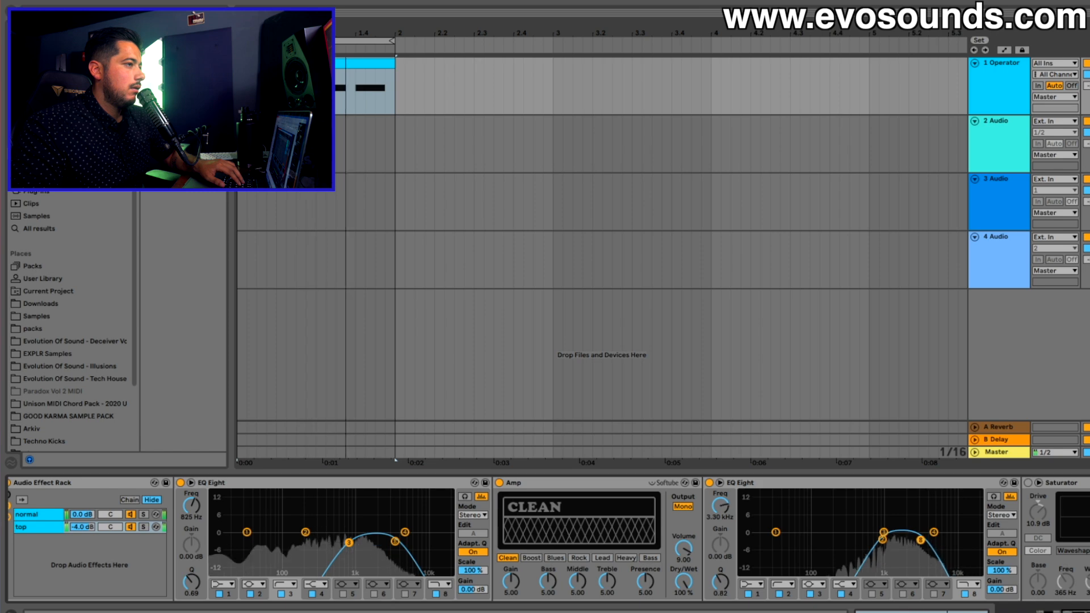
left_click_drag(936, 540, 879, 538)
double_click(105, 482)
double_click(240, 486)
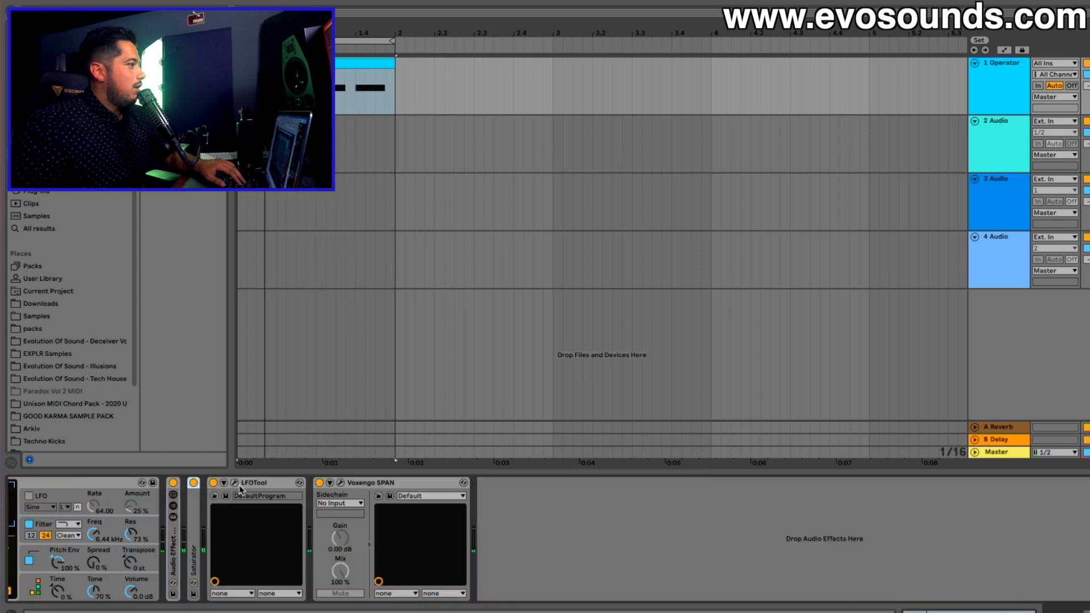
Widen the browser and look through the audio effects and their presets around Multiband Dynamics and Utility.
key("super+f")
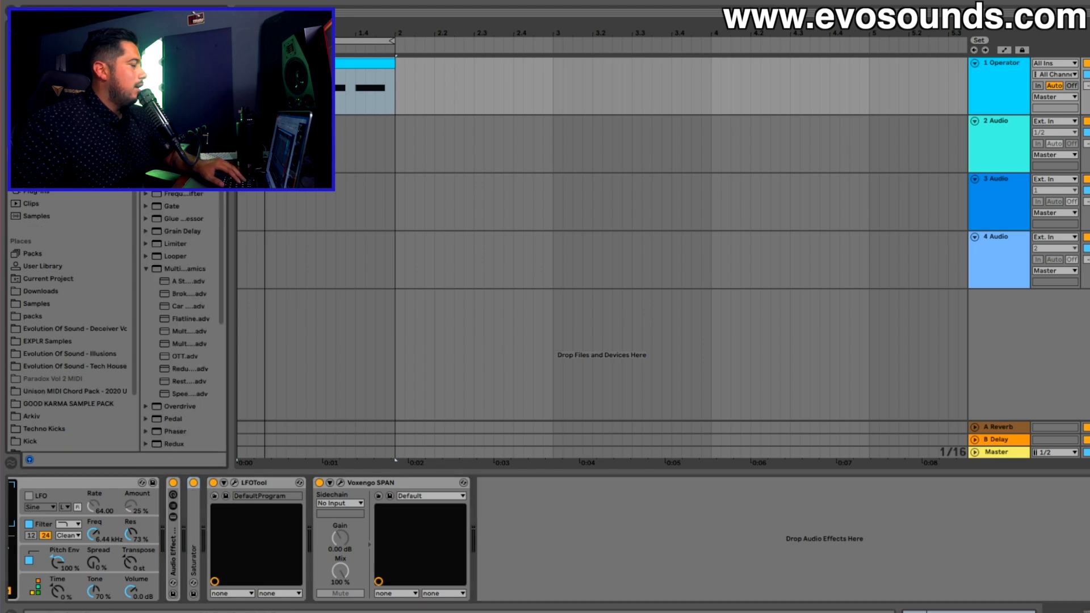
type("u")
left_click_drag(231, 171, 329, 171)
key("Escape")
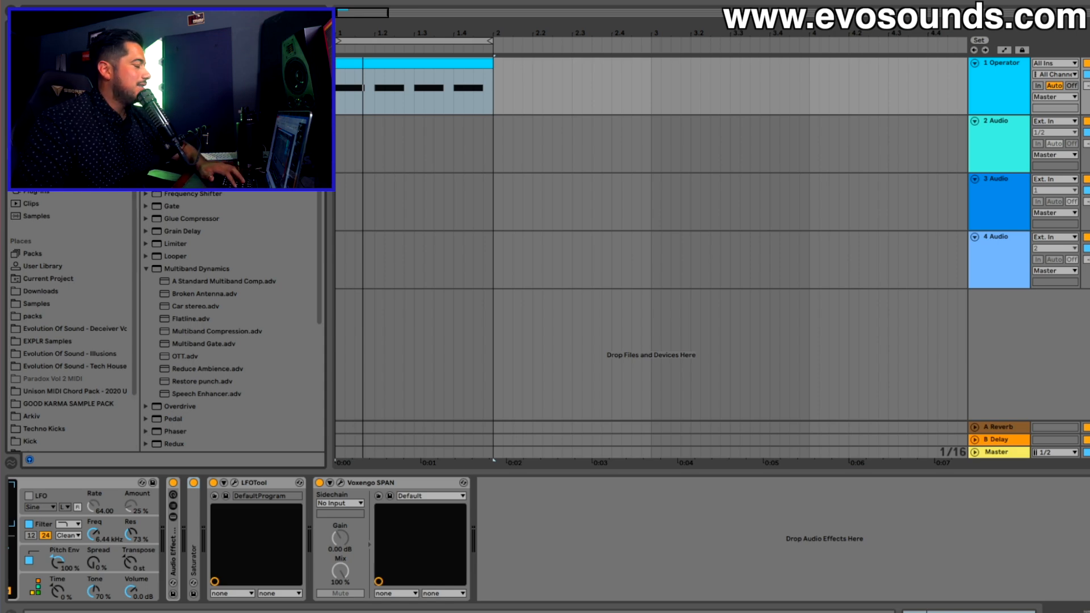
left_click(200, 261)
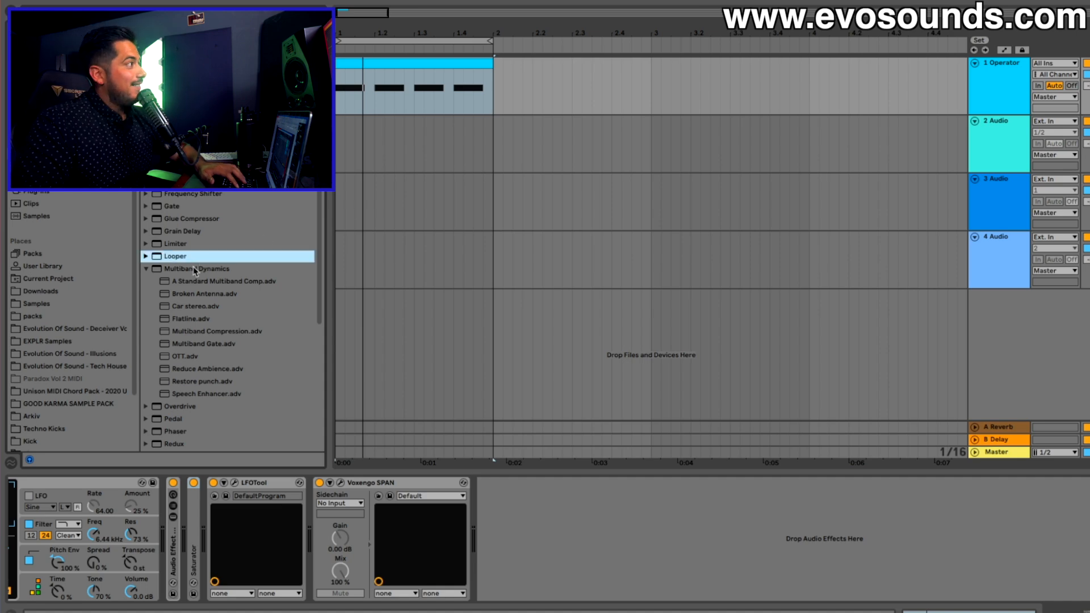
left_click(190, 268)
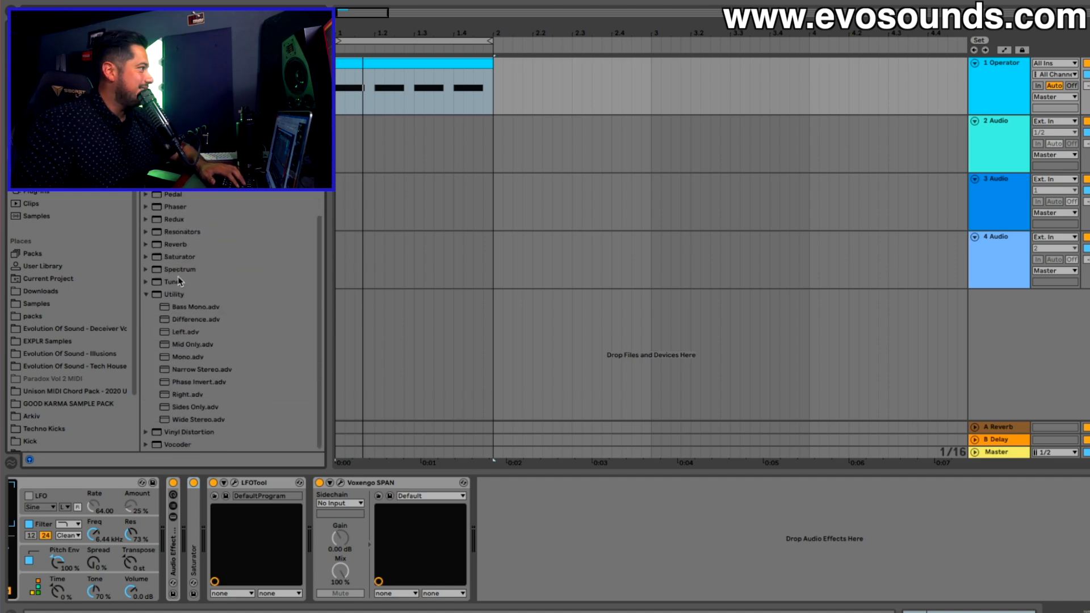
scroll(179, 280, "up", 4)
scroll(193, 274, "down", 7)
scroll(193, 274, "up", 7)
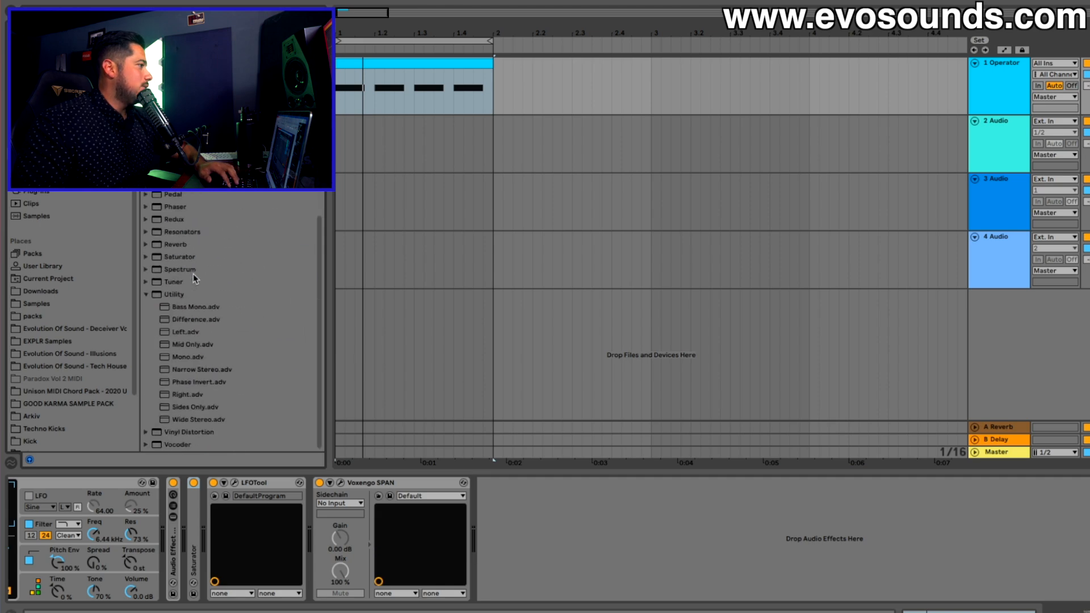
Insert Multiband Dynamics before Voxengo SPAN and reorder the chain so LFOTool sits between the two.
key("super+f")
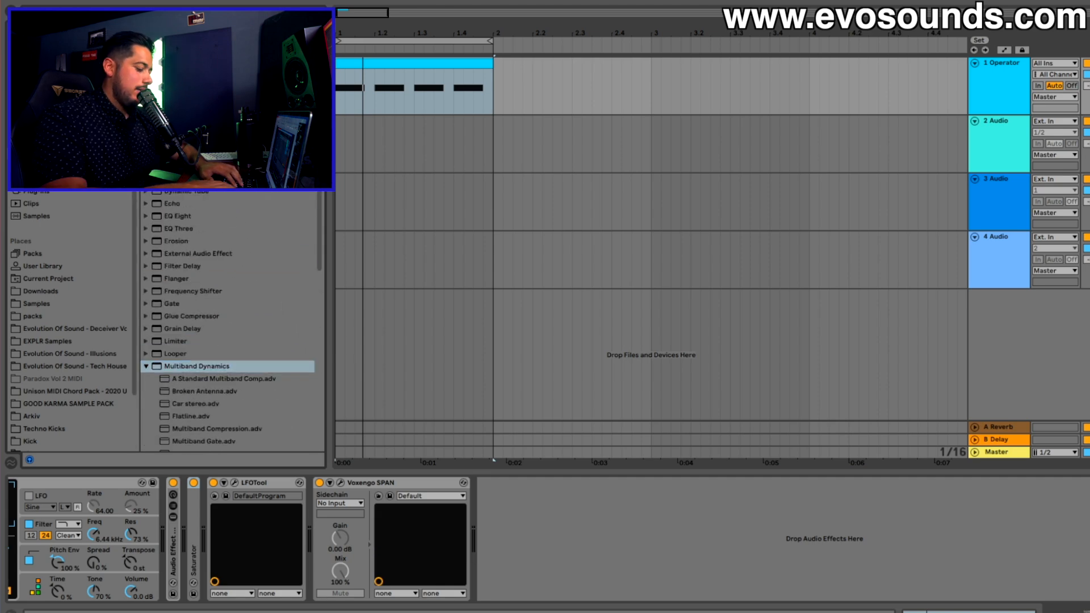
type("o")
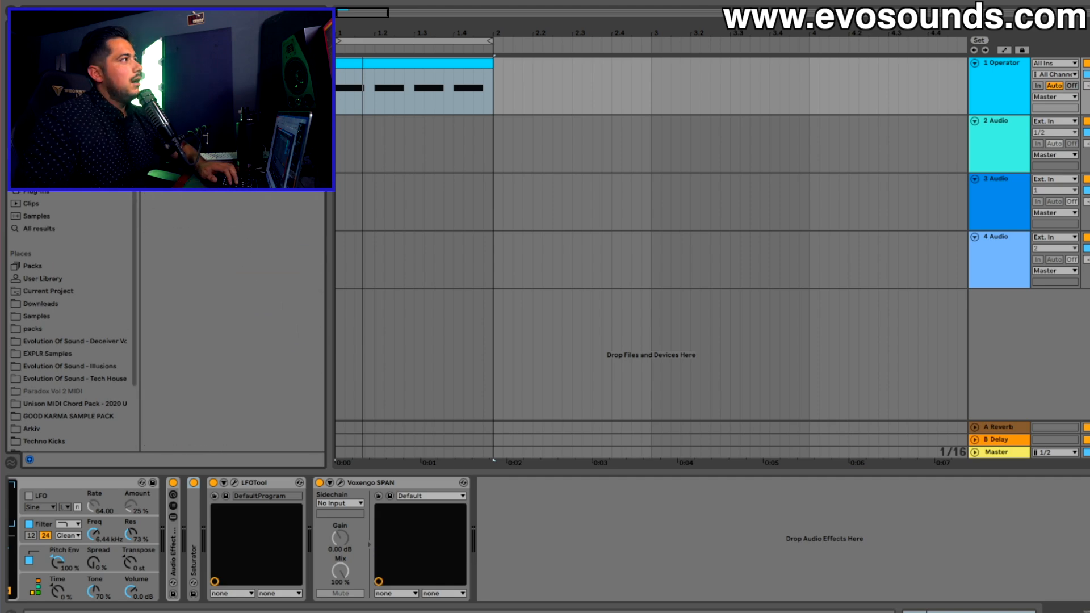
left_click_drag(193, 85, 324, 552)
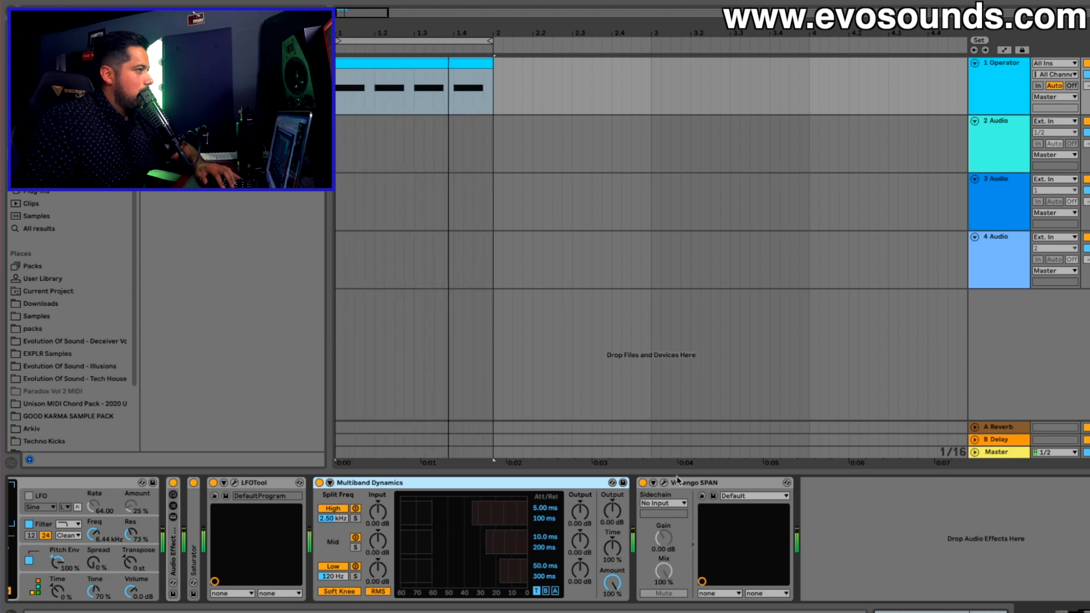
left_click(224, 486)
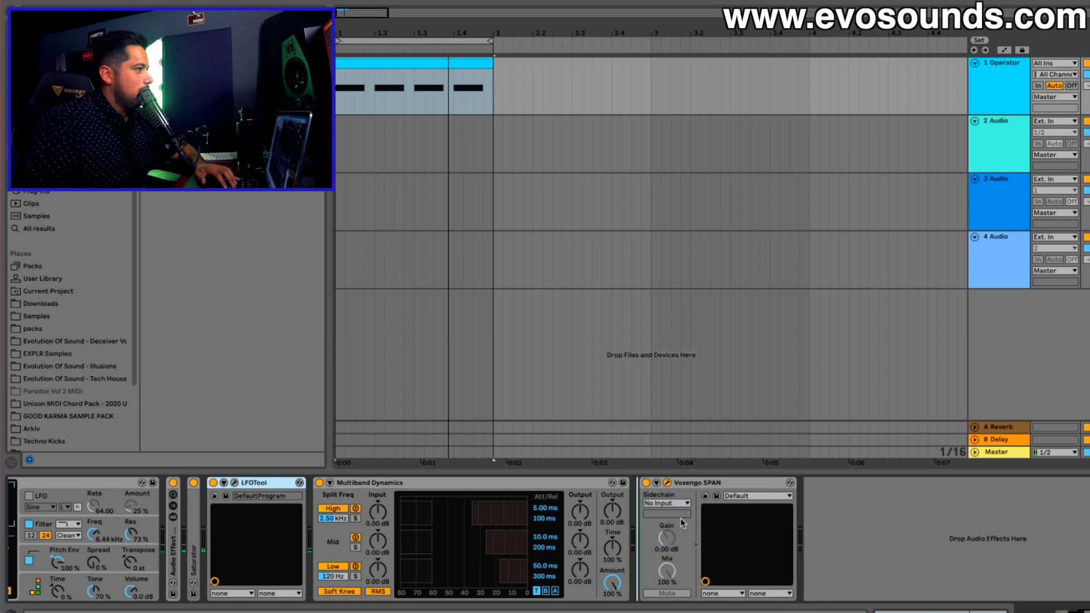
left_click_drag(681, 518, 681, 518)
Open the SPAN and LFOTool windows, arrange them side by side above the device chain, and play the loop.
left_click(664, 482)
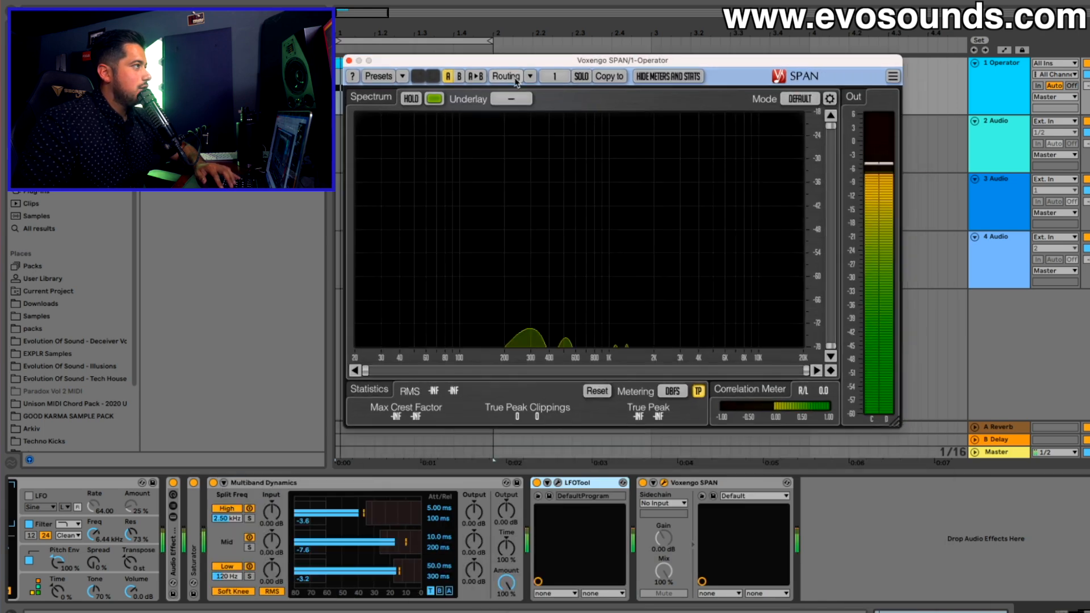
left_click(663, 483)
left_click_drag(909, 0, 909, 0)
left_click_drag(548, 610, 241, 16)
key("space")
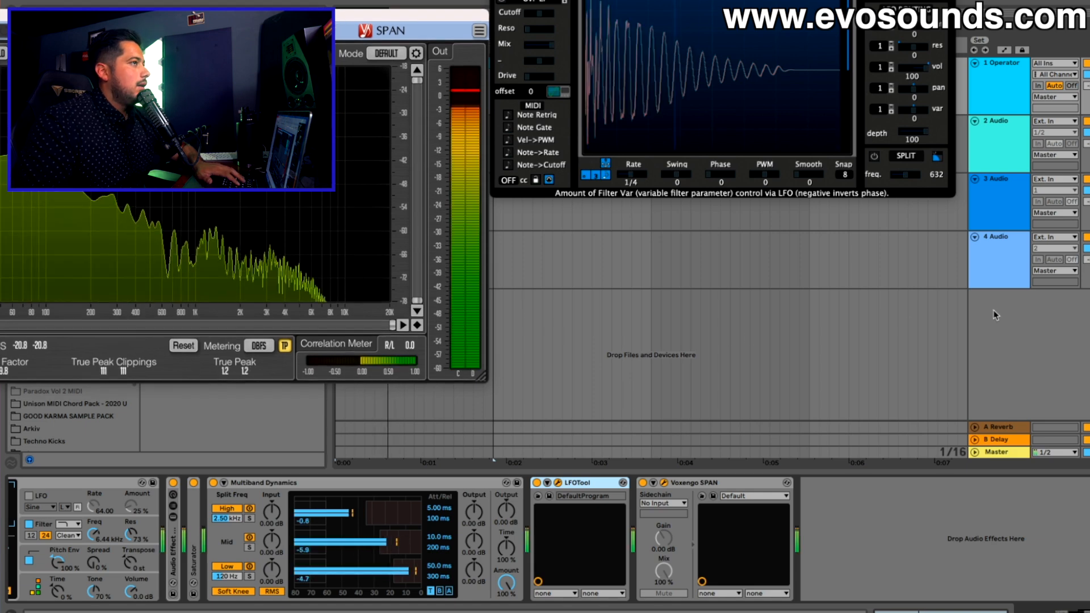
Select the 4 Audio track and switch from the Arrangement to the Session view.
left_click(1006, 268)
key("Tab")
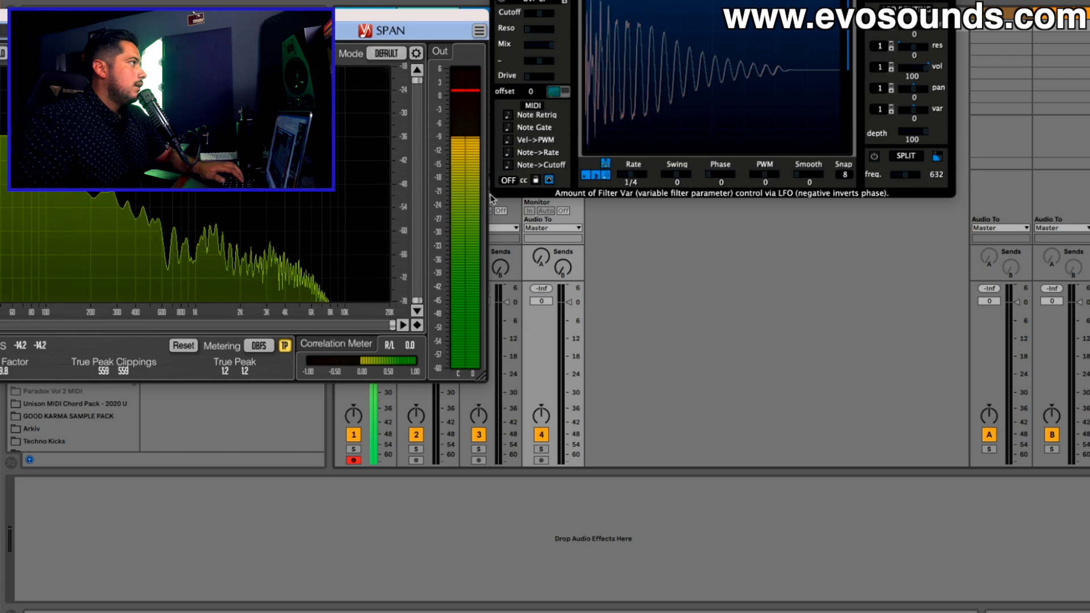
Move the SPAN window off the Operator track's mixer strip and set that track's volume to -1.7 dB.
left_click_drag(393, 28, 1023, 174)
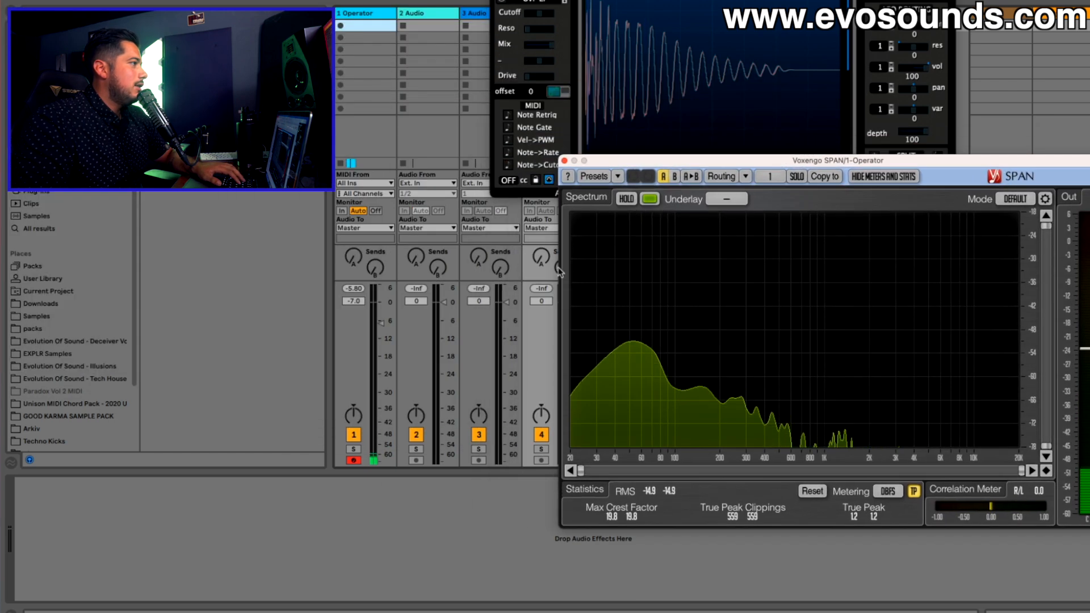
right_click(380, 322)
left_click(416, 360)
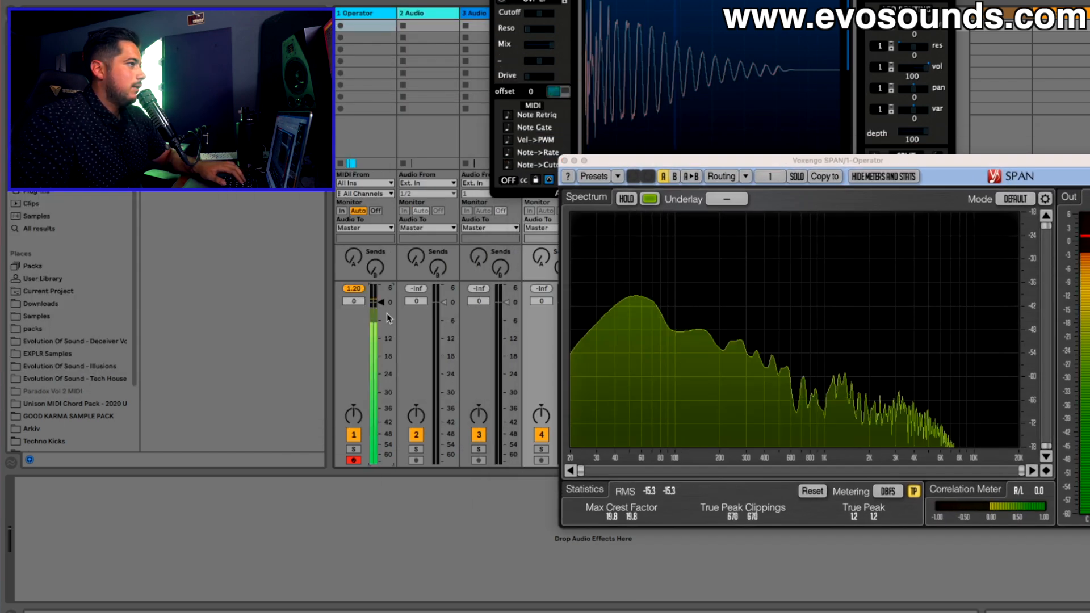
left_click_drag(382, 302, 382, 307)
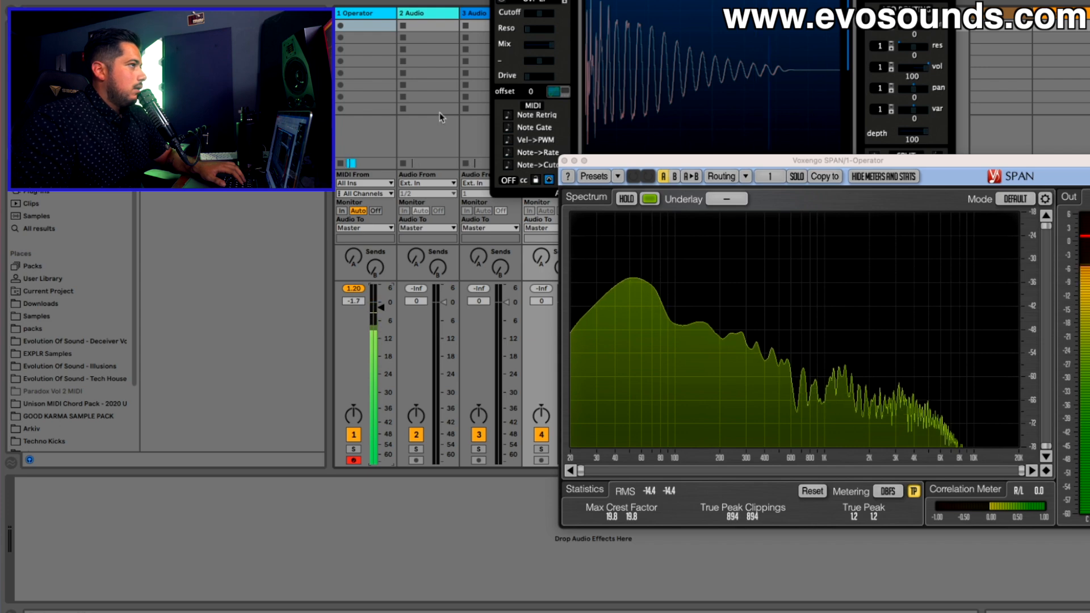
Select the Operator track to show its device chain and place the SPAN window just above the chain.
left_click(410, 13)
left_click(371, 13)
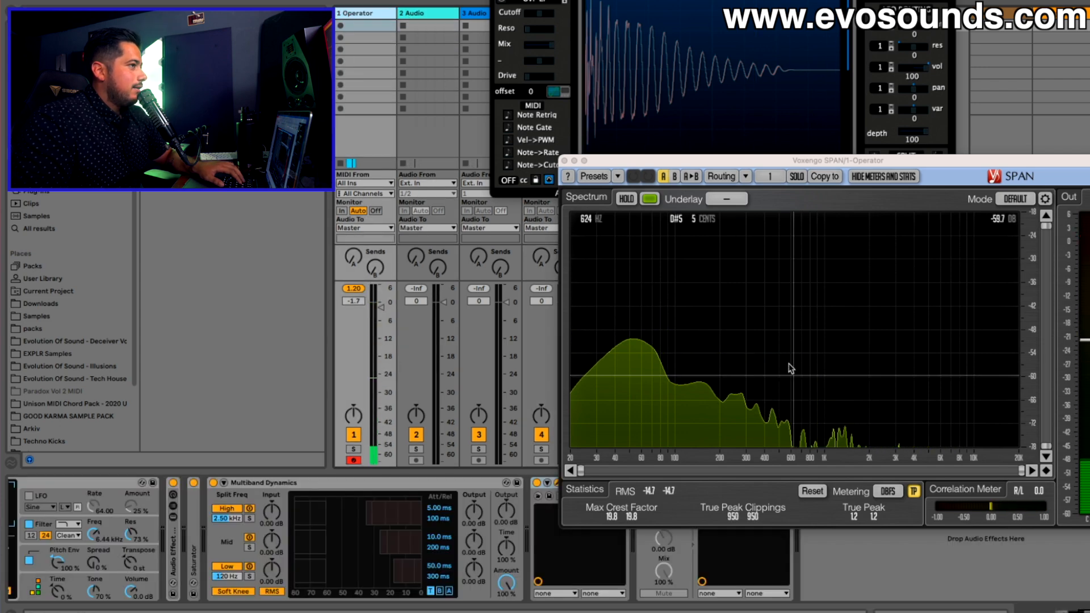
left_click_drag(635, 162, 574, 94)
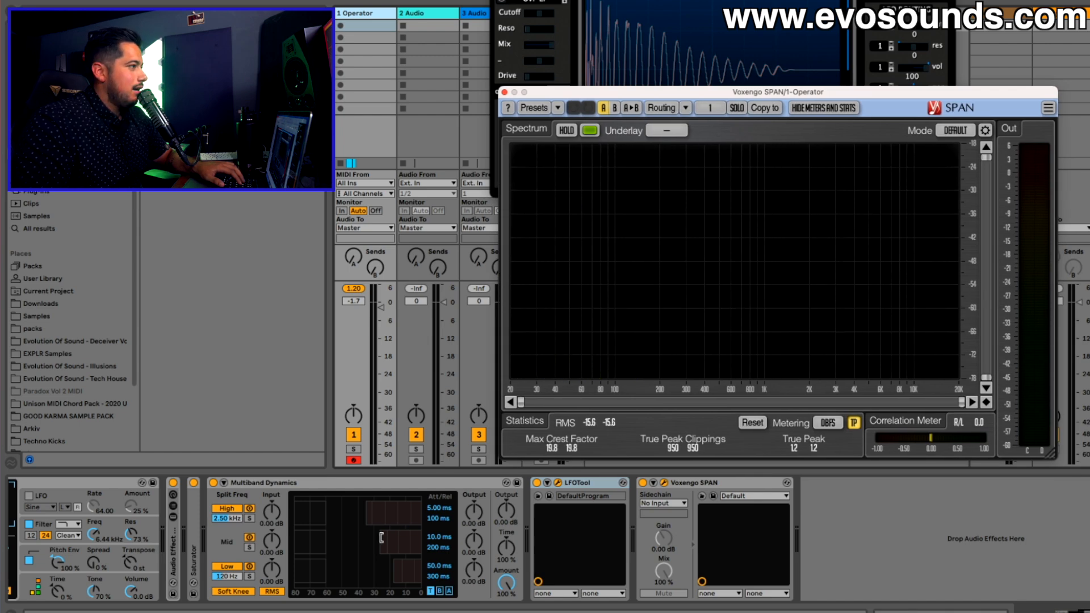
Solo the high band and the mid band of Multiband Dynamics one at a time to hear each separately.
left_click(250, 519)
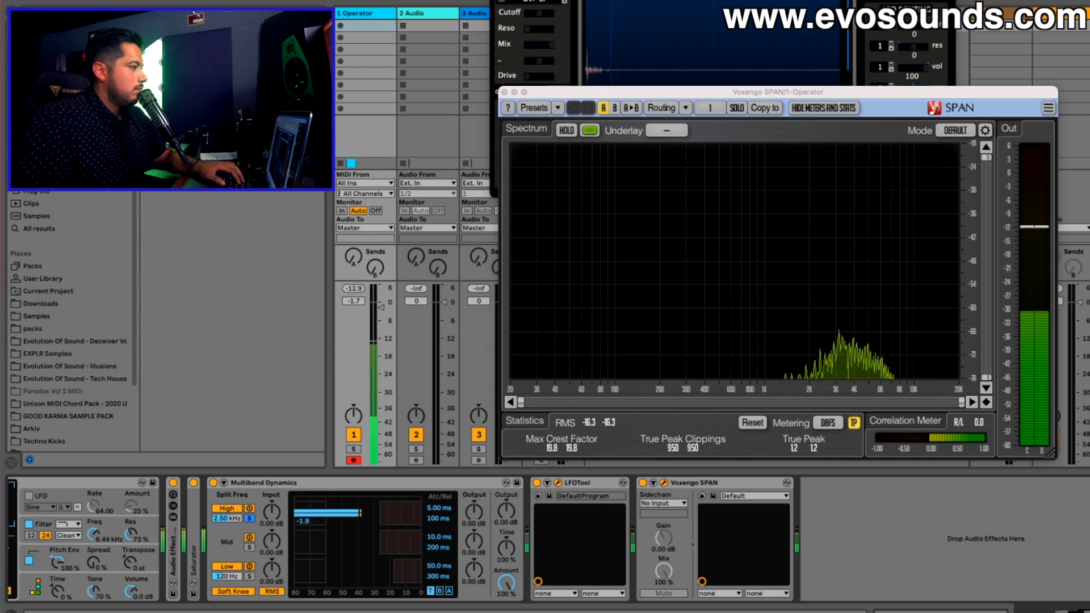
left_click(249, 518)
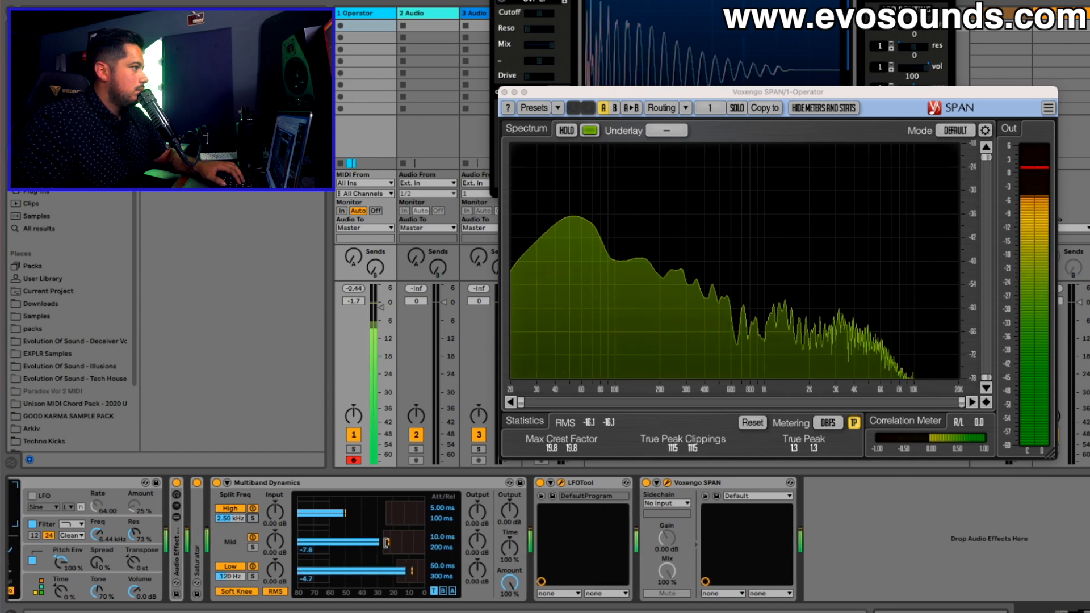
left_click(253, 547)
scroll(375, 540, "left", 1)
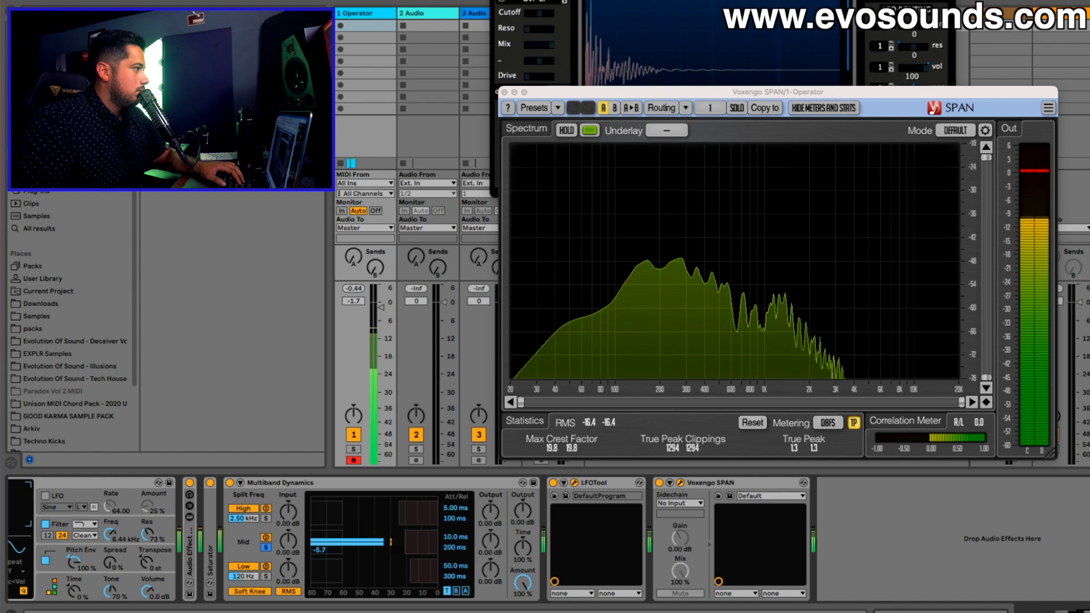
left_click(265, 548)
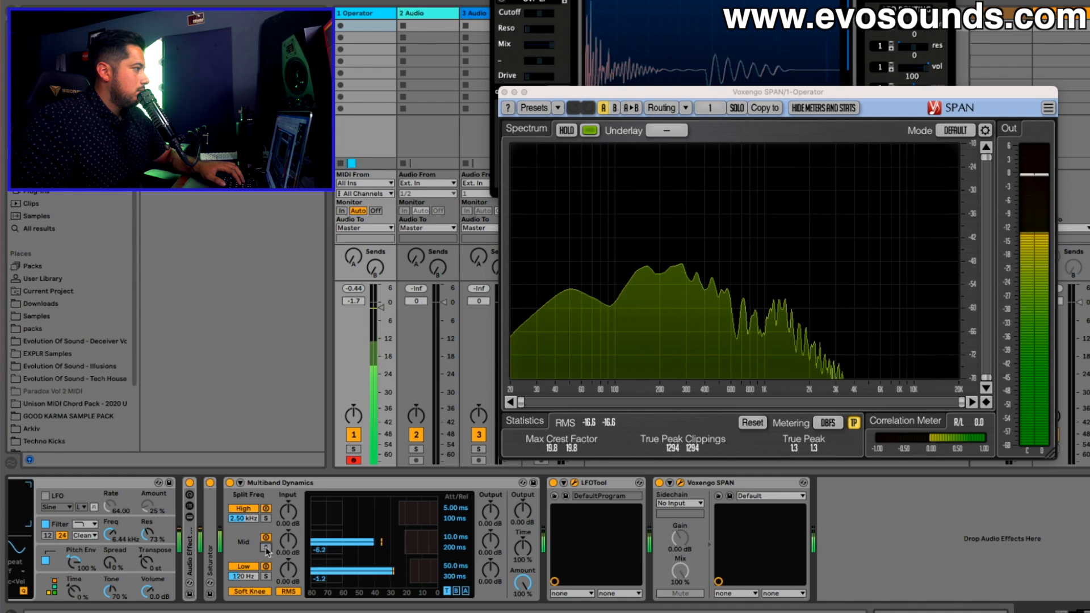
Compare the sound with Multiband Dynamics off and on, and lower the Operator track's volume to -3.0 dB.
left_click(230, 483)
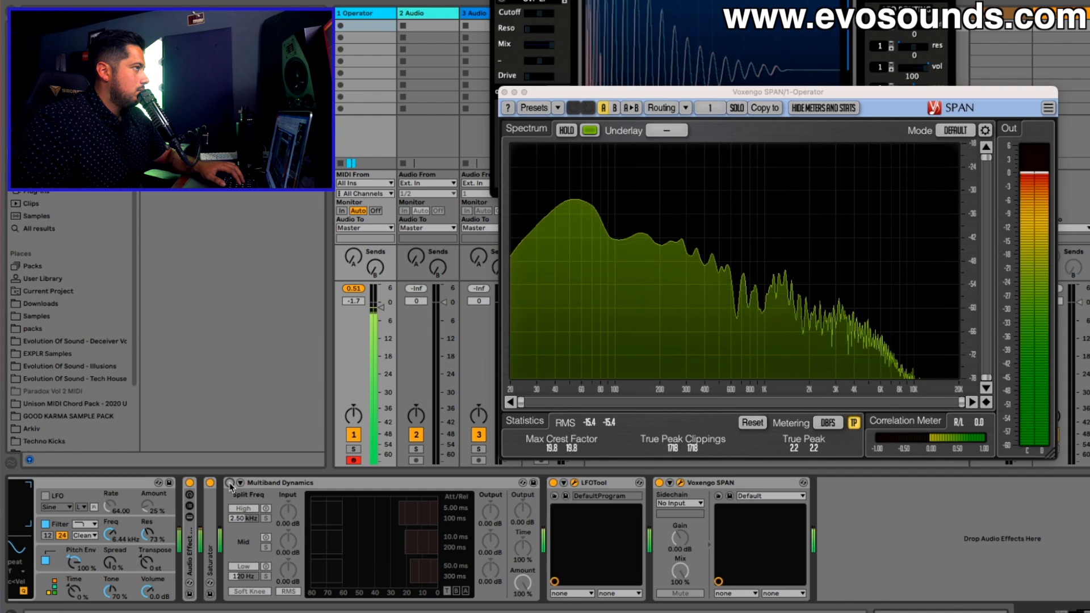
left_click(230, 483)
left_click_drag(390, 319, 390, 323)
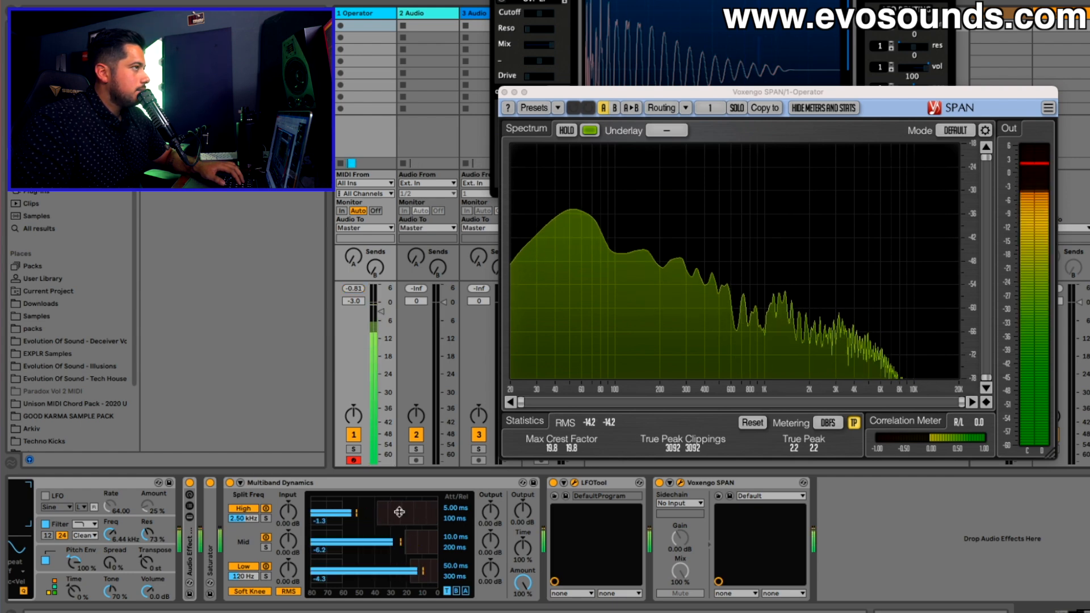
Set the high split to 874 Hz, solo the high band, set its output to 3.90 dB, and the high and mid attacks to 44.0 and 47.8 ms.
scroll(421, 540, "left", 1)
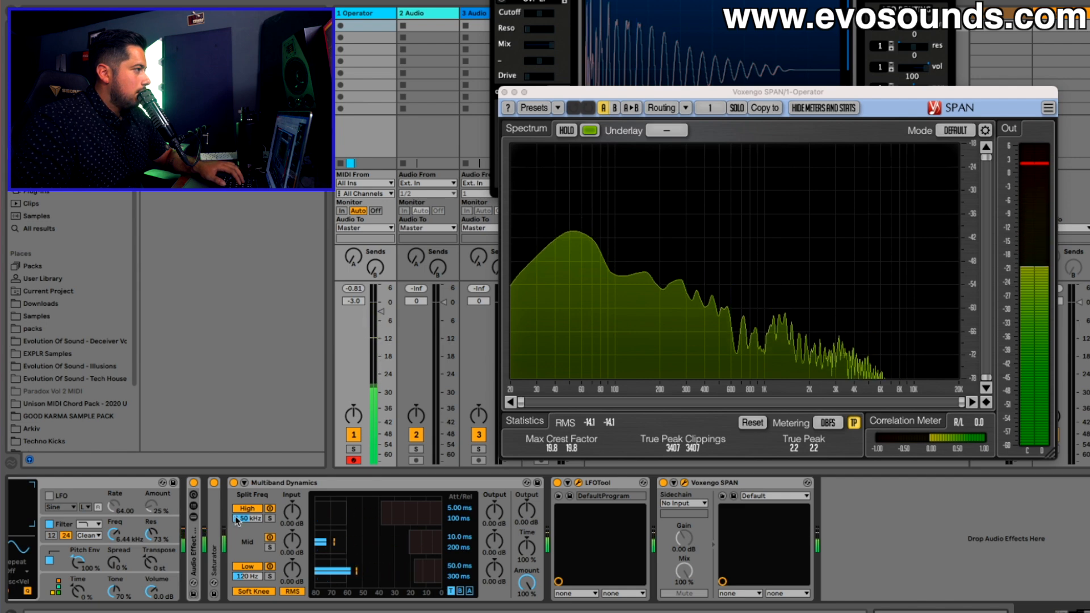
left_click_drag(255, 517, 256, 527)
left_click(270, 518)
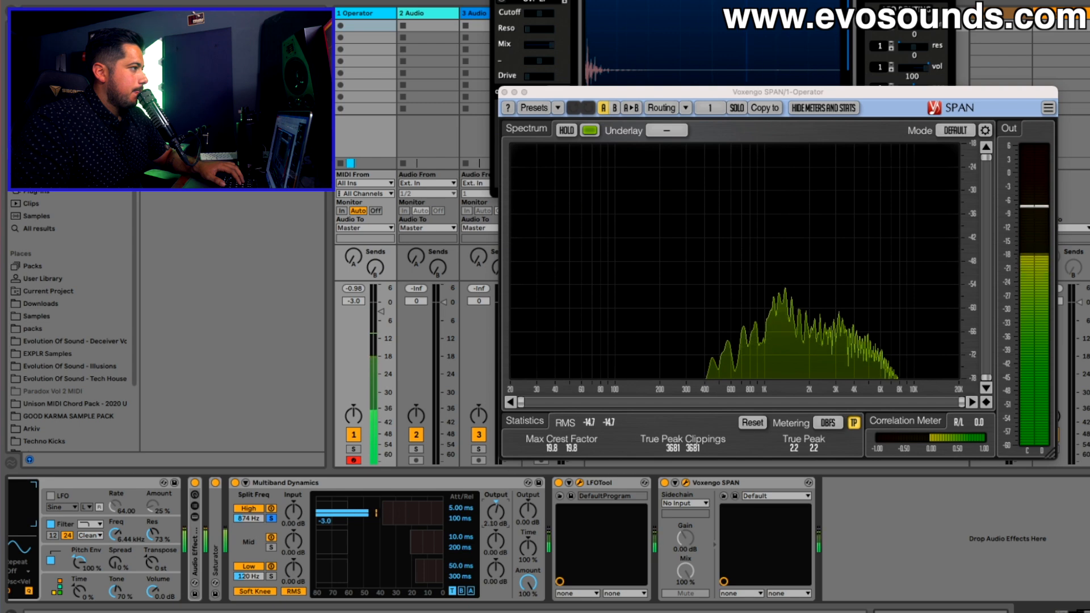
left_click_drag(495, 512, 495, 509)
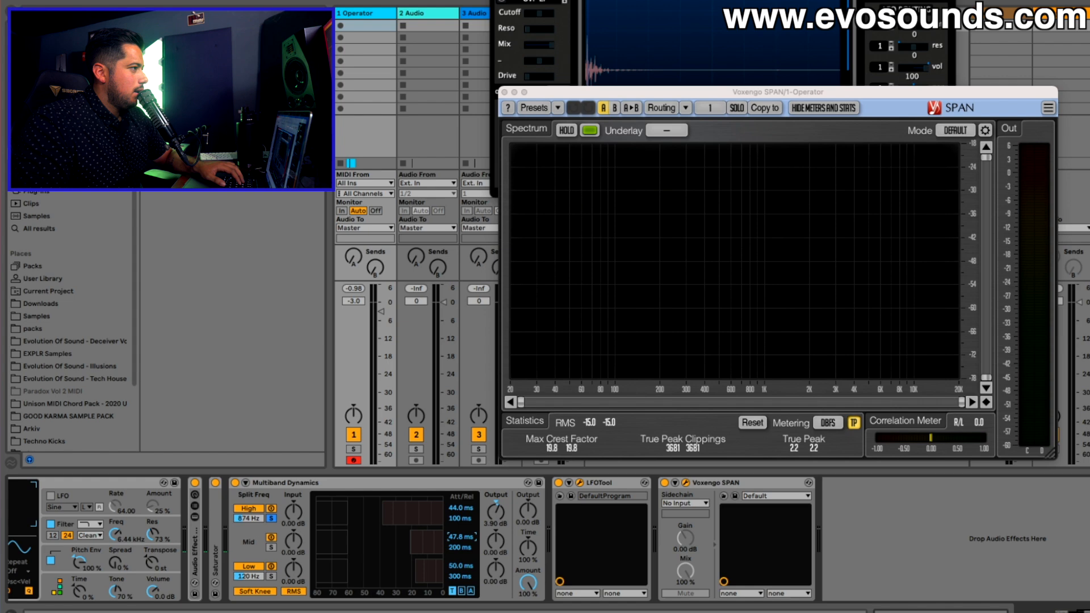
scroll(350, 546, "left", 2)
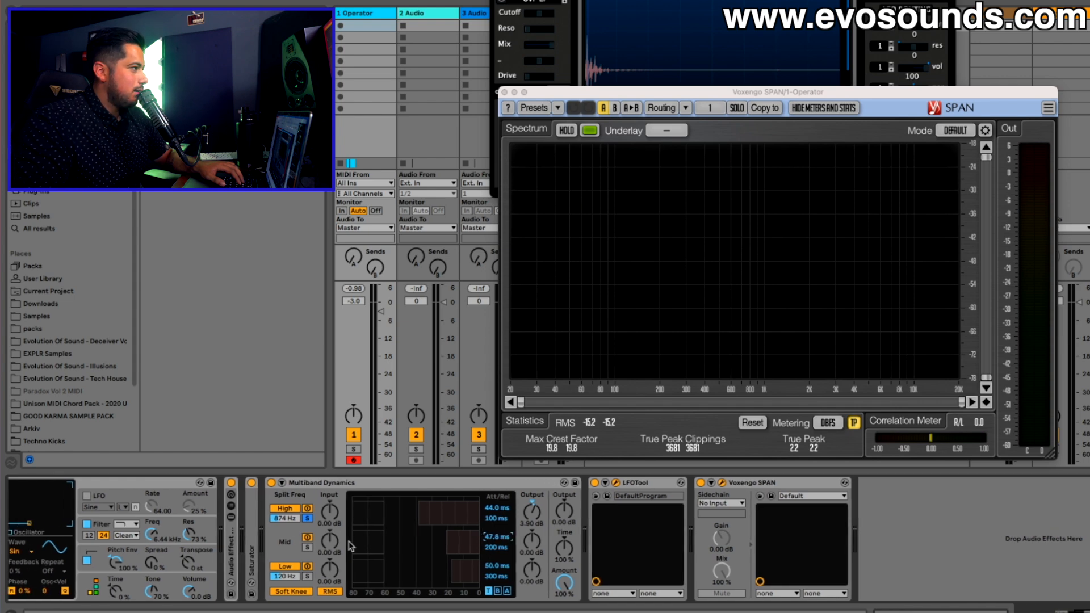
Solo the mid band of Multiband Dynamics, raise its output, and take it out of solo.
left_click(306, 548)
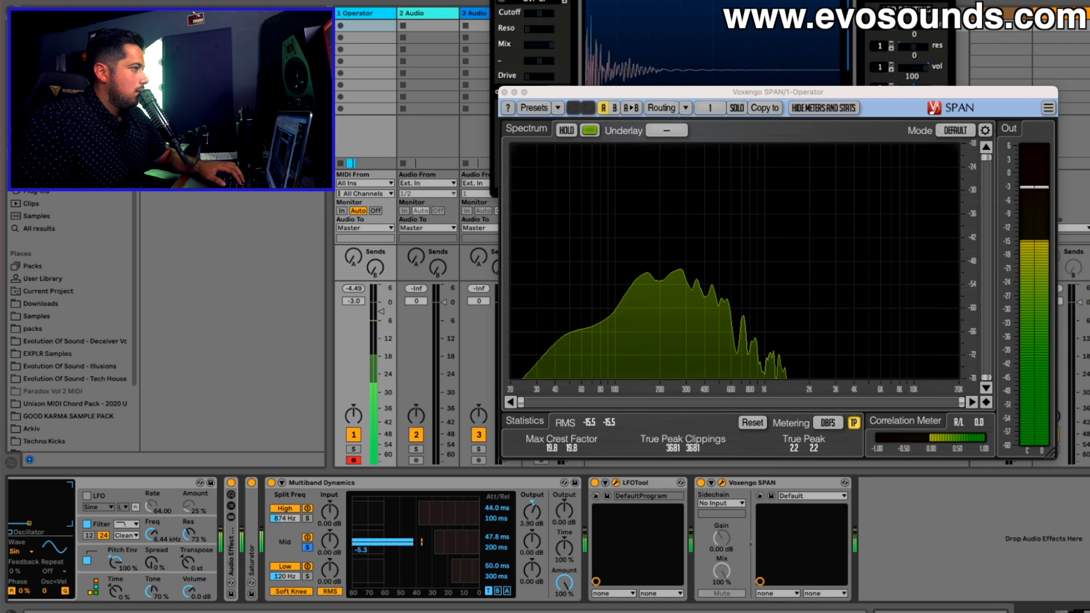
left_click_drag(532, 542, 533, 538)
left_click(307, 547)
mouse_move(525, 548)
left_mouse_down()
mouse_move(526, 537)
mouse_move(533, 556)
left_mouse_up()
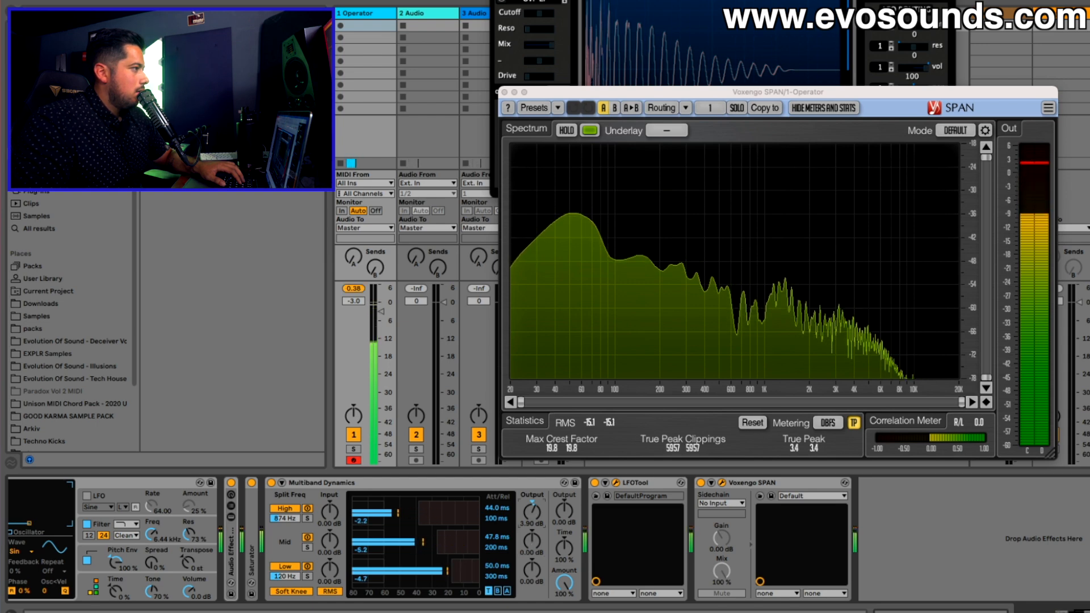
Raise the high band's output to 7.90 dB and move its upper threshold slightly higher.
left_click_drag(531, 513, 531, 501)
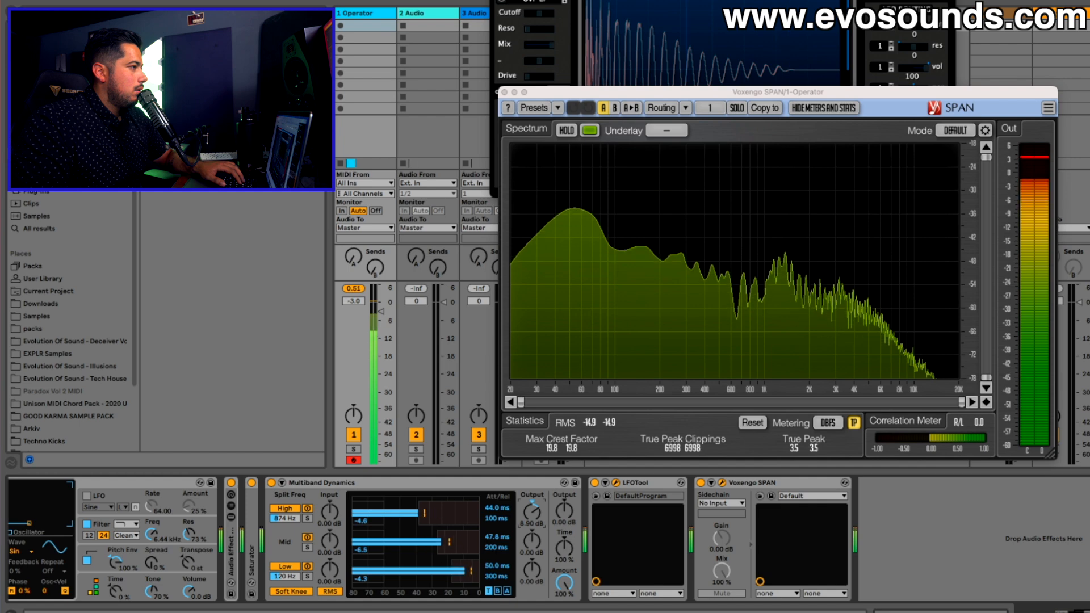
left_click_drag(421, 518, 430, 518)
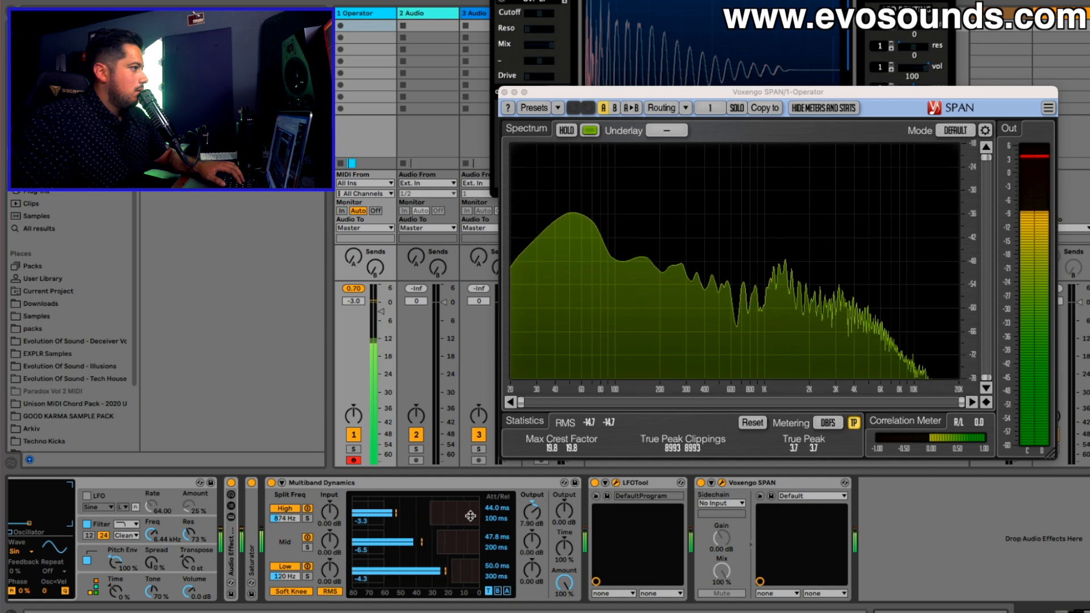
scroll(573, 508, "left", 1)
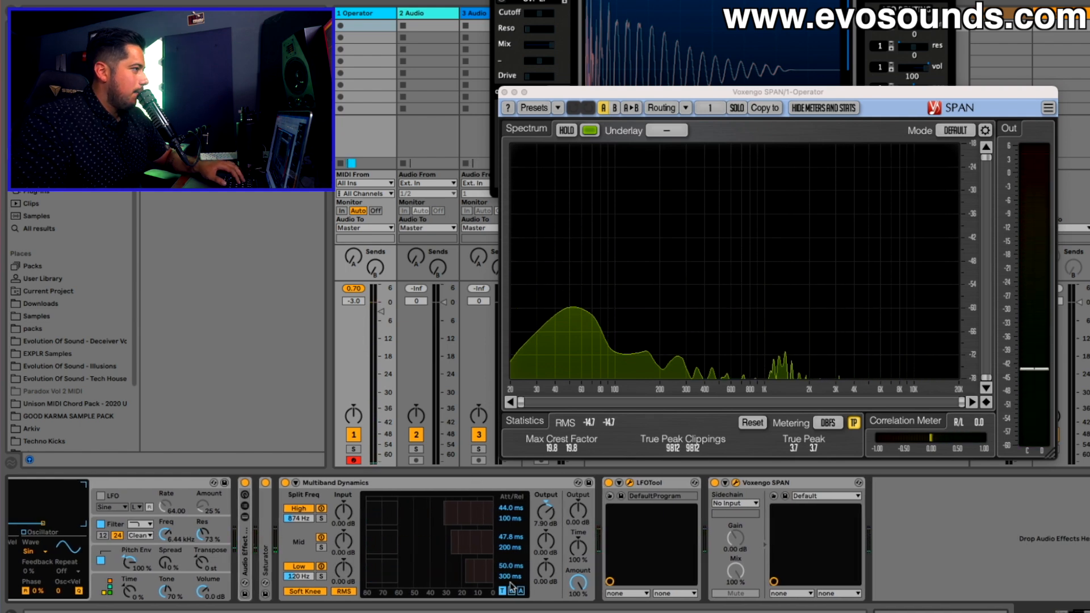
Lower the track volume to -5.2 dB and, with the low band soloed, set its attack to 0.16 ms and output to 1.70 dB.
left_click_drag(381, 312, 381, 318)
key("space")
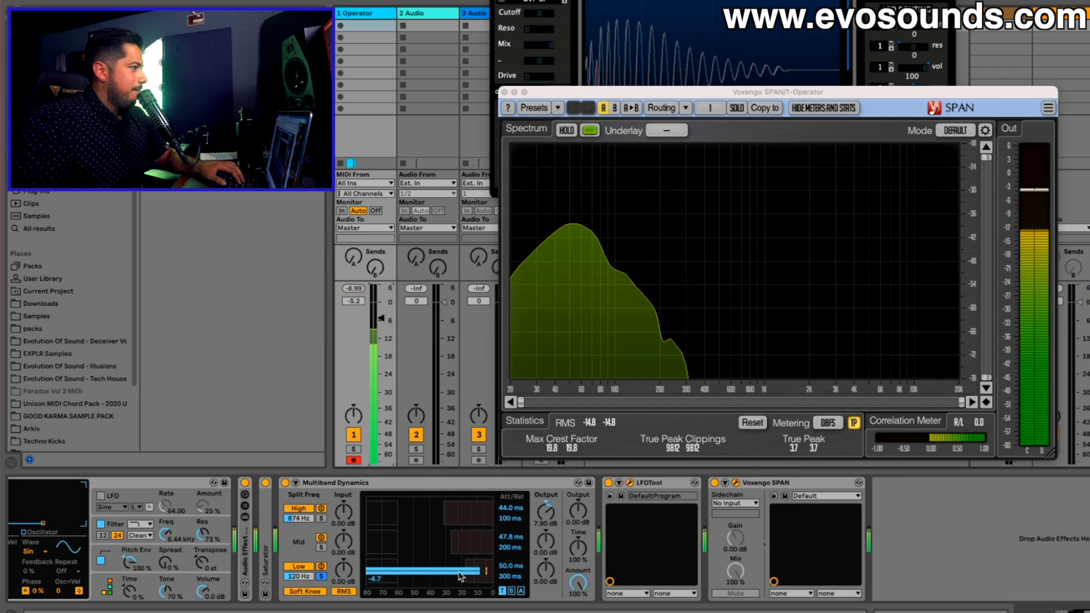
left_click_drag(491, 571, 485, 570)
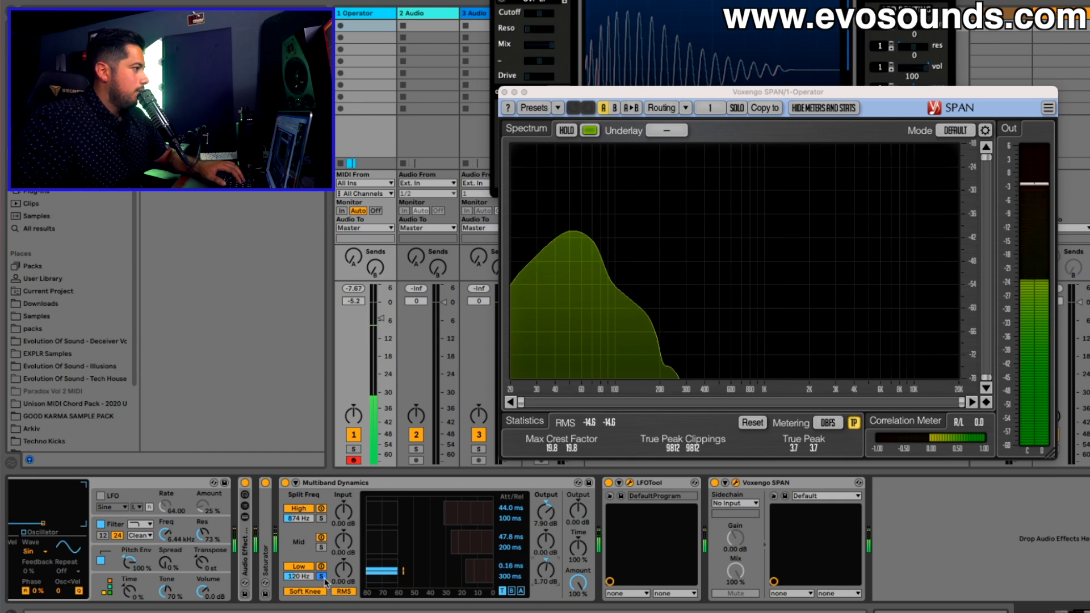
left_click(321, 576)
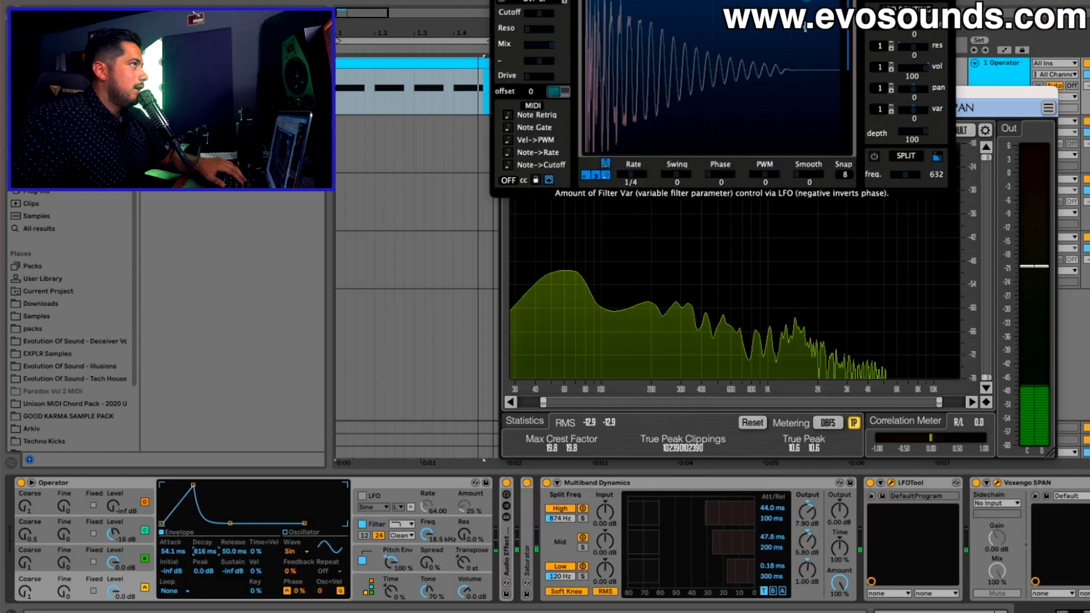
Reshape the LFOTool curve to drop steeply near mid-cycle and stay at zero until just before the end, and bring SPAN forward.
left_click_drag(805, 27, 716, 208)
left_click_drag(650, 71, 675, 3)
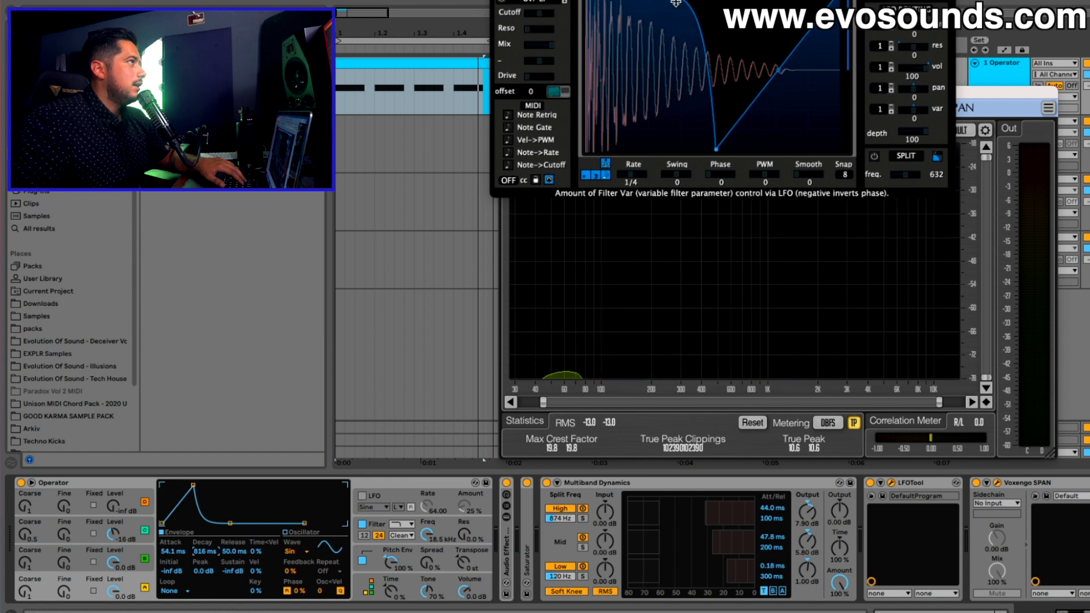
left_click_drag(786, 99, 765, 169)
key("space")
left_click_drag(706, 150, 710, 152)
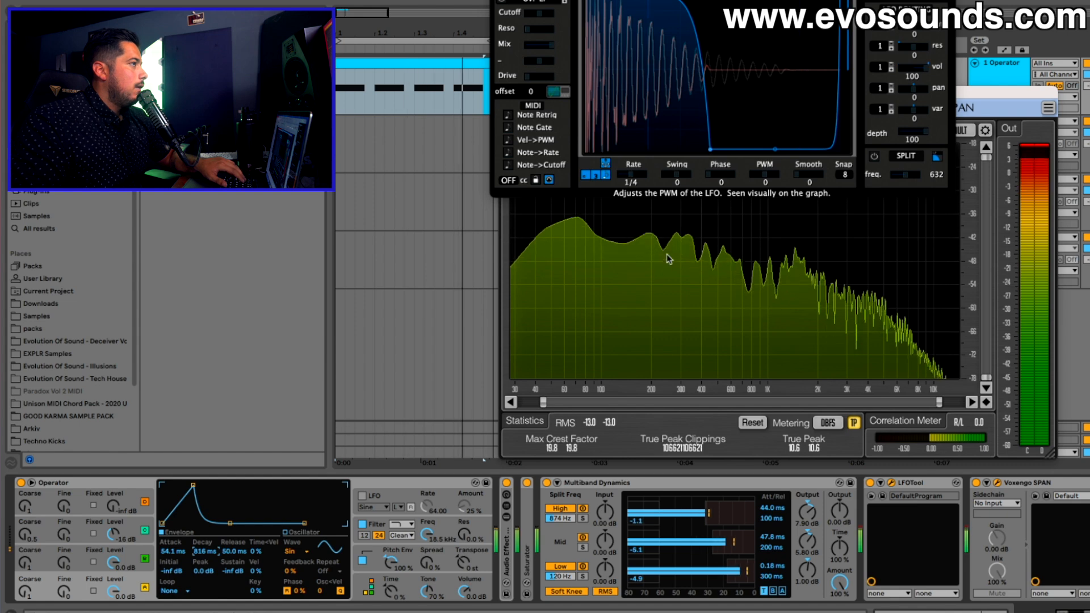
left_click(1003, 94)
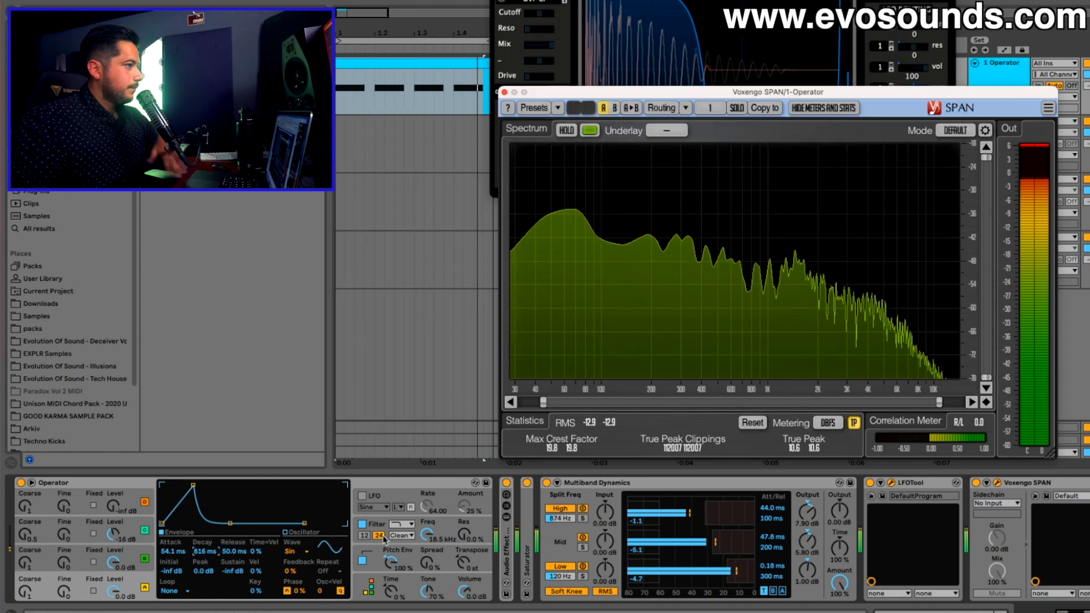
Unfold the Audio Effect Rack and audition its top and normal chains separately.
scroll(384, 538, "right", 1)
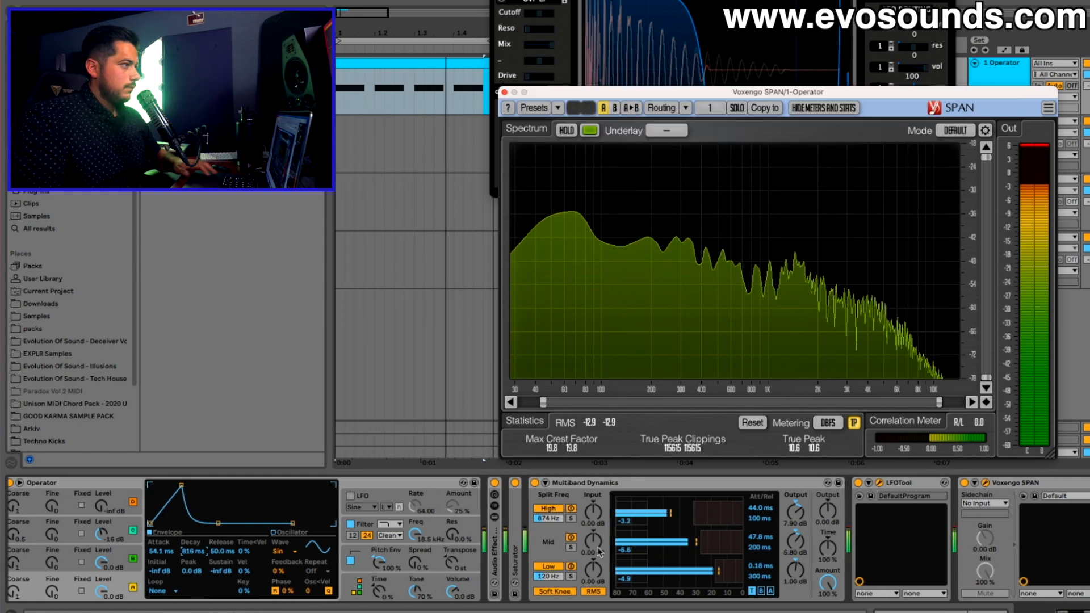
double_click(495, 550)
left_click(631, 527)
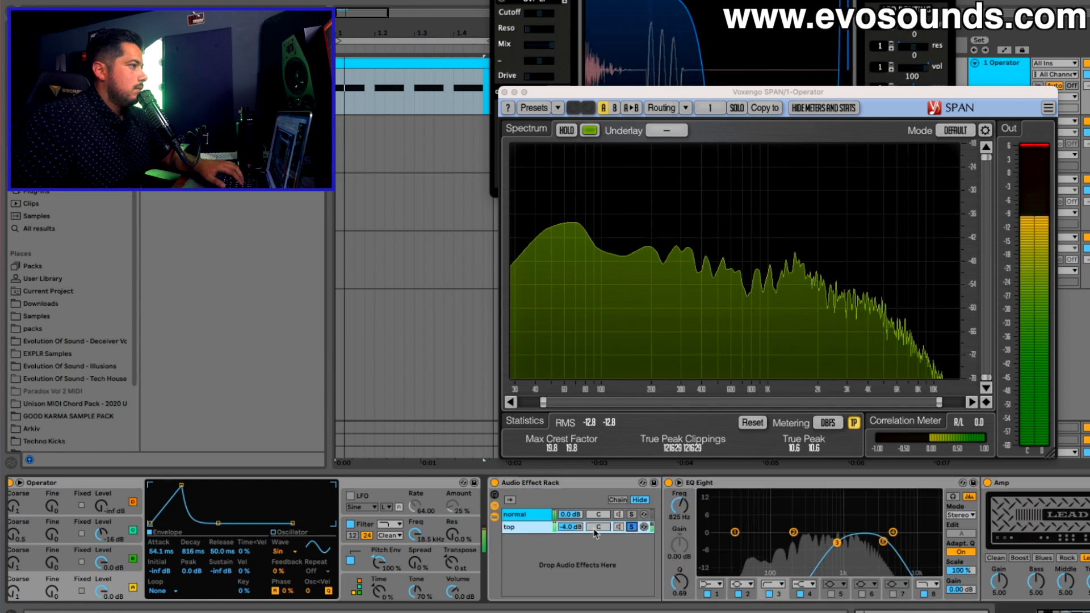
left_click(630, 527)
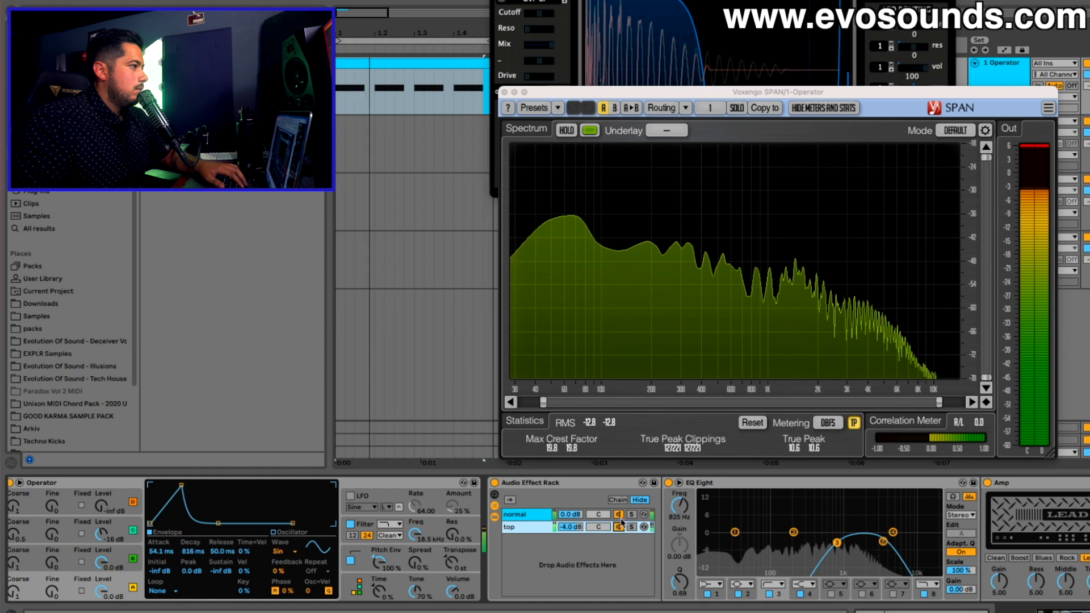
left_click(631, 514)
left_click(571, 518)
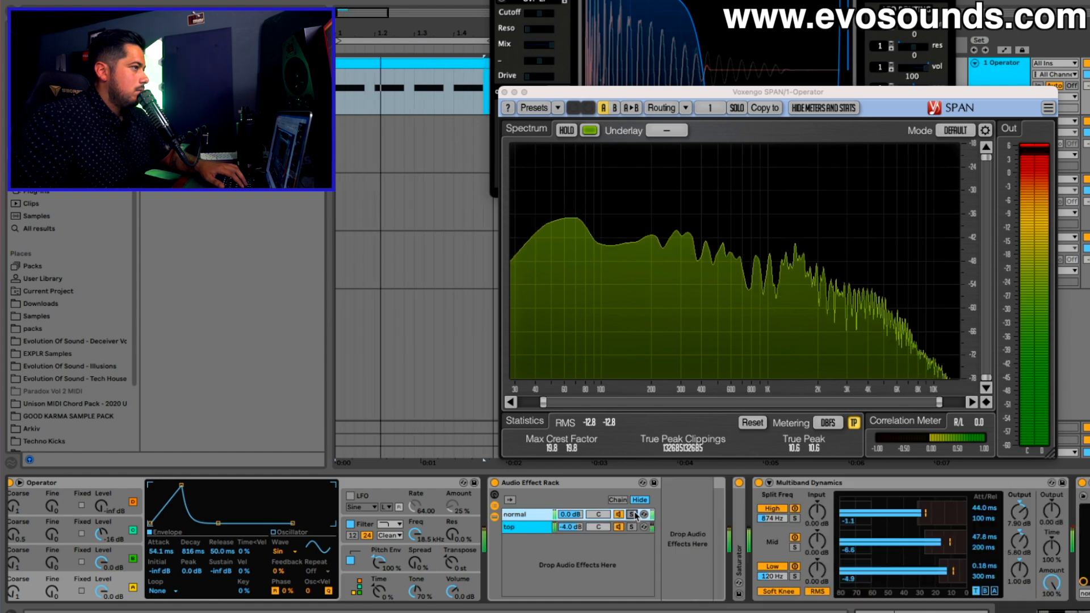
Bypass Multiband Dynamics and re-enable it to compare the sound with and without it.
scroll(596, 520, "right", 5)
left_click(521, 483)
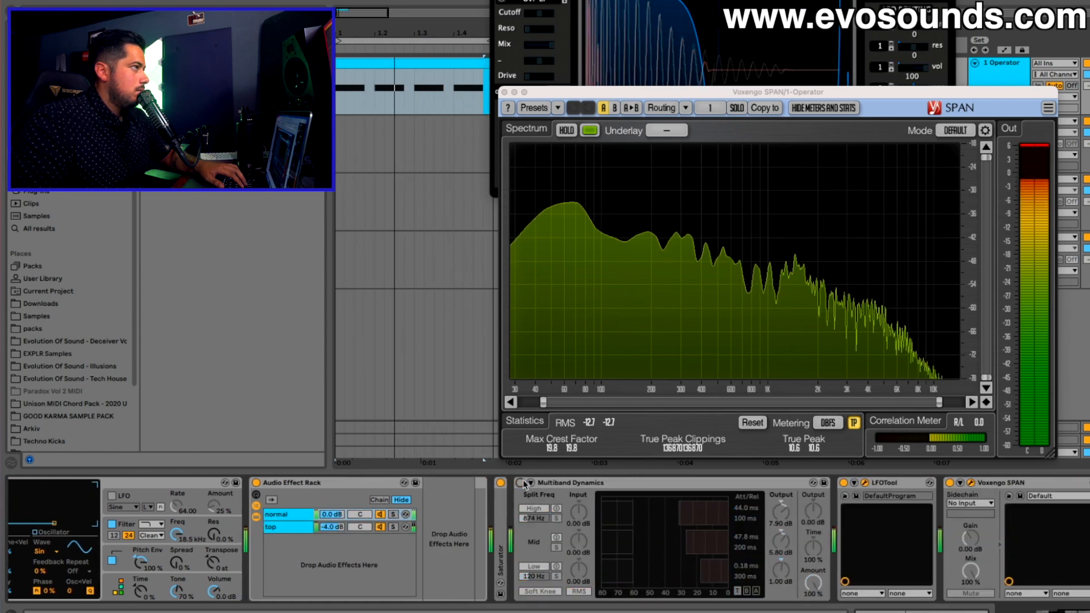
left_click(522, 483)
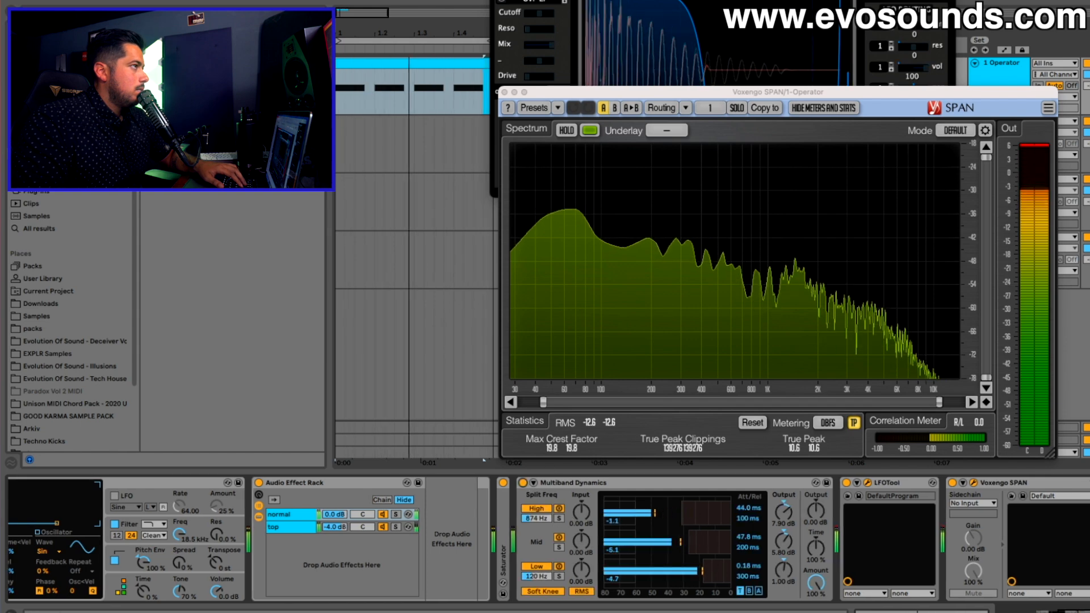
Insert EQ Eight after Multiband Dynamics, sweep band 2 to 297 Hz, and cut it to -8.81 dB with a Q of 1.52.
left_click_drag(171, 170, 835, 540)
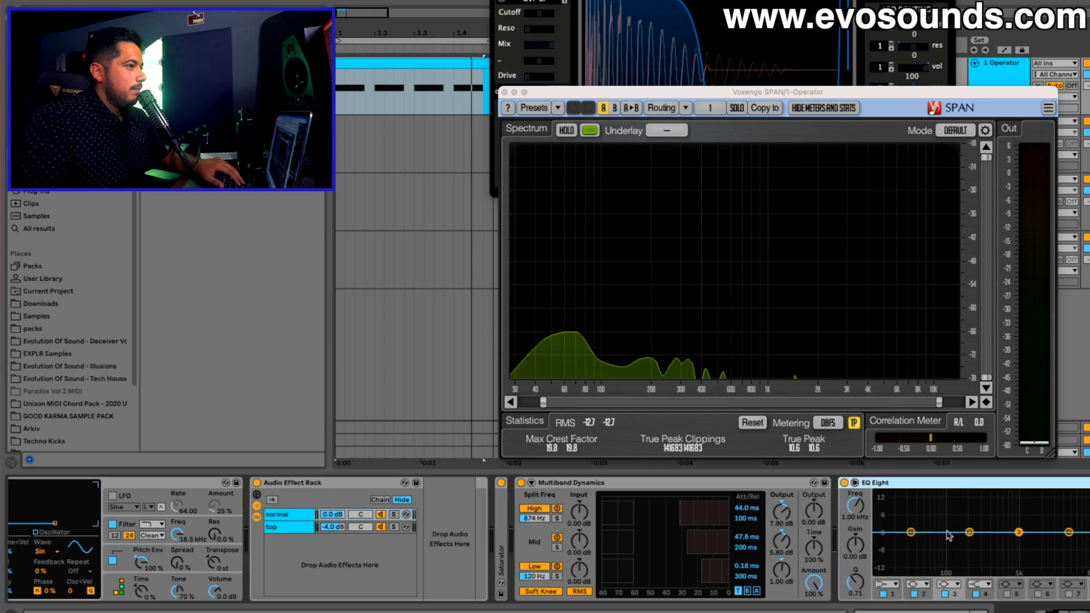
left_click_drag(970, 534, 982, 500)
key("space")
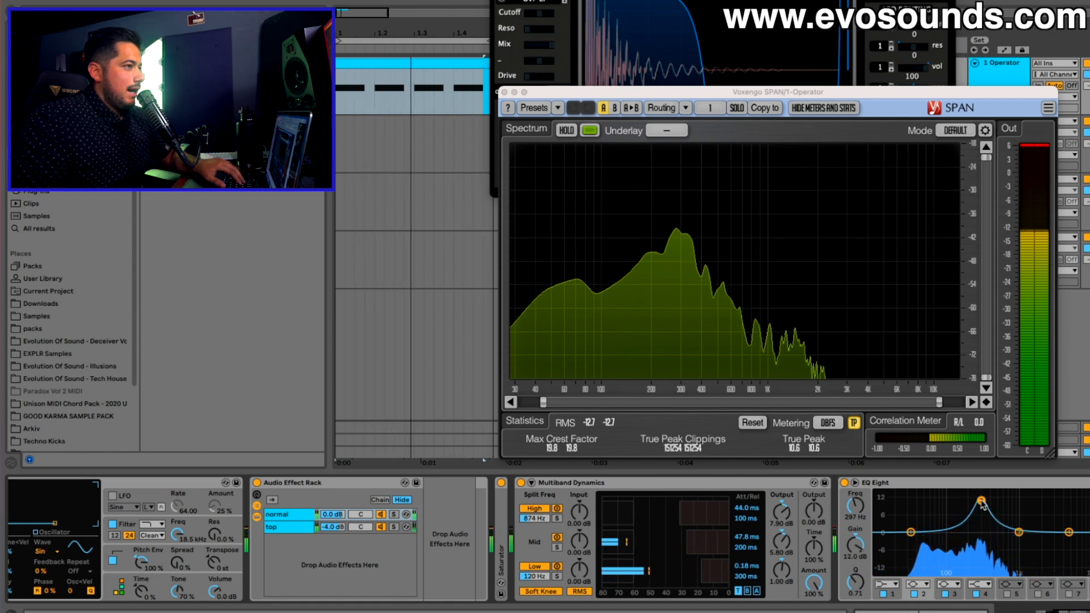
left_click_drag(982, 538, 981, 556)
key("space")
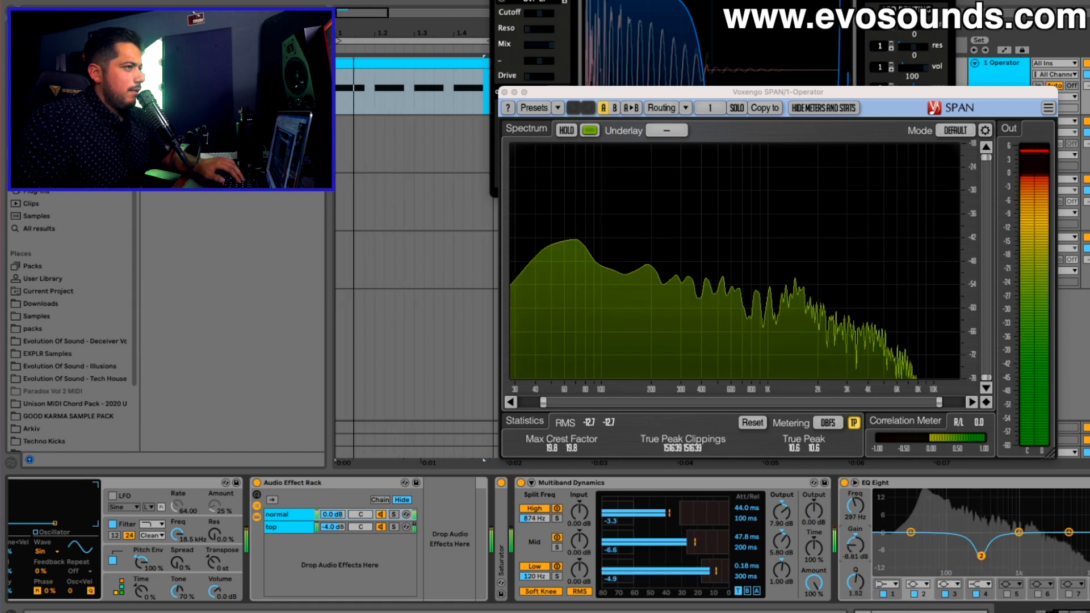
Add an EQ Eight band at 126 Hz with a 2.85 dB boost, and toggle the EQ to compare.
key("space")
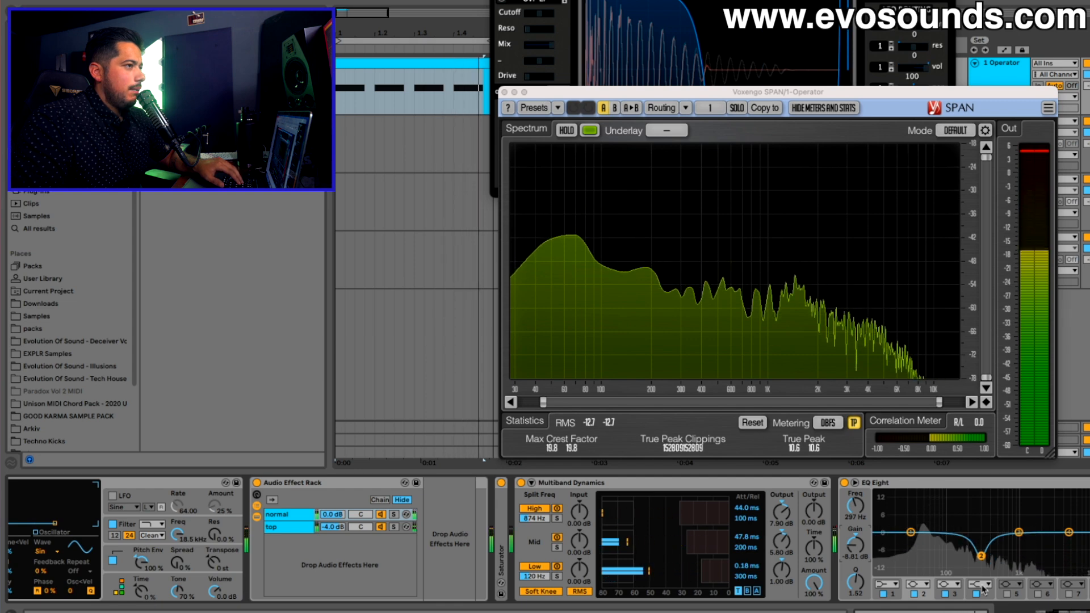
double_click(950, 522)
left_click_drag(950, 522, 957, 510)
key("space")
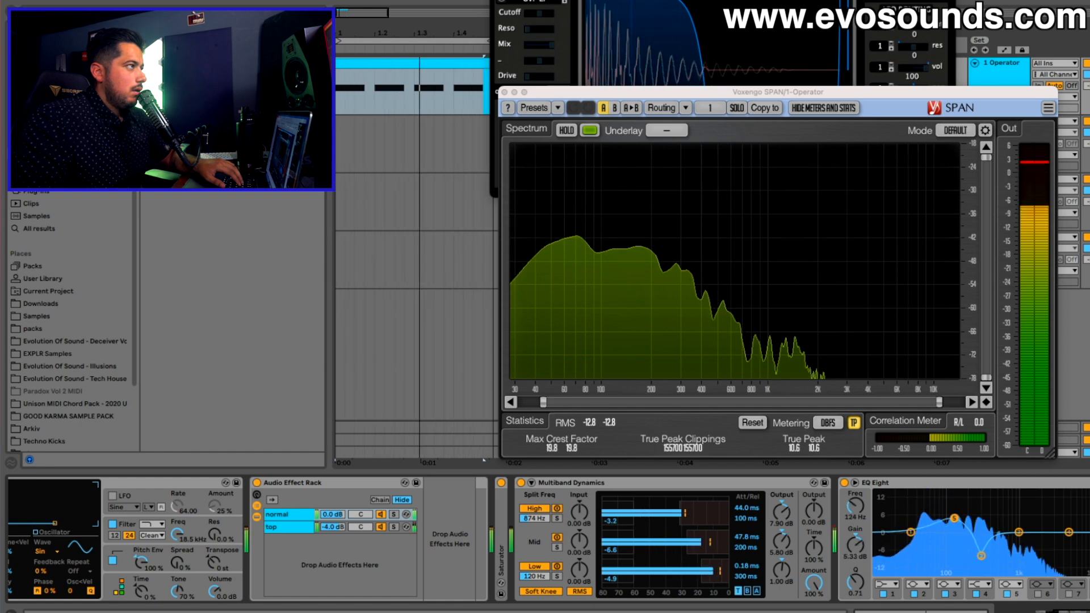
mouse_move(956, 527)
left_mouse_down()
mouse_move(947, 522)
mouse_move(956, 525)
left_mouse_up()
scroll(812, 509, "right", 3)
scroll(811, 510, "right", 2)
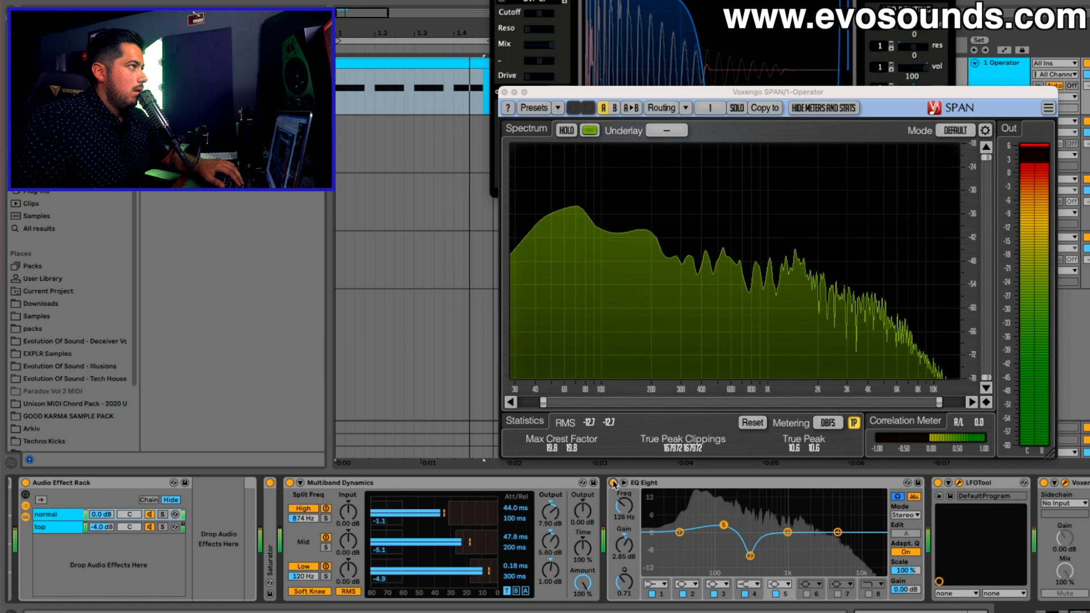
left_click(613, 483)
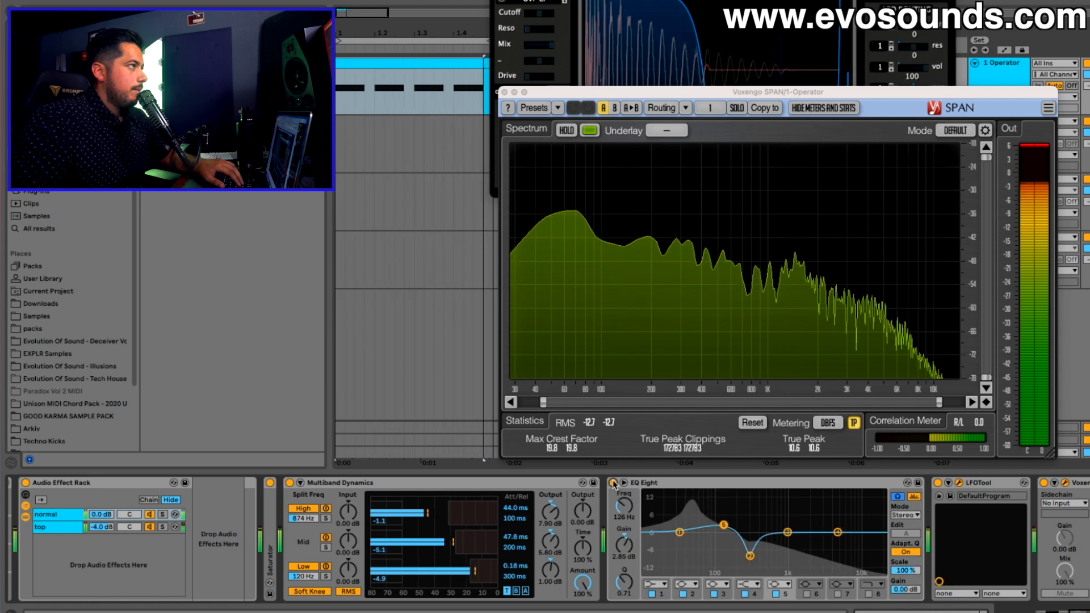
Sweep EQ Eight's band 3 with a boost, cut it to -9.76 dB at 637 Hz with a Q of 1.29, and compare with bypass.
left_click_drag(788, 533, 802, 499)
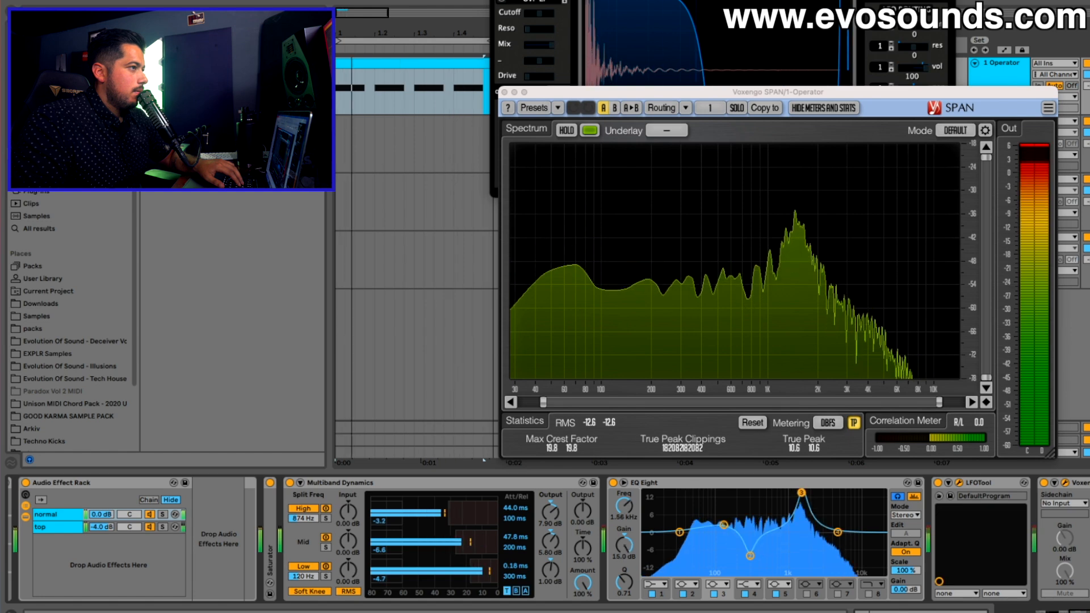
left_click_drag(802, 492, 802, 543)
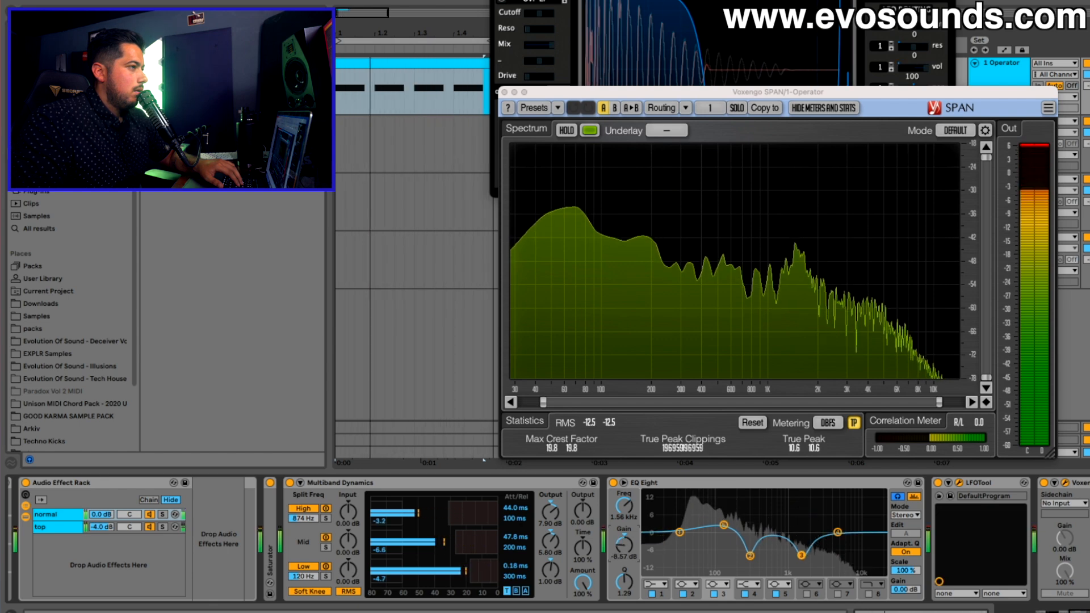
left_click_drag(756, 503, 773, 559)
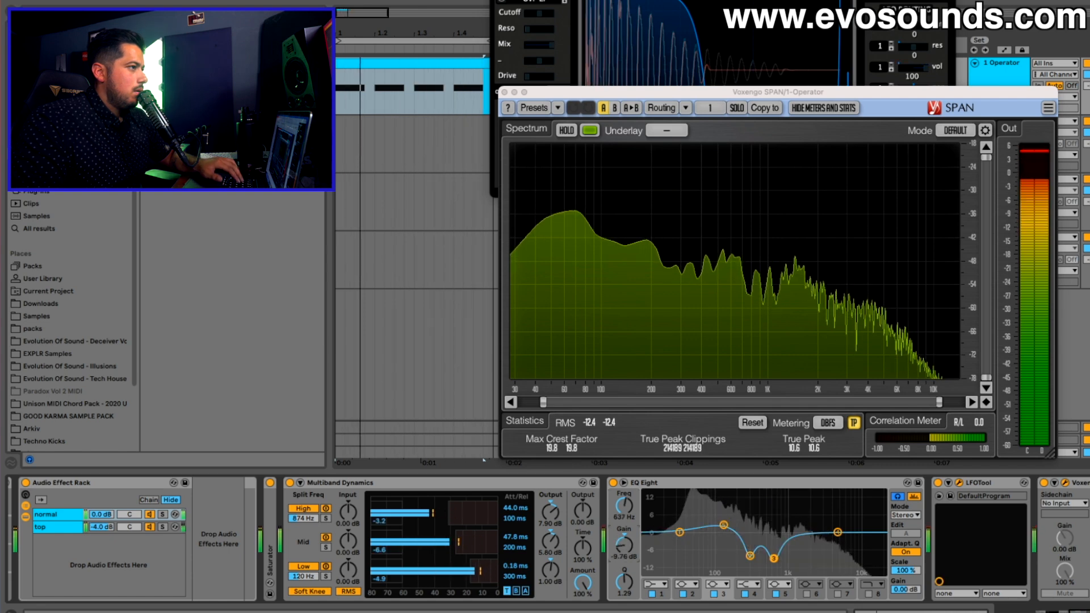
left_click(613, 483)
left_click(614, 483)
scroll(735, 546, "right", 3)
mouse_move(630, 525)
left_mouse_down()
mouse_move(632, 506)
mouse_move(630, 522)
left_mouse_up()
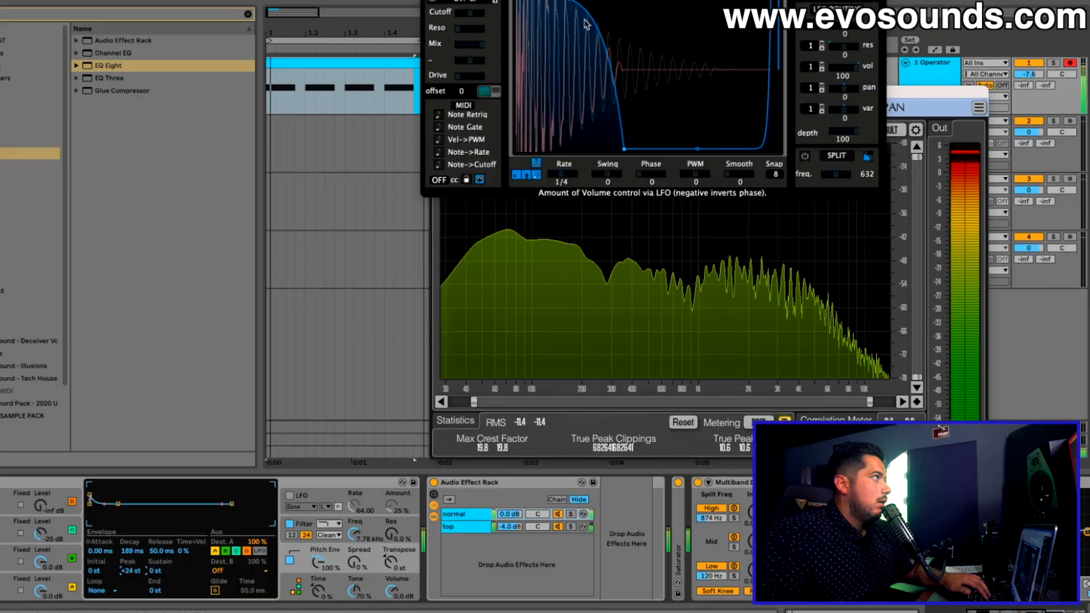
Close the LFOTool and SPAN windows, and switch EQ Eight off and on to compare the sound.
key("space")
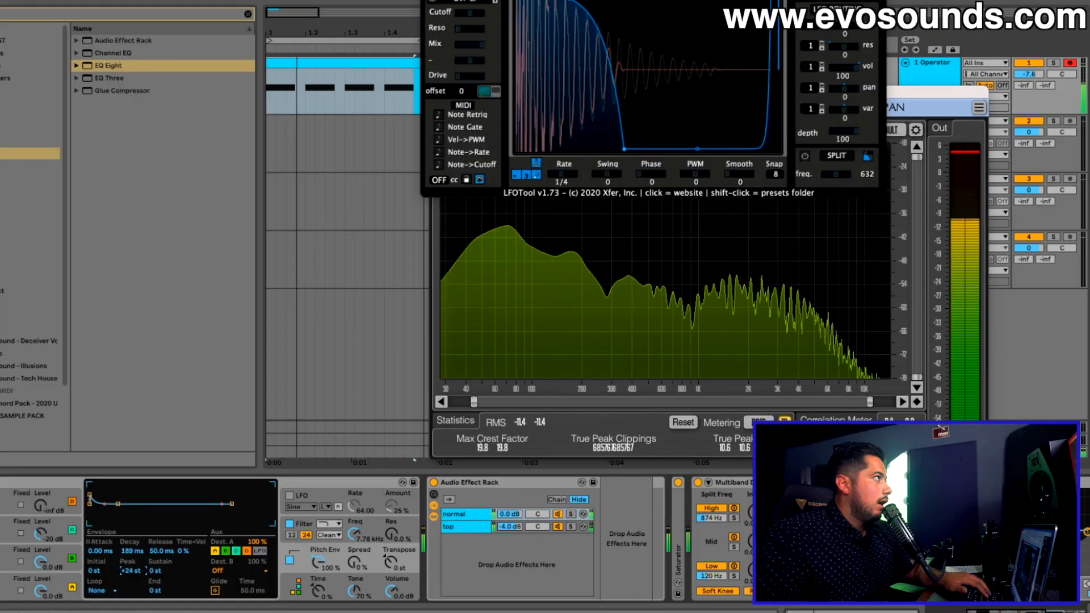
left_click(430, 2)
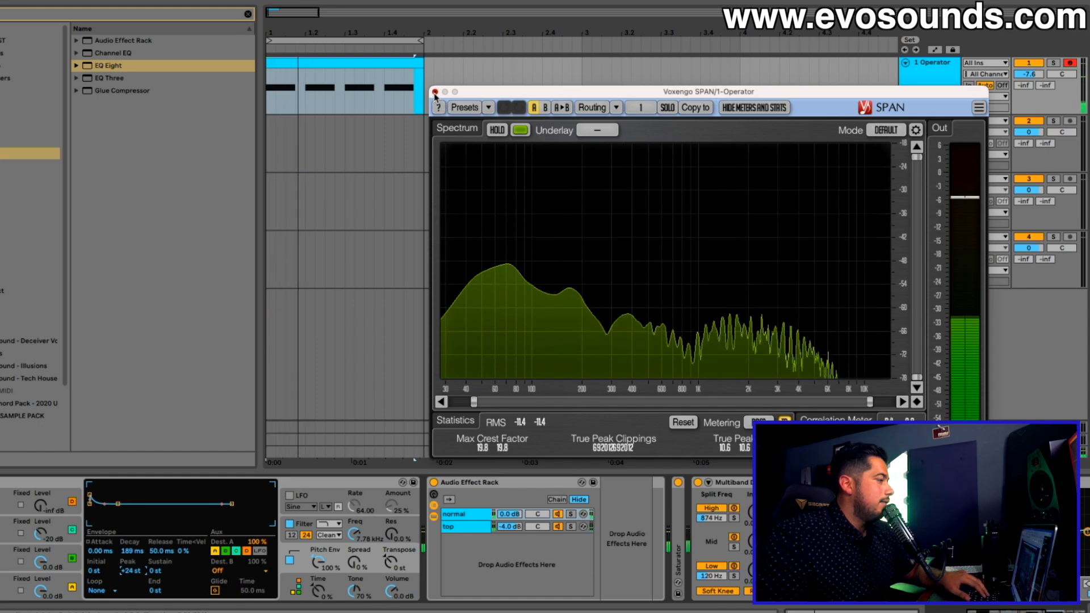
key("super+w")
scroll(601, 561, "right", 10)
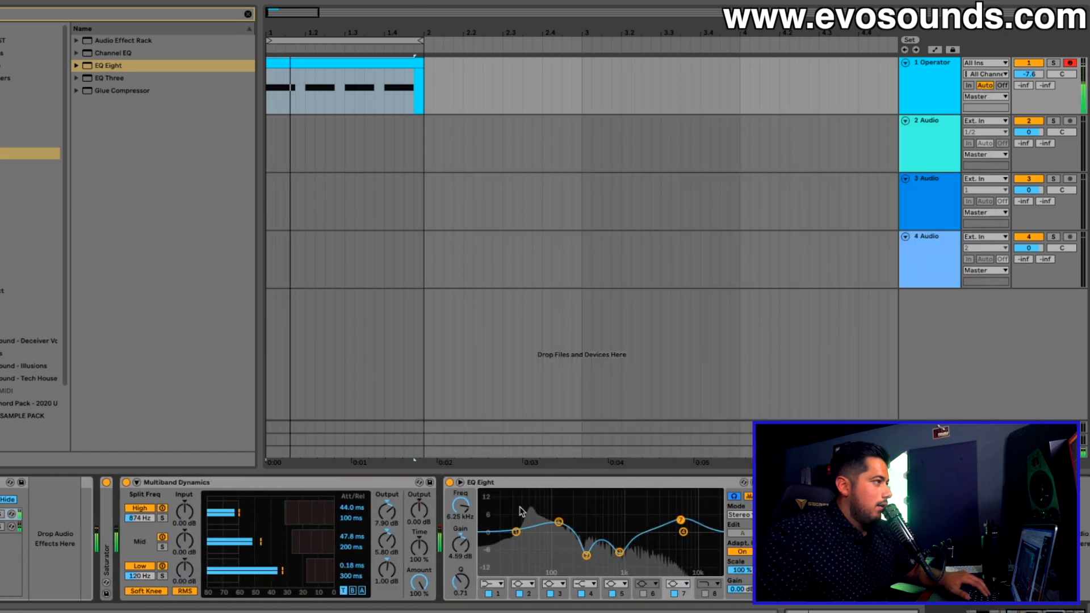
left_click(449, 482)
left_click(449, 483)
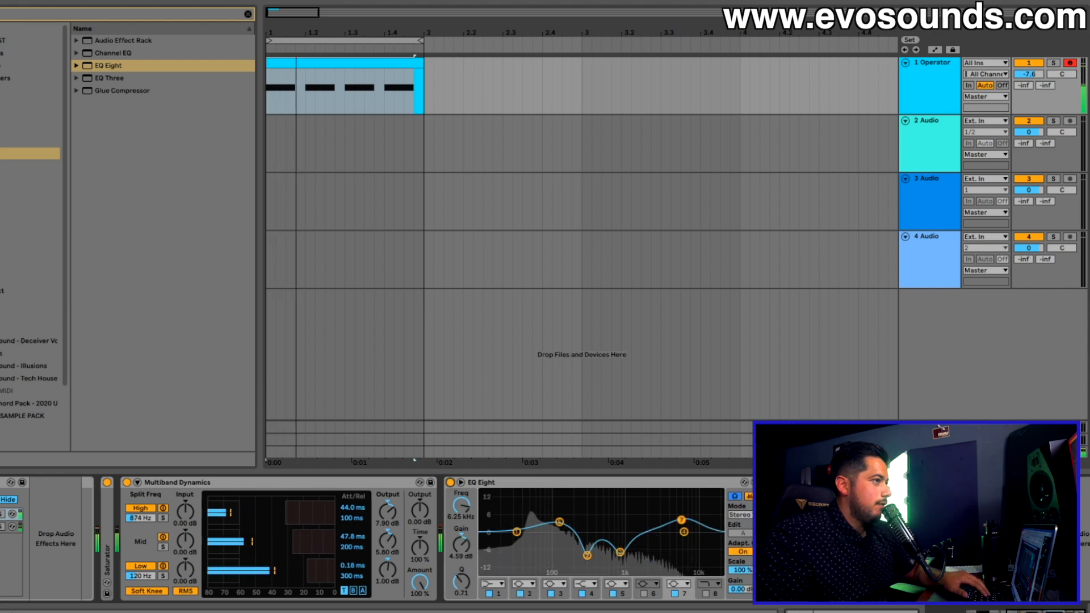
Set the 2 Audio track's input to Resampling and arm it for recording.
left_click(929, 98)
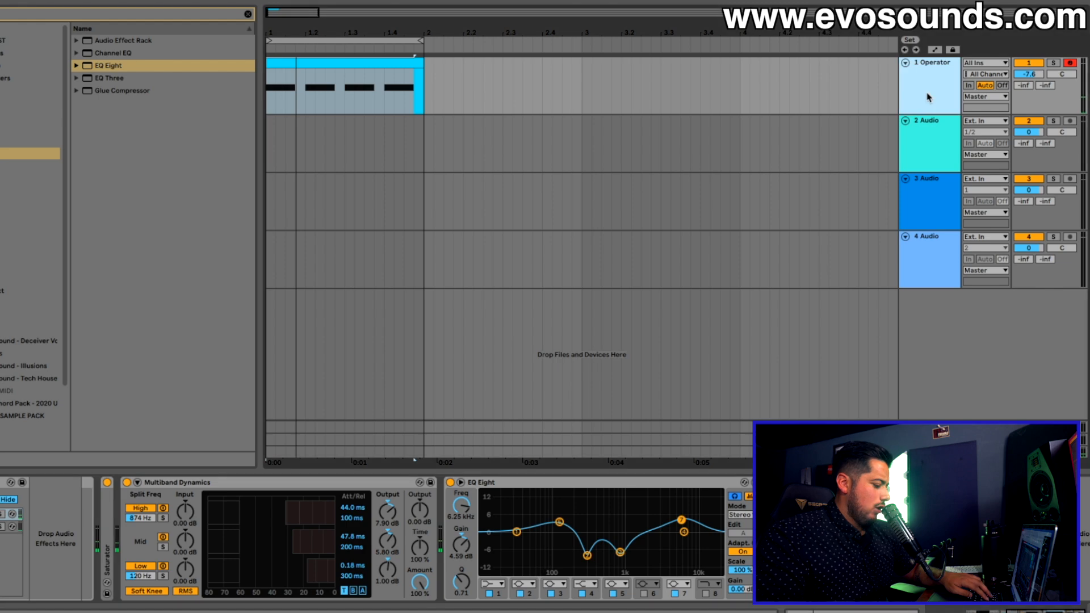
left_click(942, 130)
left_click(991, 121)
left_click(985, 153)
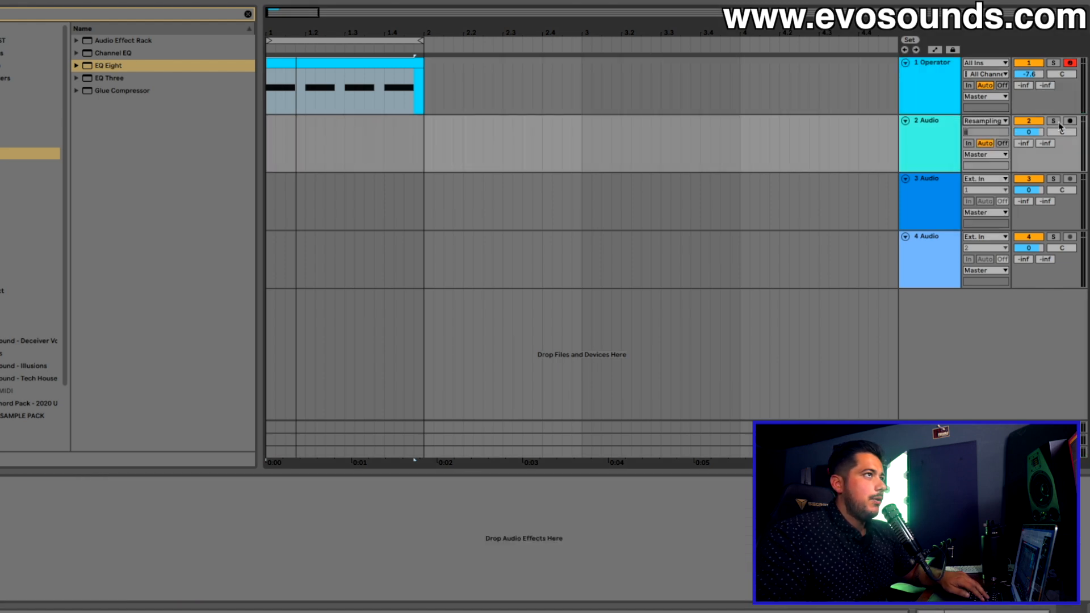
left_click(370, 58)
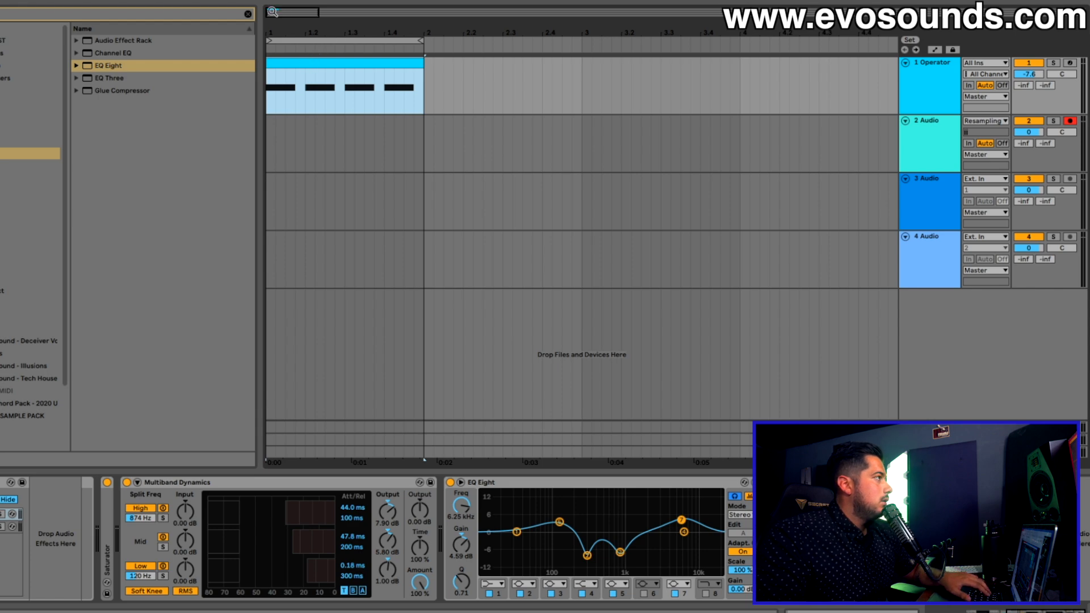
key("F9")
left_click_drag(273, 12, 273, 43)
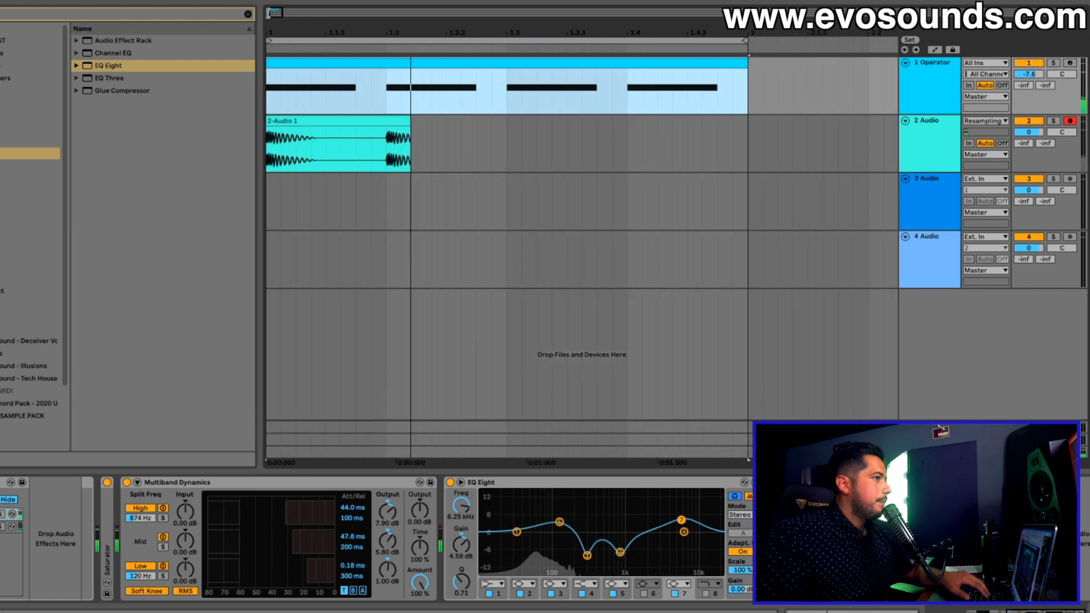
left_click(343, 133)
key("Delete")
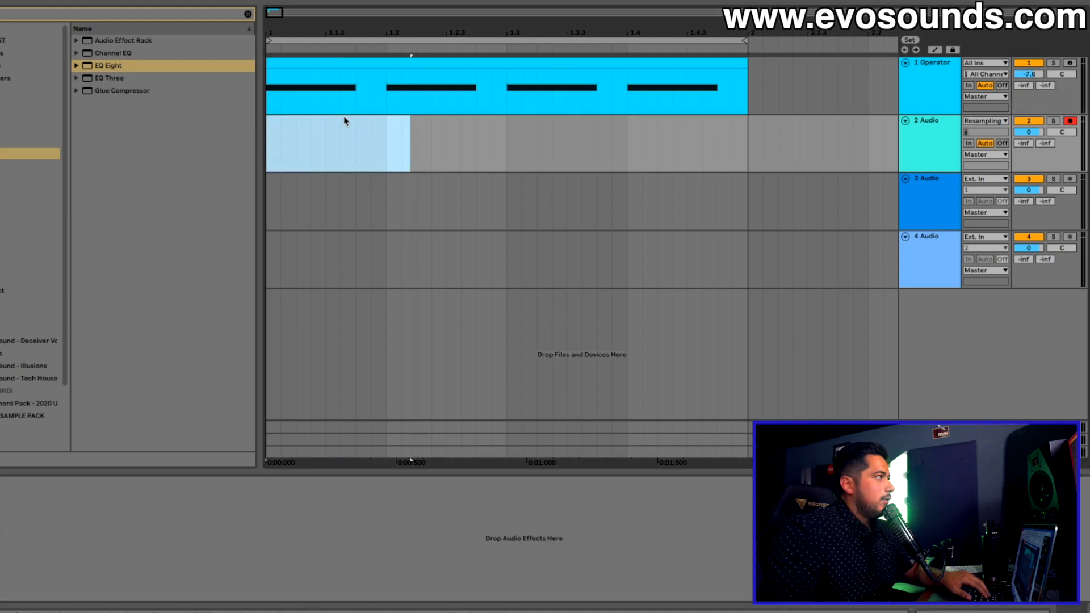
Record the one-bar Operator loop onto the 2 Audio track by resampling.
left_click(314, 39)
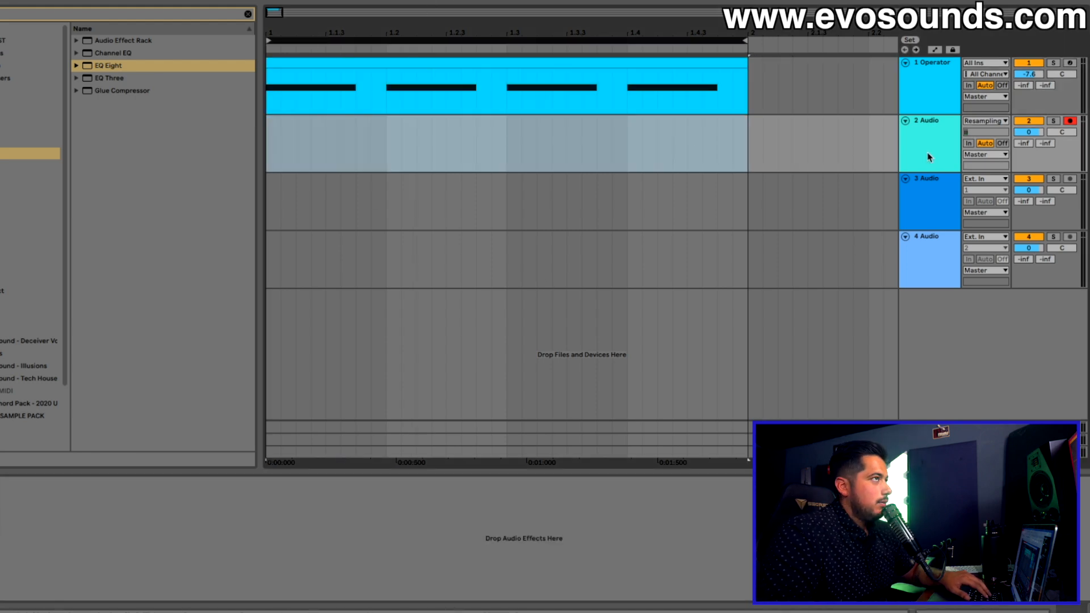
key("F9")
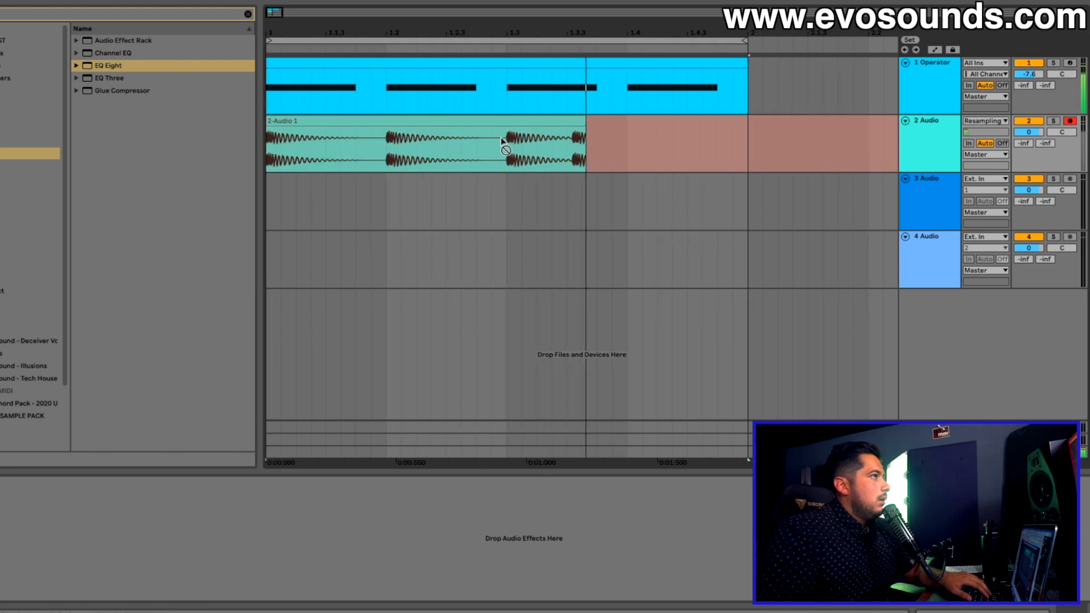
key("space")
left_click(637, 137)
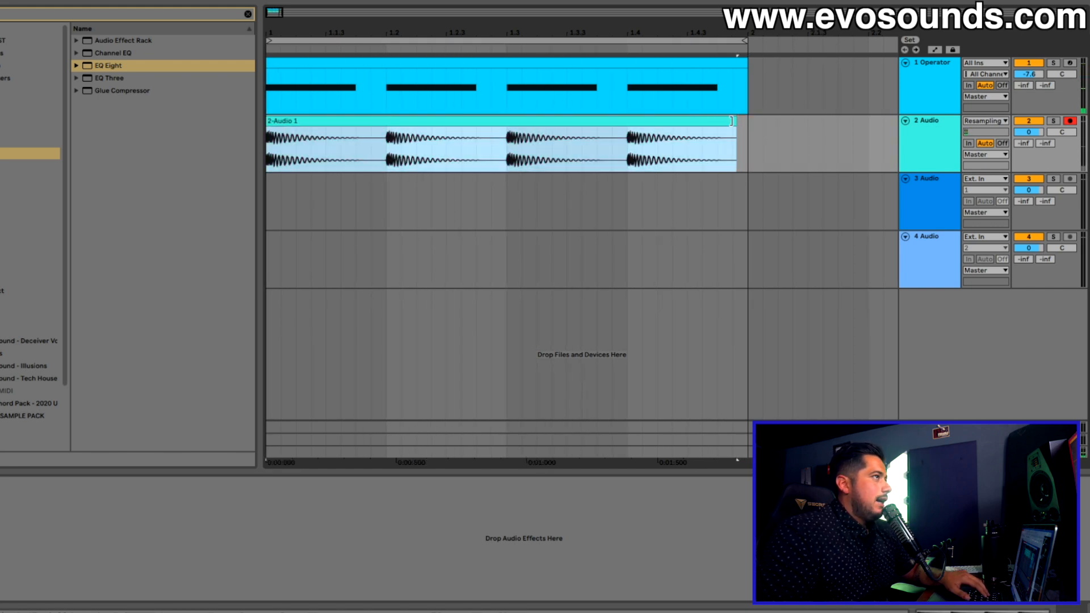
Trim the recorded clip to its first hit, shorten its tail, and give it a fade-out.
left_click_drag(727, 121, 385, 122)
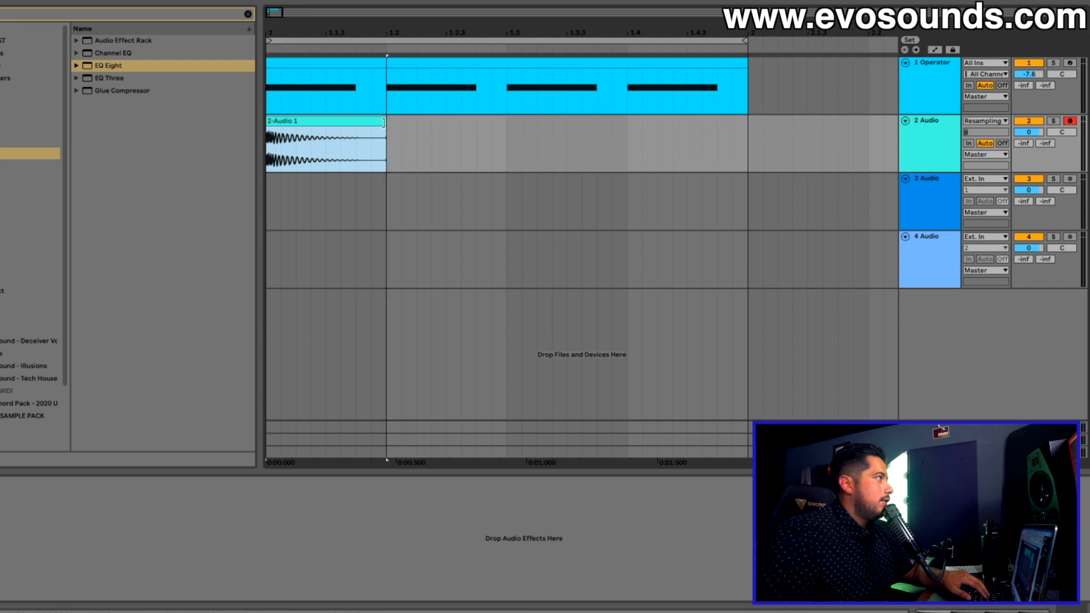
left_click_drag(274, 15, 270, 91)
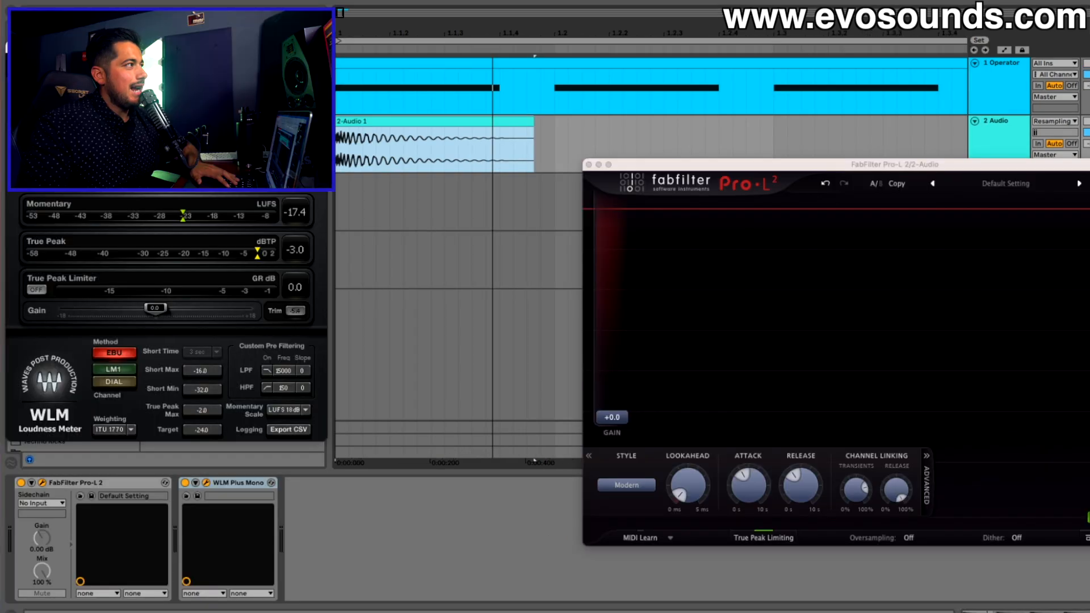
left_click_drag(528, 121, 426, 128)
left_click(419, 118)
Play the trimmed hit and check its loudness and peaks in WLM and Pro-L 2.
key("space")
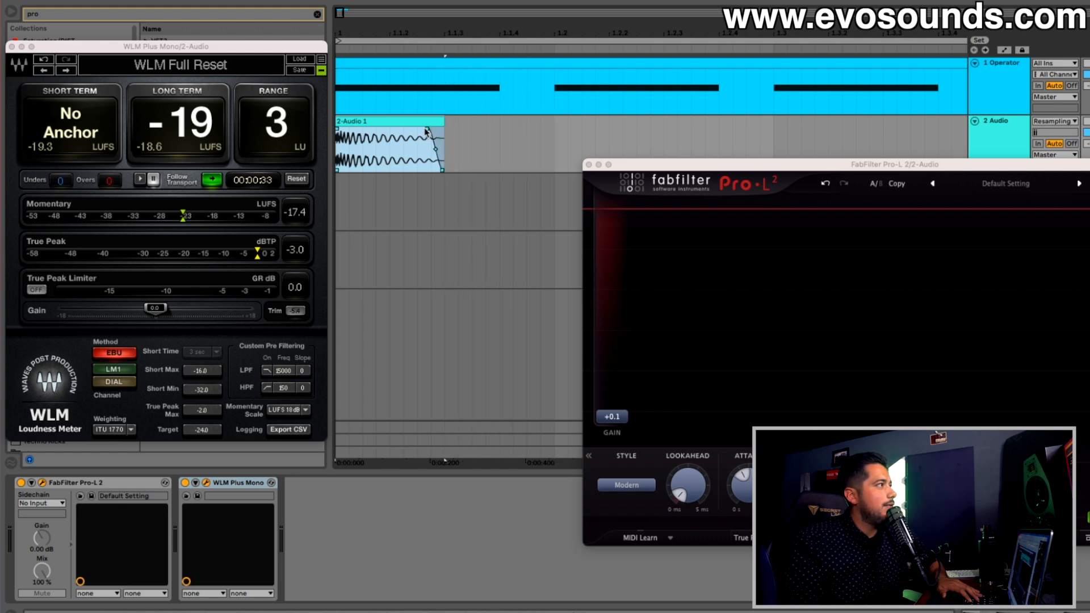
key("space")
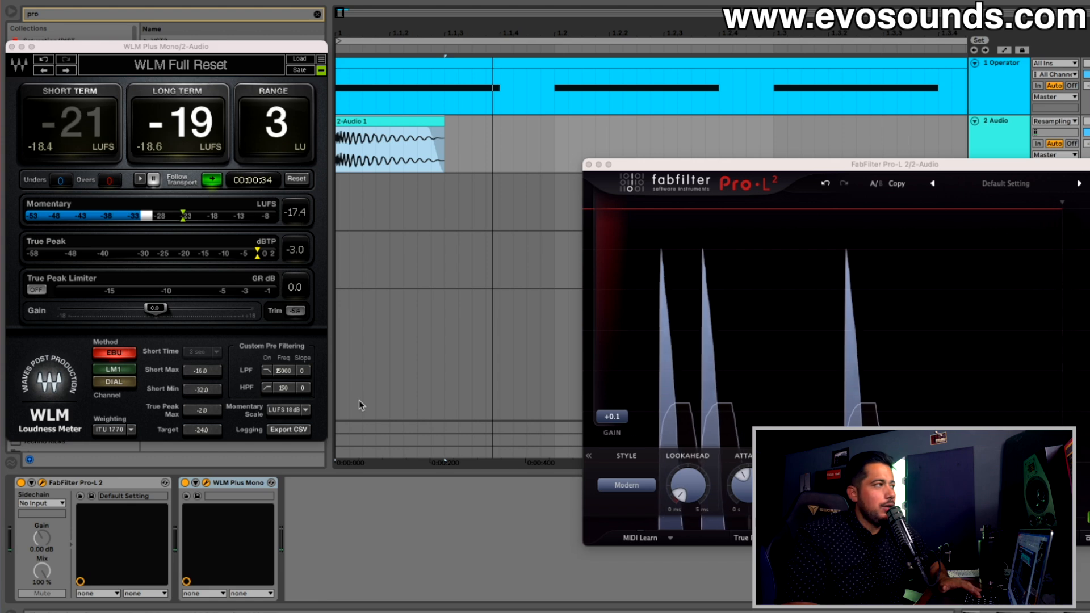
key("space")
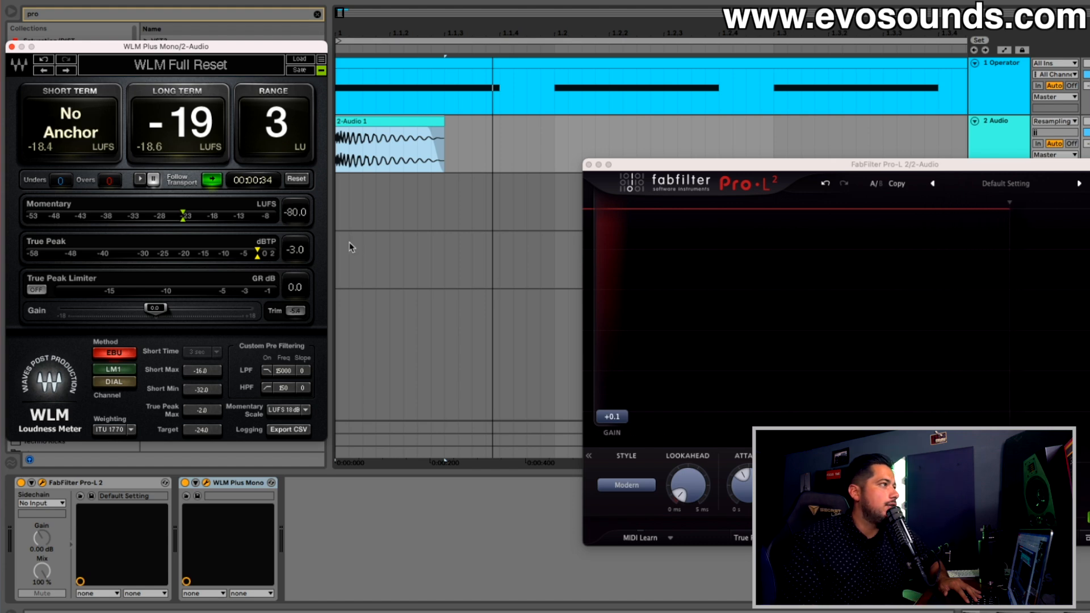
Raise the Pro-L 2 gain to +8.3 dB and on to +12.2 dB during playback, checking momentary loudness in WLM.
left_click_drag(624, 425, 623, 368)
key("space")
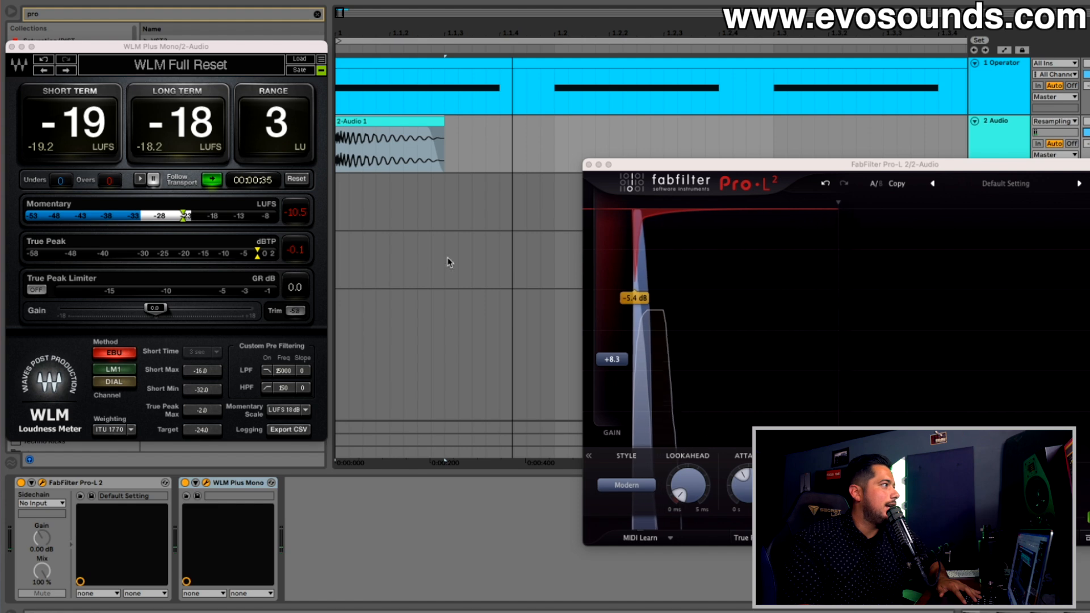
left_click(306, 217)
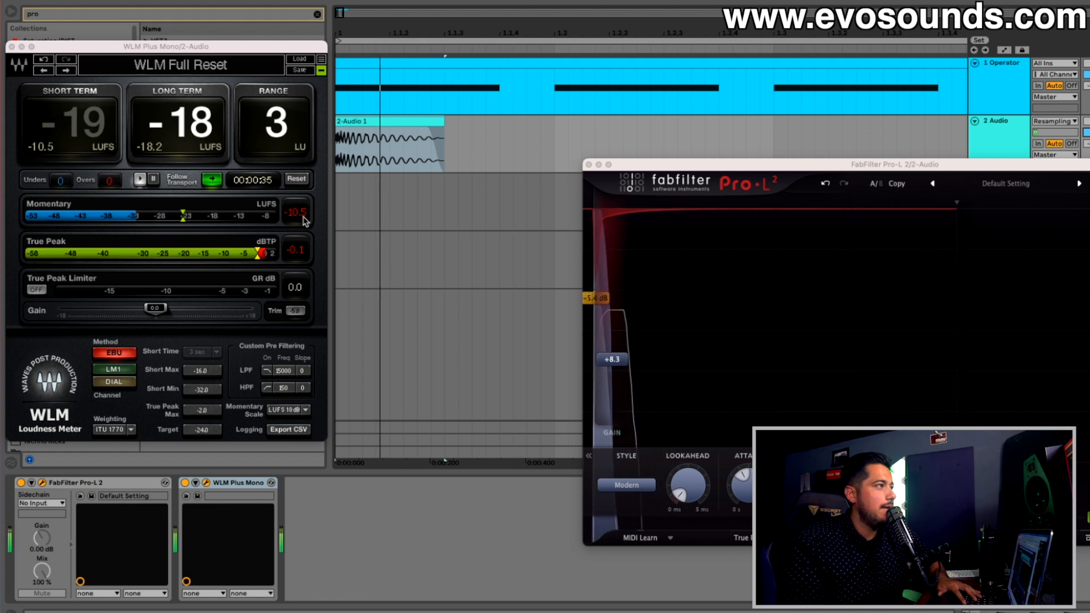
left_click_drag(614, 360, 620, 332)
Audition the Pro-L 2 mixing preset Drum Bus - Punchy Limiting 1, and load Drum Bus - Squeeze instead.
left_click(1006, 183)
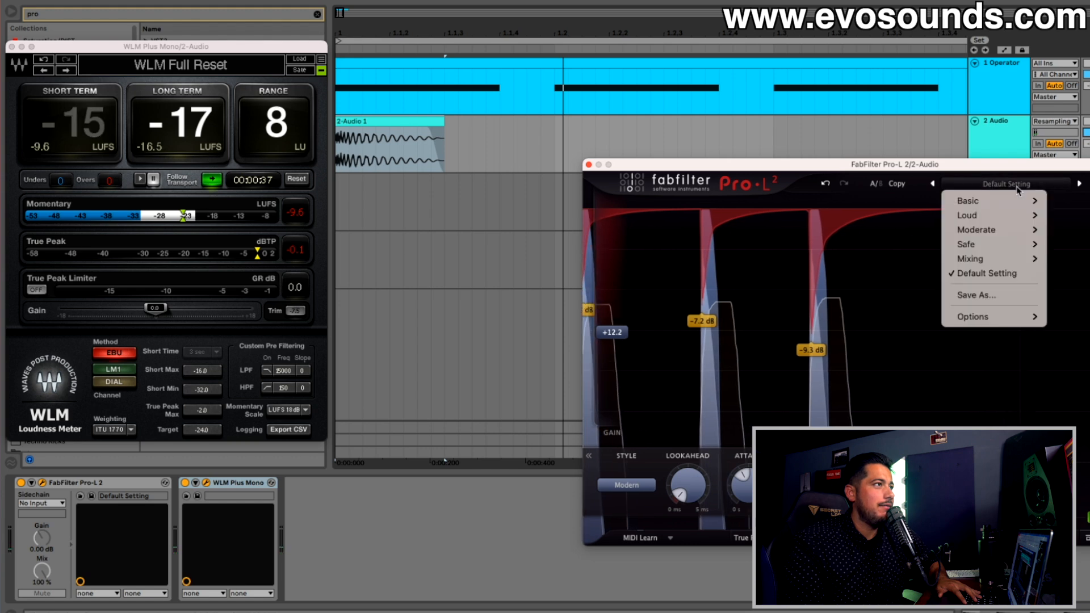
mouse_move(1004, 260)
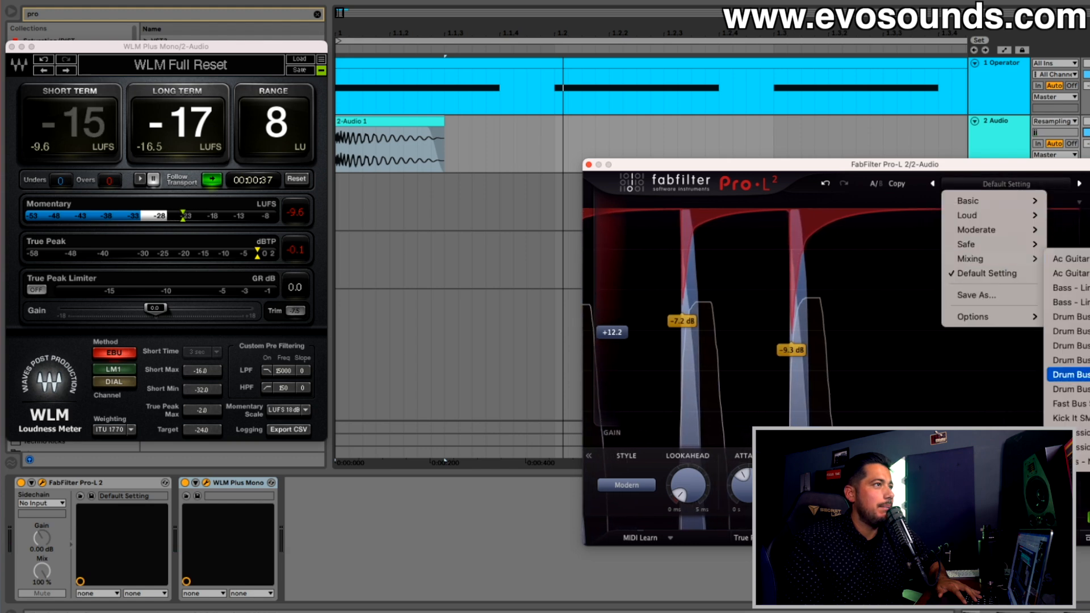
left_click(1062, 364)
left_click(1007, 184)
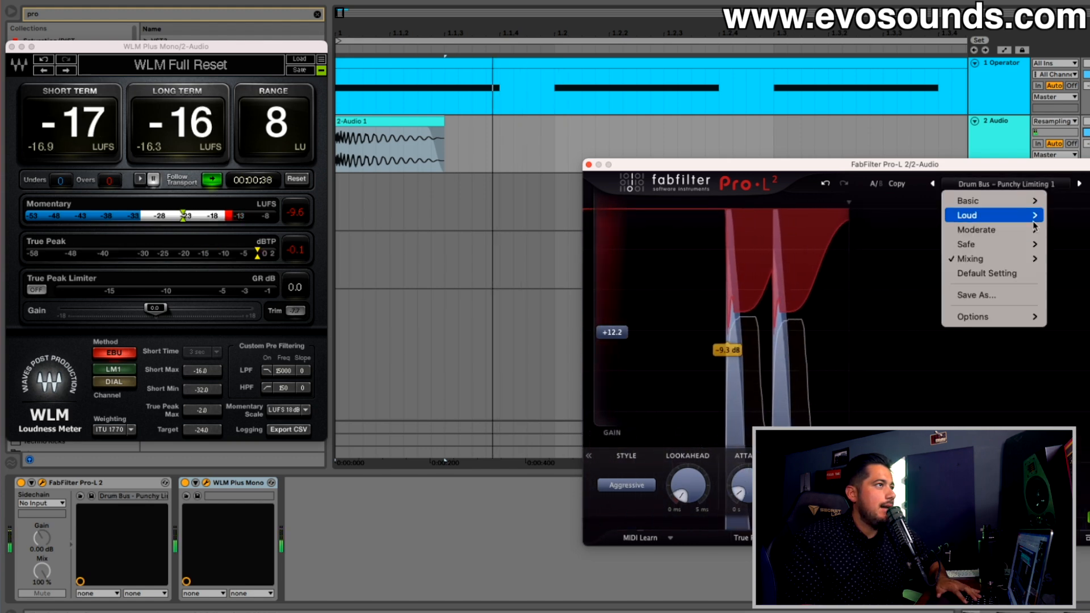
mouse_move(1032, 259)
left_click(1079, 379)
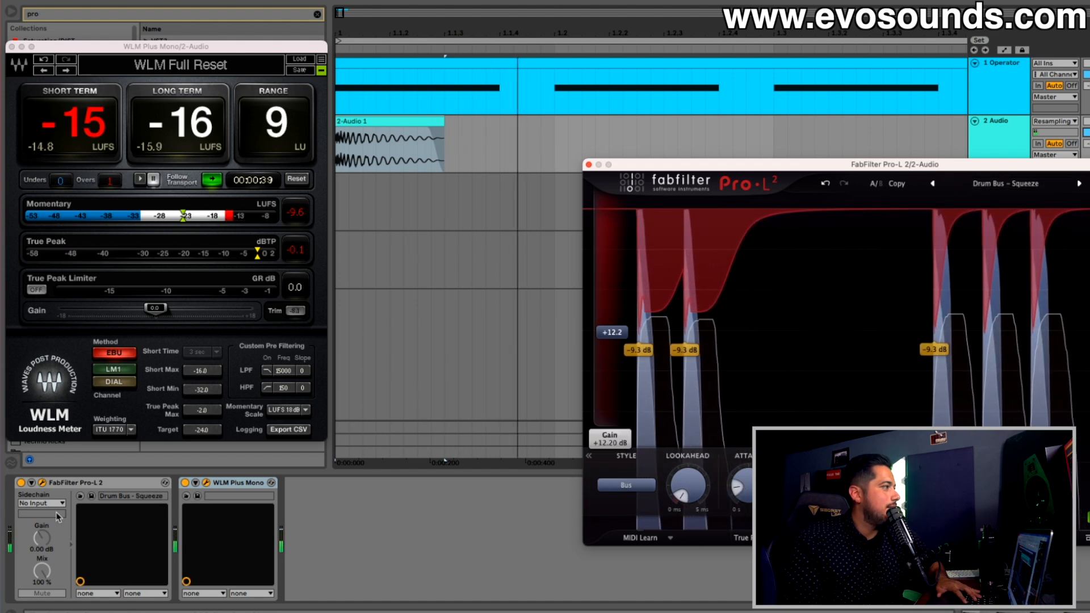
Close the WLM and Pro-L 2 windows, search the plug-ins for "tape", and insert Ozone 9 Vintage Tape before Pro-L 2.
left_click(12, 46)
left_click(317, 14)
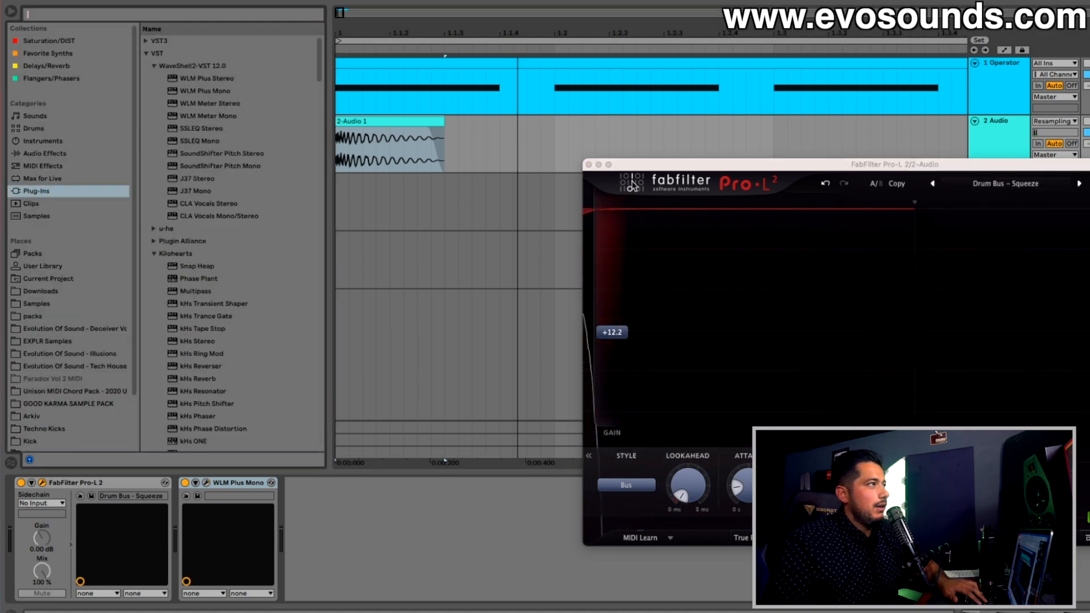
left_click(587, 165)
left_click(225, 14)
type("t")
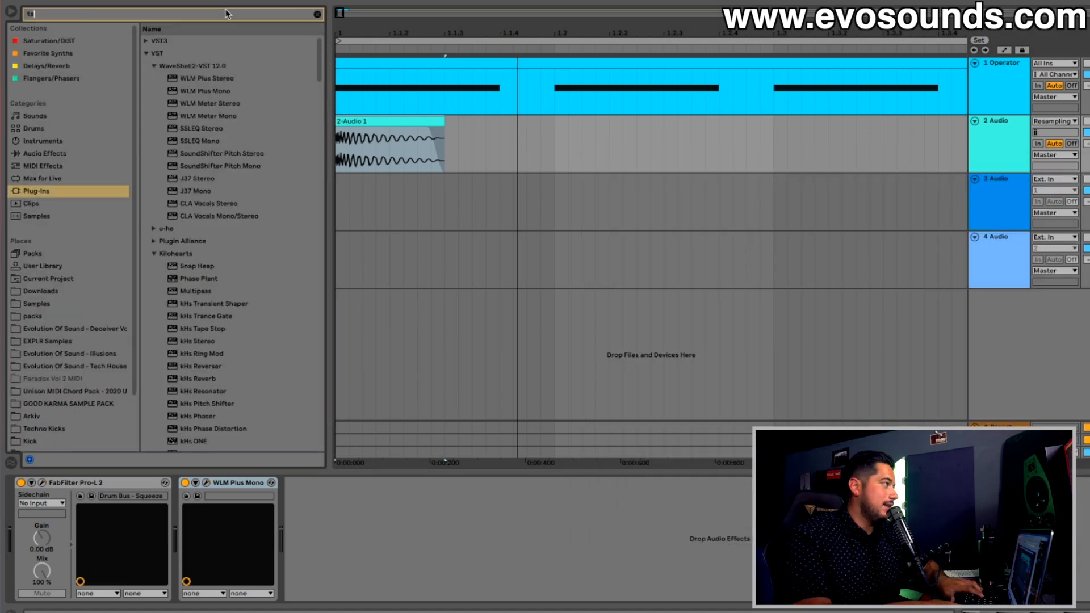
type("ape")
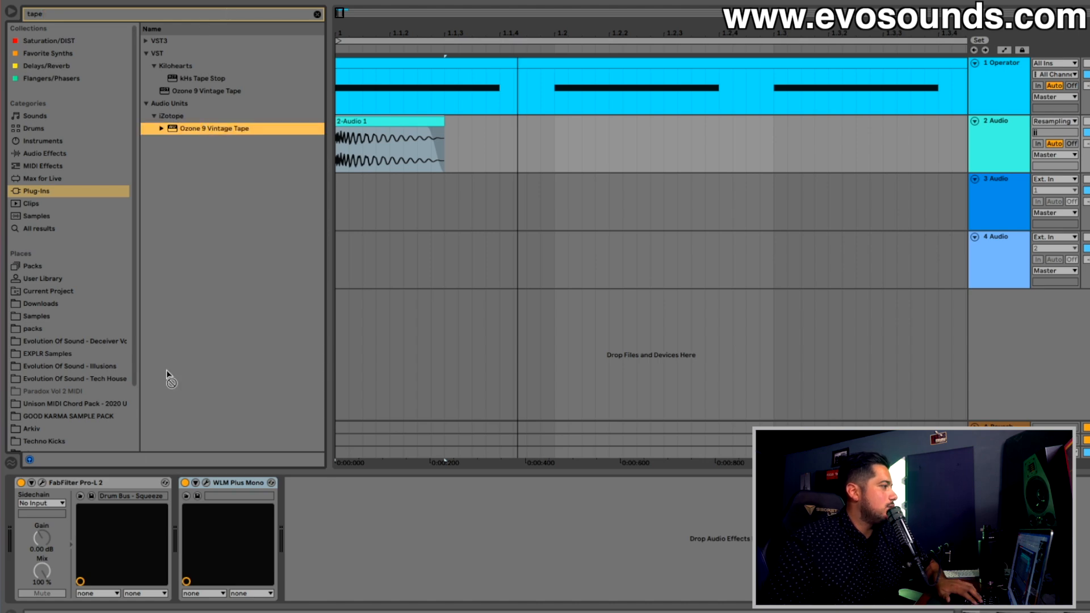
left_click_drag(179, 335, 61, 531)
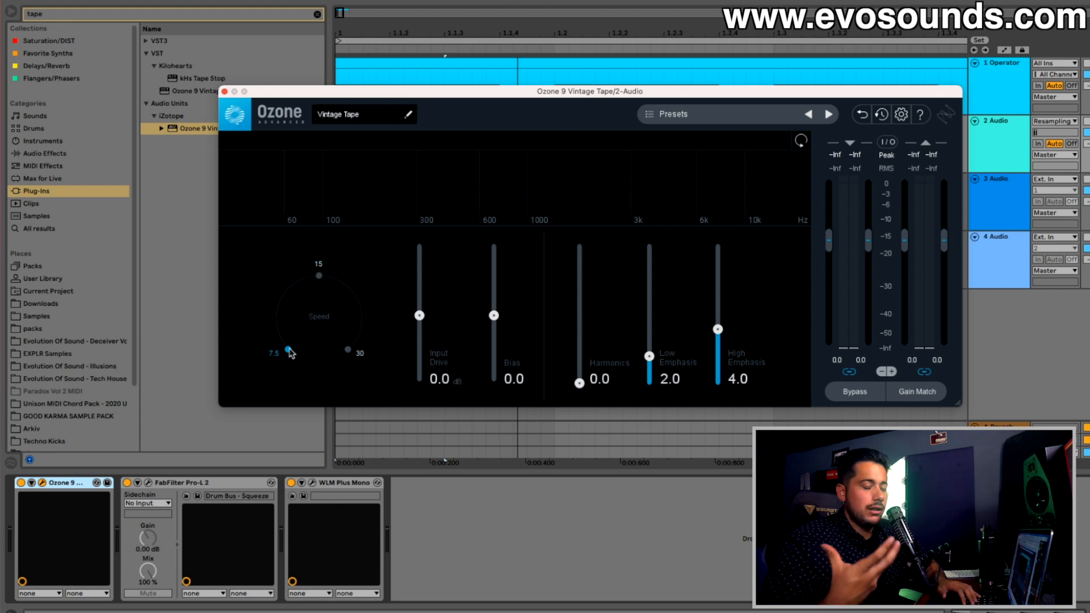
Load the Vintage Tape preset Increased Warmth and compare the playing hit with the plug-in bypassed and active.
key("space")
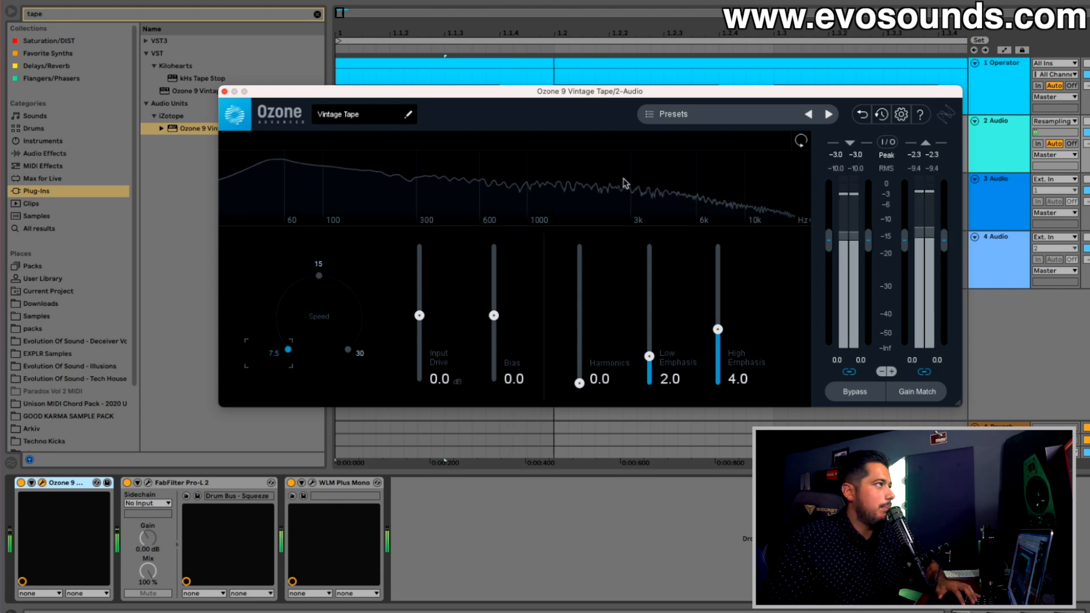
left_click(688, 116)
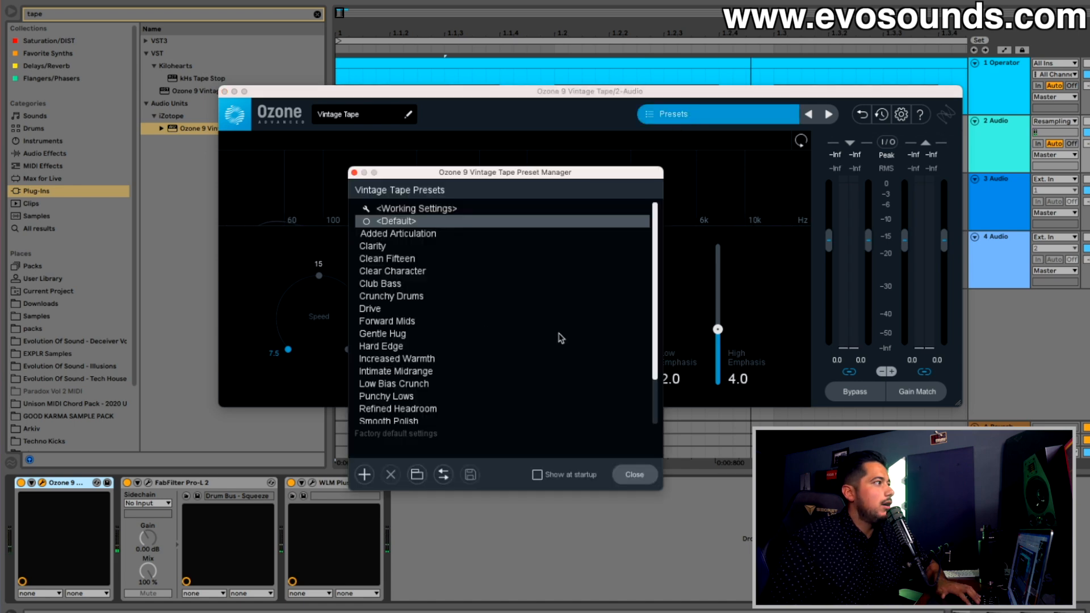
double_click(430, 359)
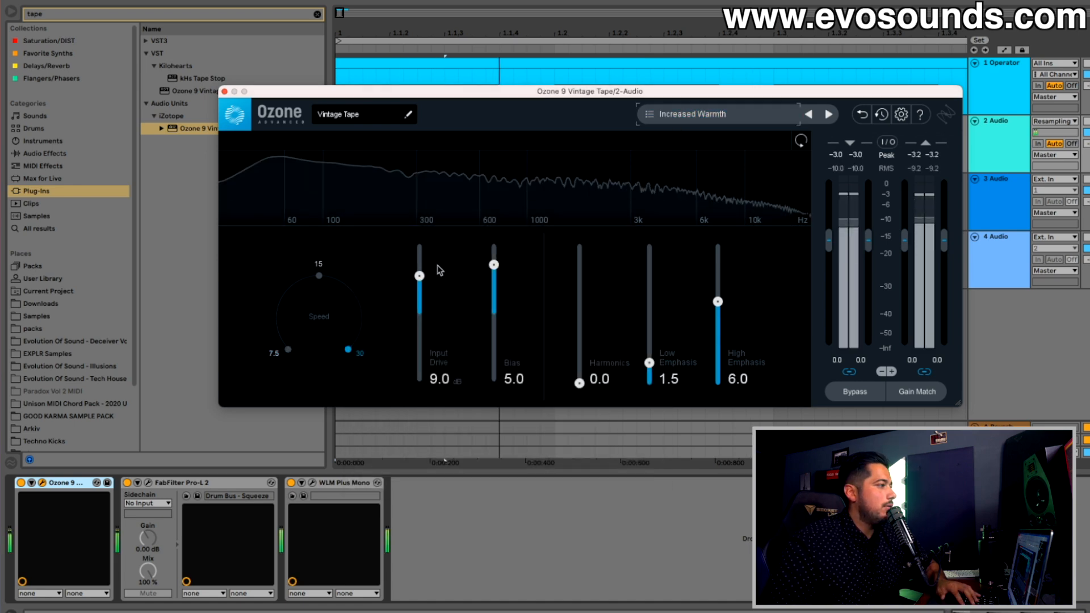
left_click(21, 483)
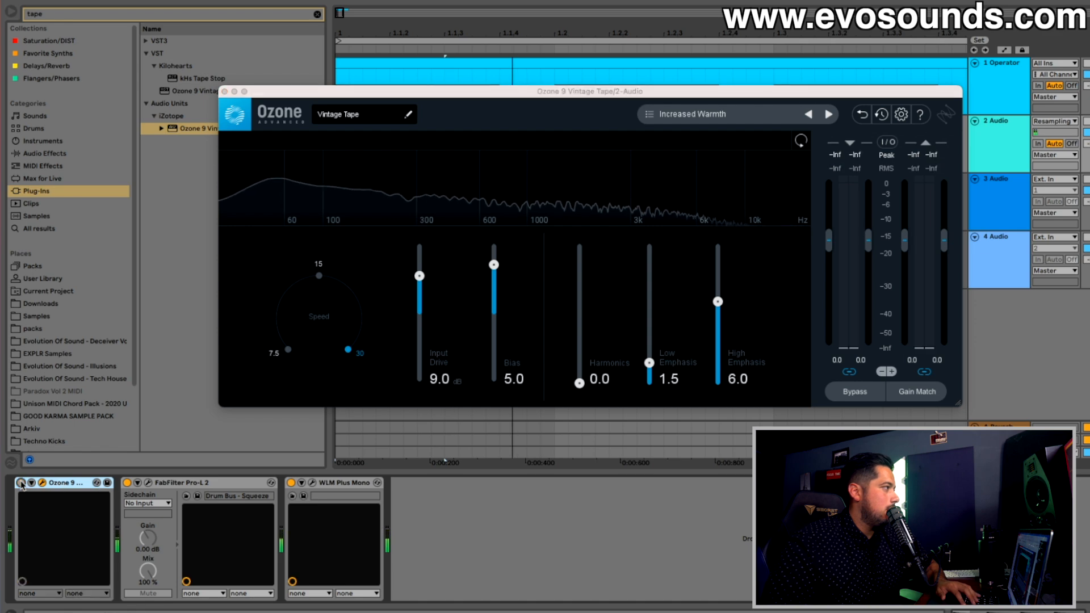
left_click(21, 483)
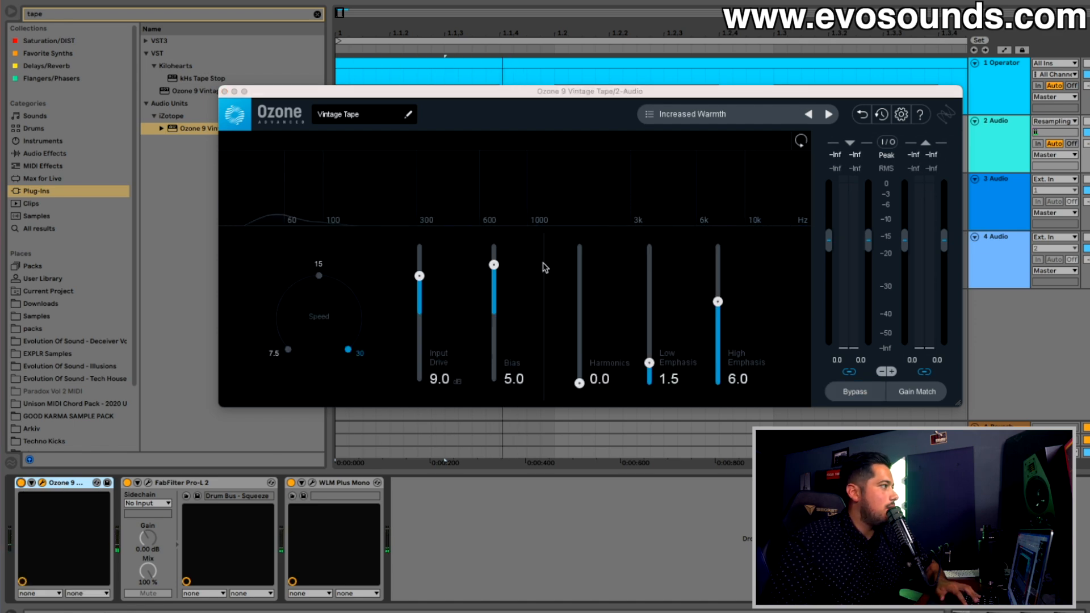
Set the Vintage Tape speed to 7.5, compare it bypassed and active, and close the plug-in window.
left_click(289, 350)
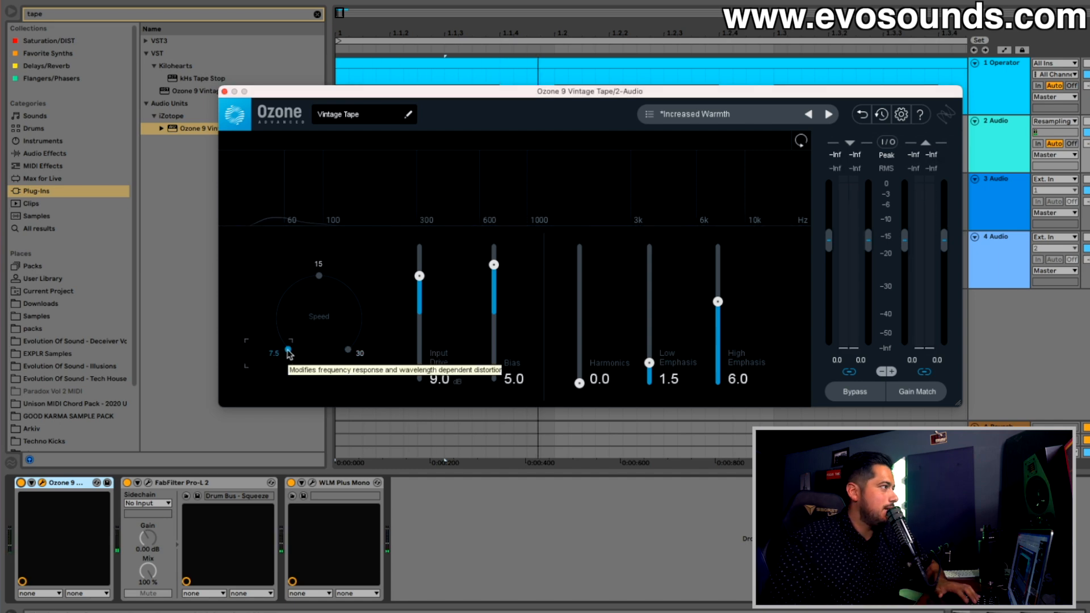
left_click(21, 483)
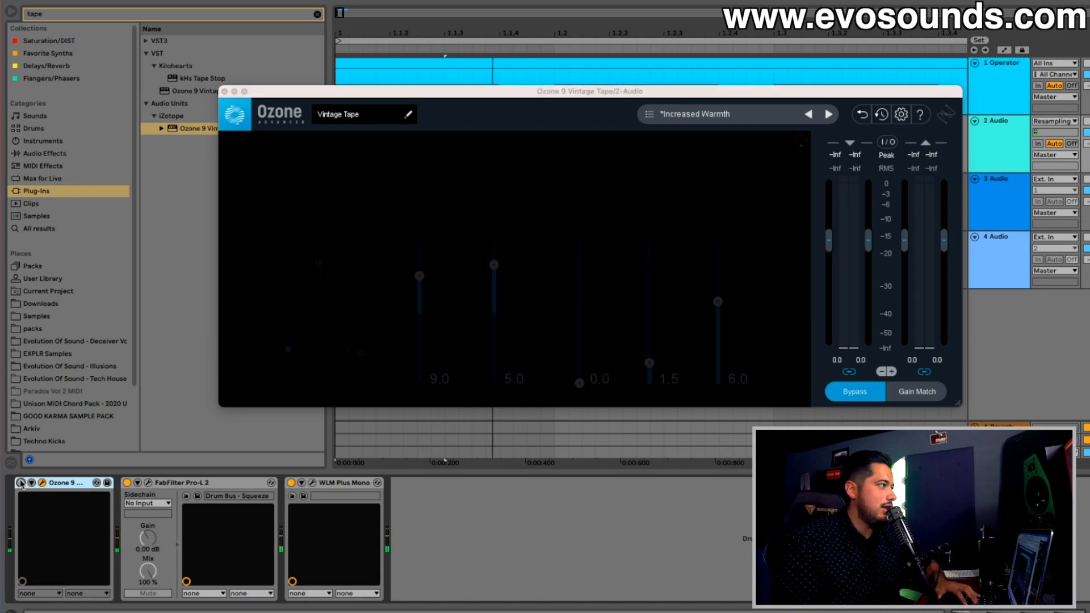
left_click(21, 483)
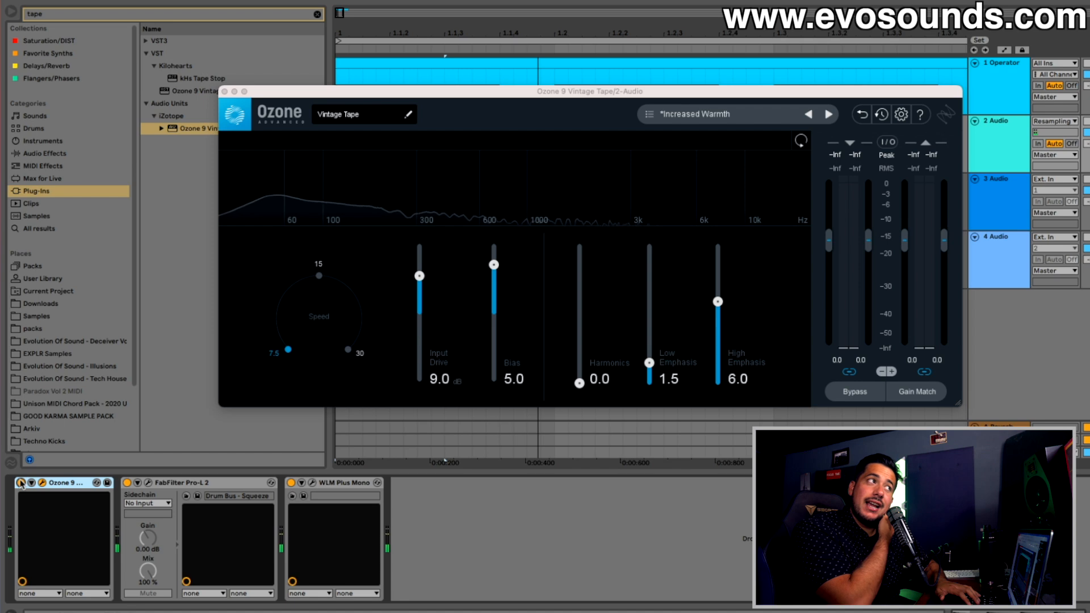
left_click(225, 91)
Search the plug-ins for "tran", insert kHs Transient Shaper between Pro-L 2 and WLM Plus, and set Attack to 27% with Clip enabled.
left_click(1002, 156)
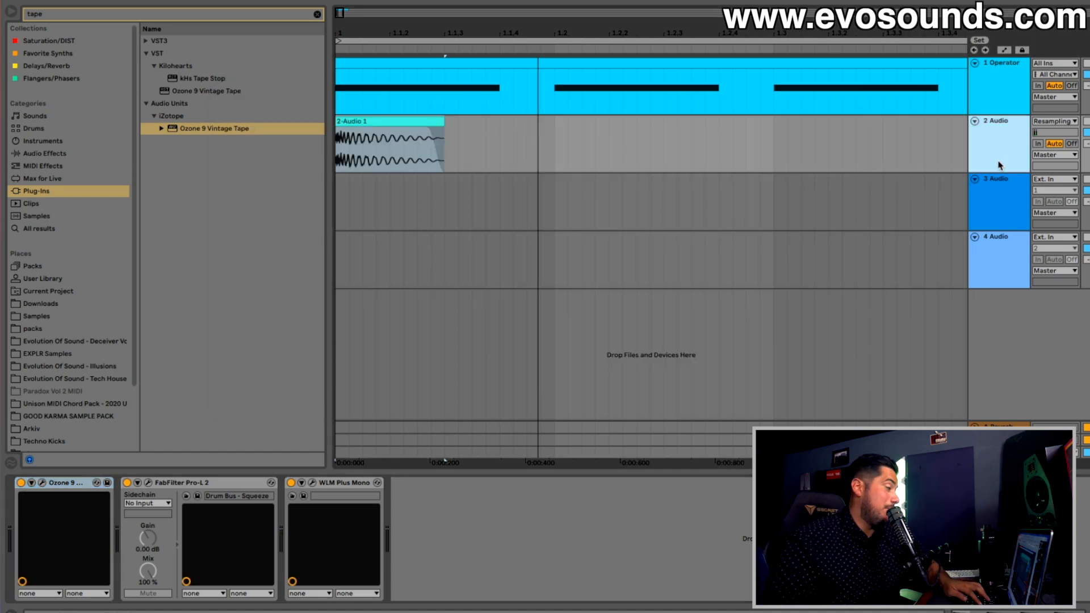
left_click(316, 14)
type("tras")
left_click(54, 166)
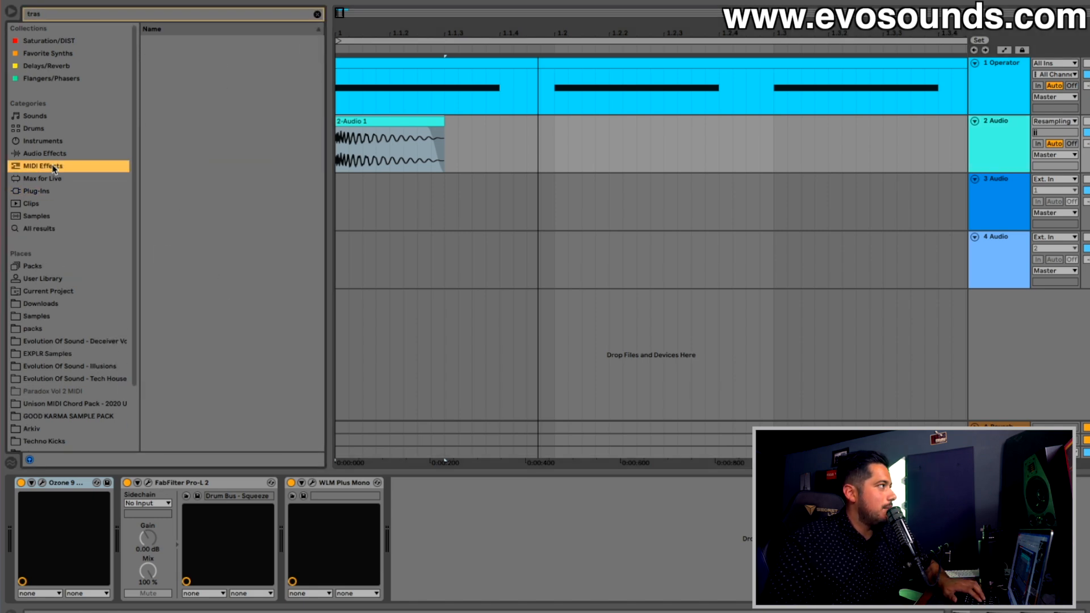
left_click(52, 156)
left_click(55, 192)
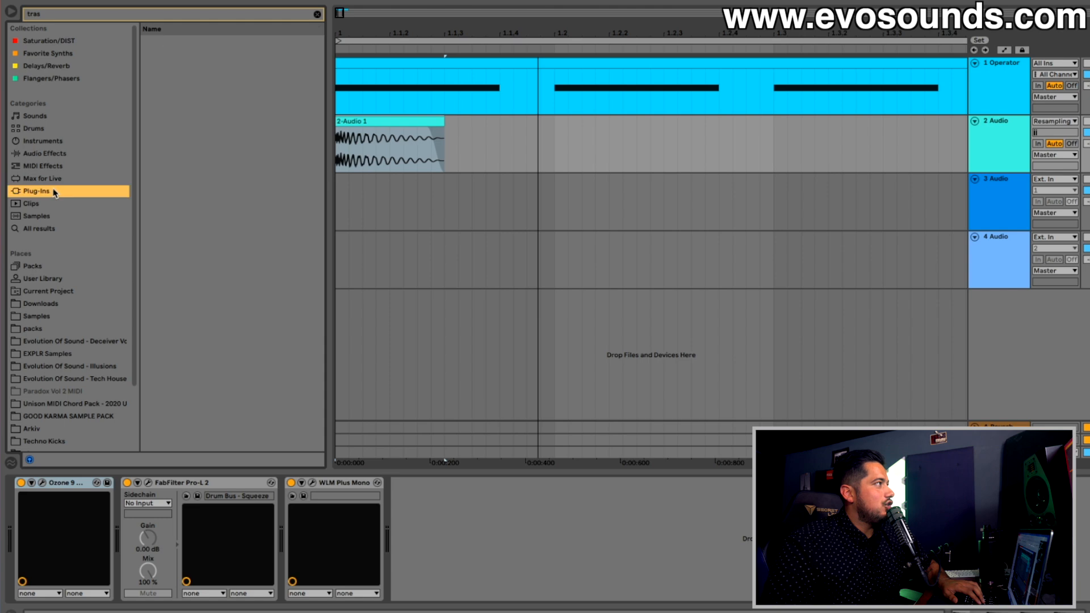
left_click(317, 14)
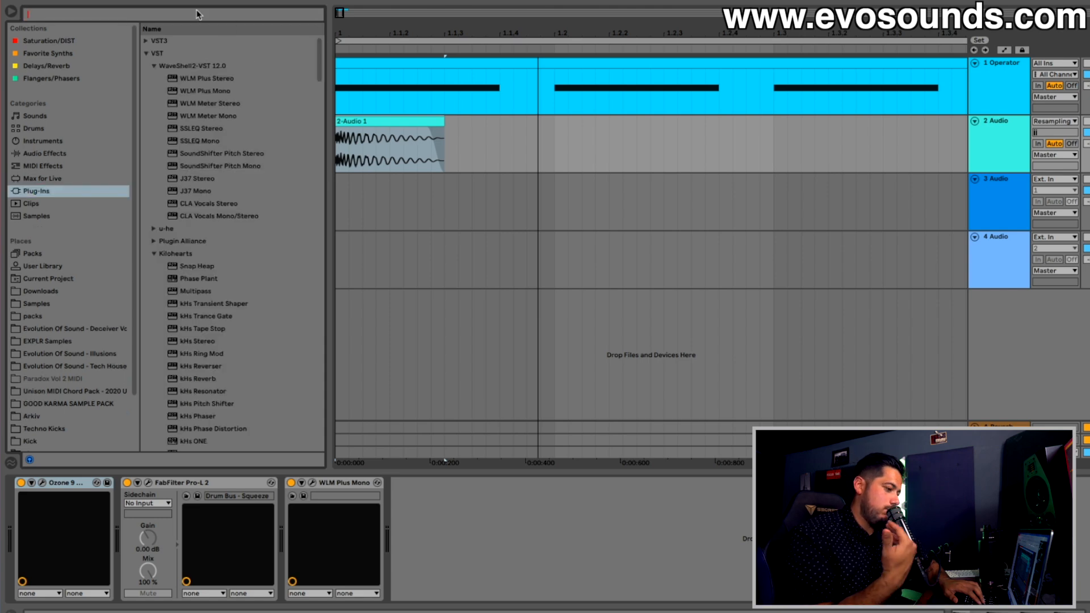
type("tran")
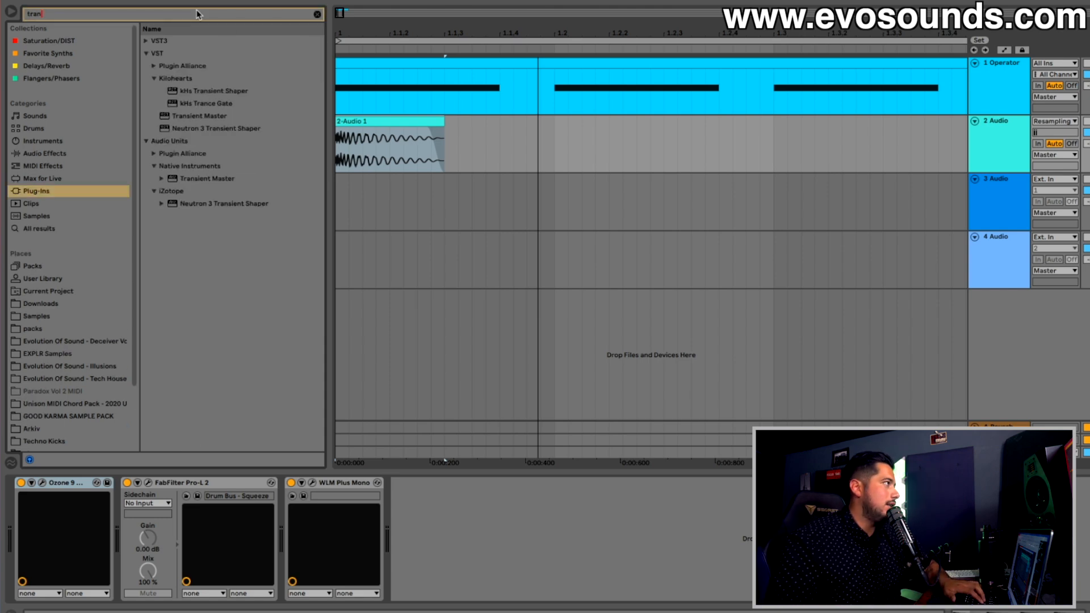
left_click_drag(205, 91, 302, 538)
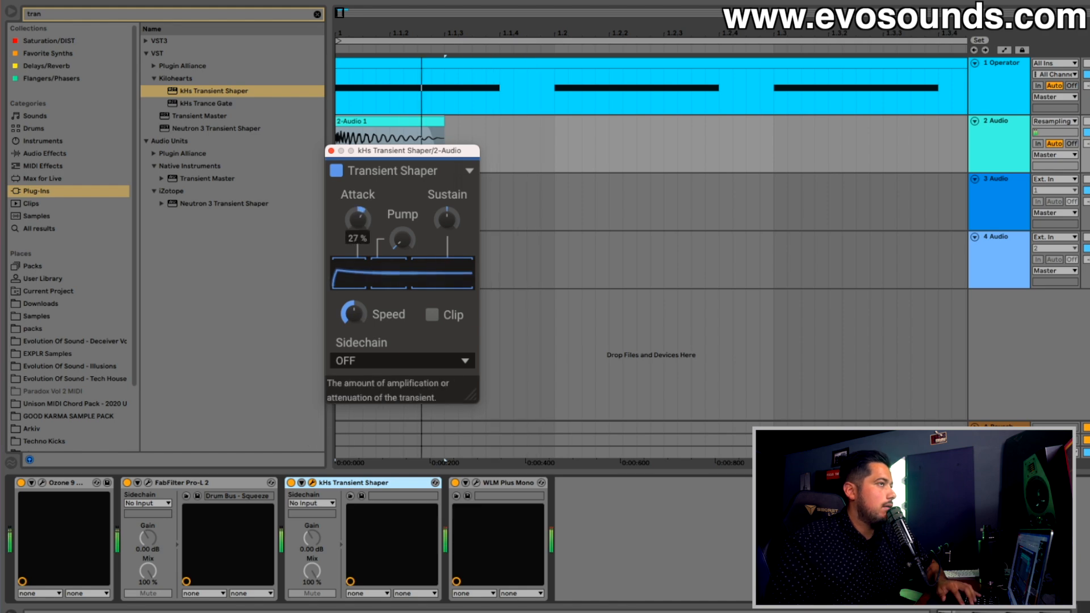
left_click(433, 315)
Lower the 2 Audio track's volume to -6.0 dB in the mixer and raise its reverb send A.
key("Tab")
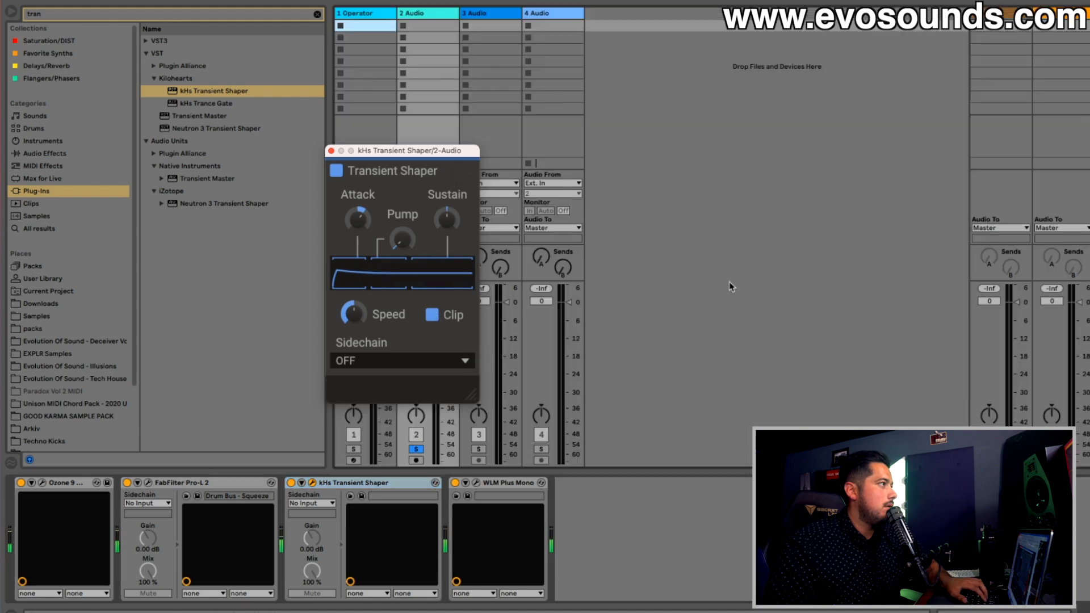
left_click_drag(396, 171, 657, 184)
left_click_drag(444, 311, 444, 320)
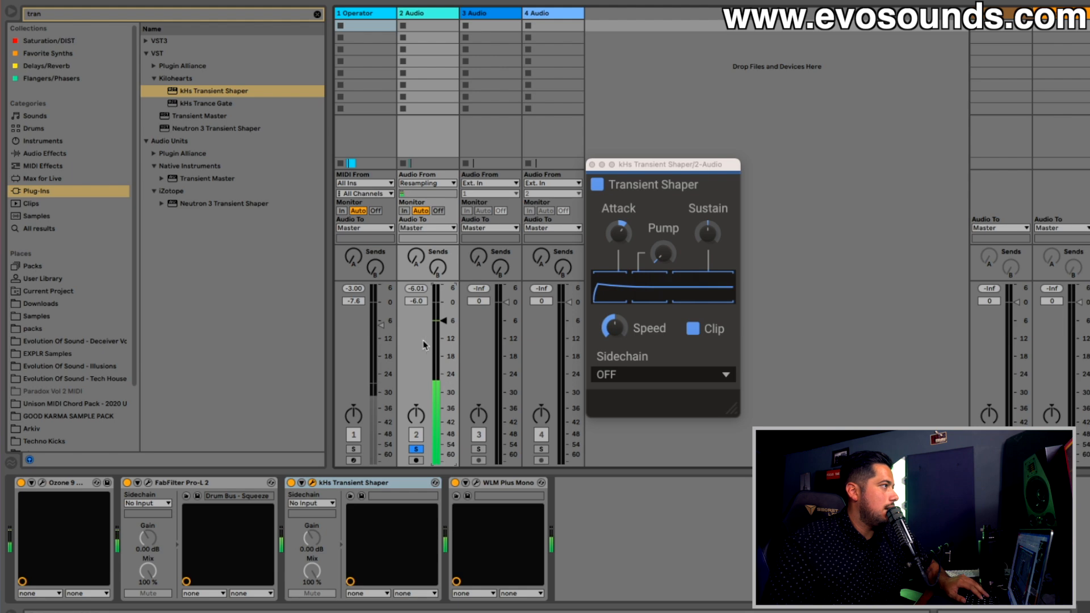
left_click_drag(422, 263, 422, 244)
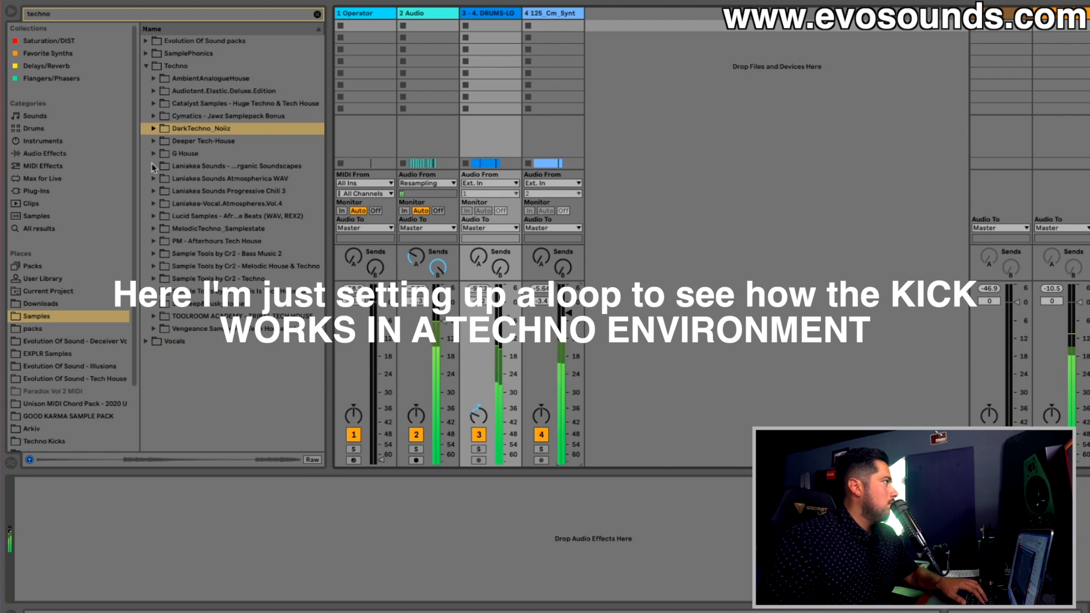
Browse the DarkTechno_Noiiz folder and the other techno sample packs for loop material.
left_click(154, 130)
left_click(155, 130)
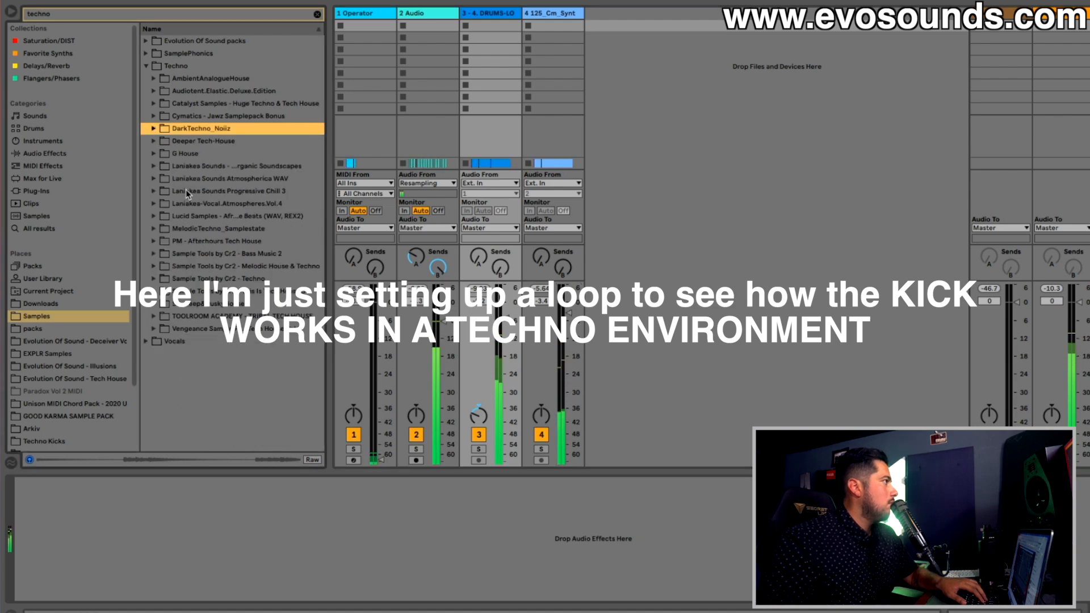
key("Right")
scroll(187, 227, "down", 3)
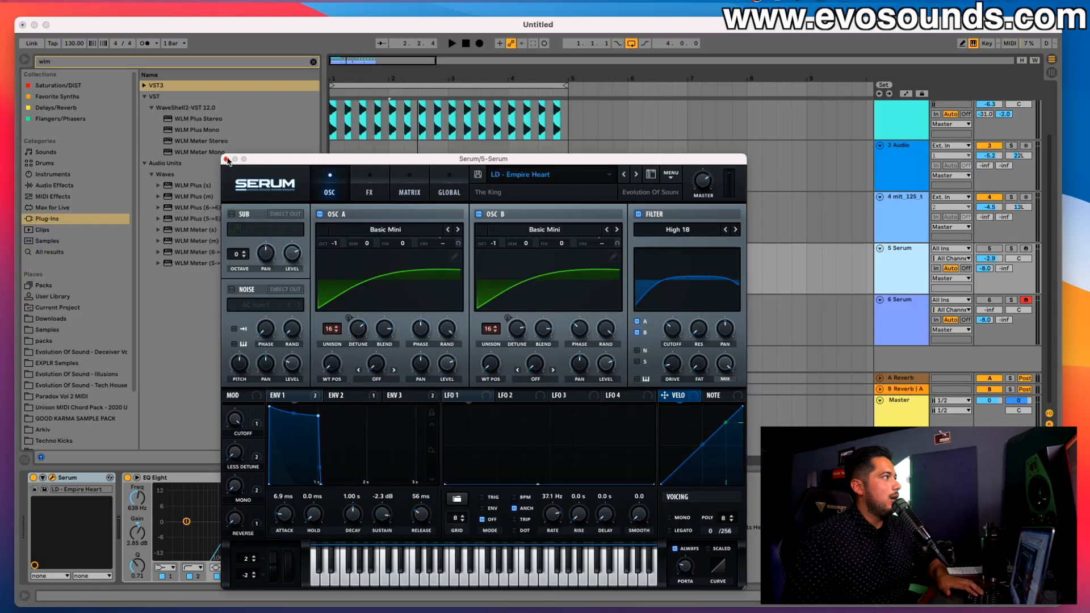
Solo the 5 Serum track, audition its LD - Empire Heart part, and close the Serum window.
left_click_drag(312, 159, 323, 115)
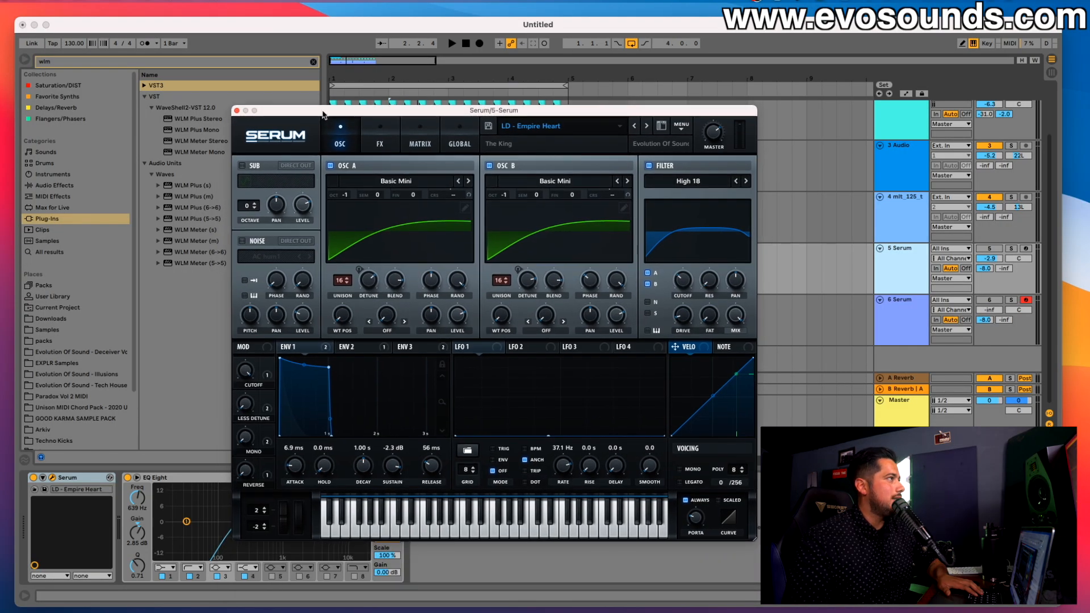
left_click(1010, 250)
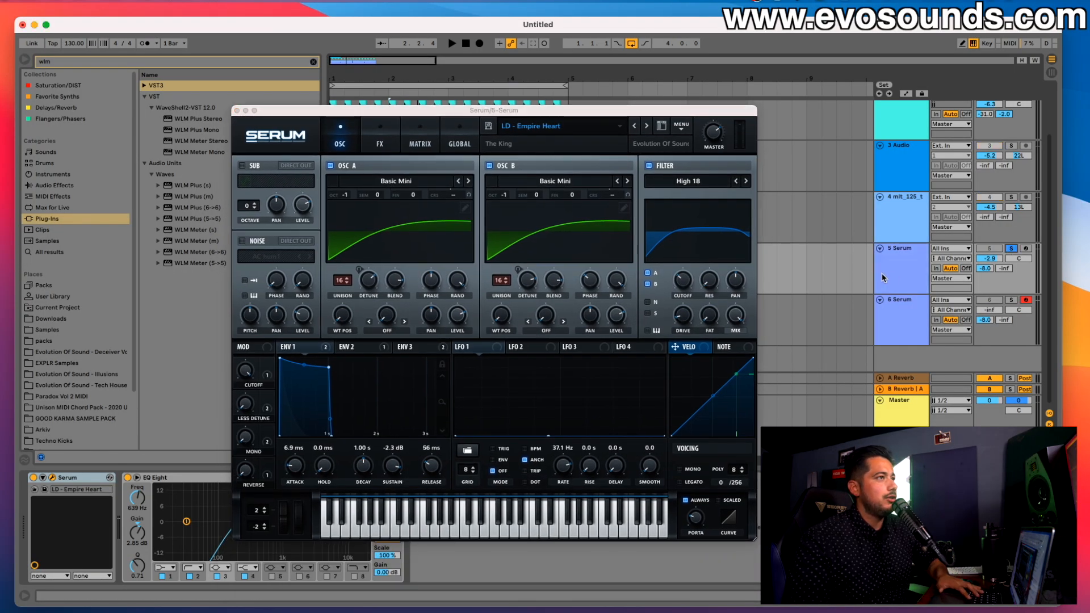
left_click(911, 264)
key("space")
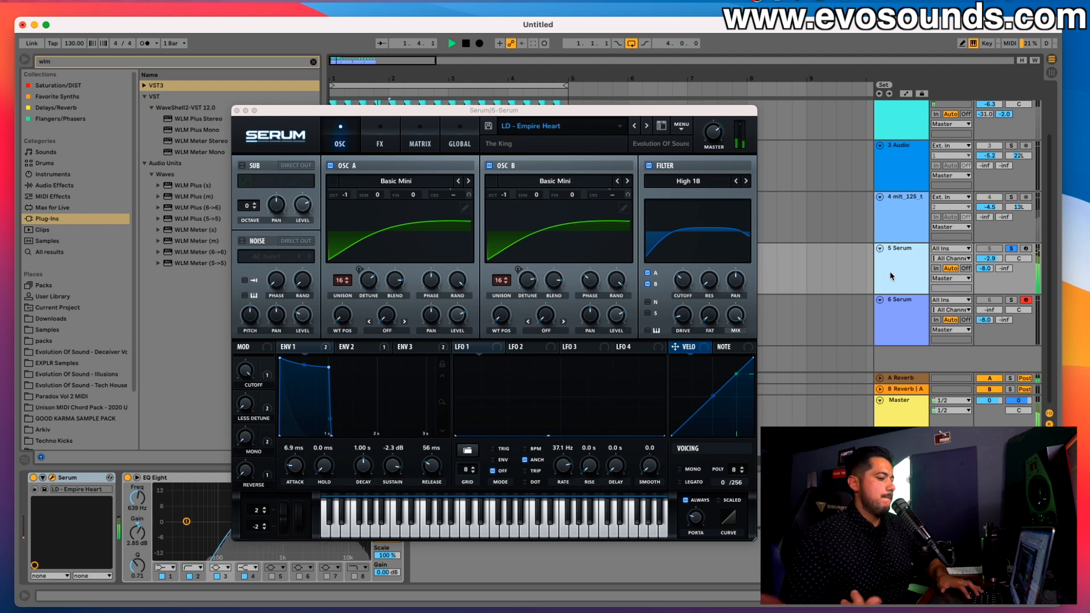
key("space")
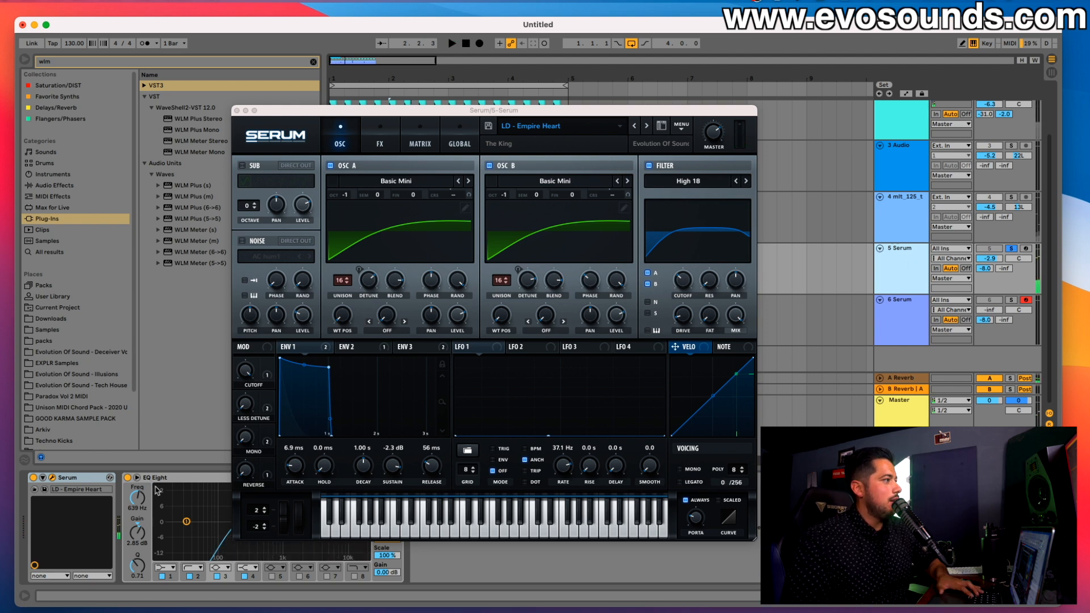
left_click(237, 111)
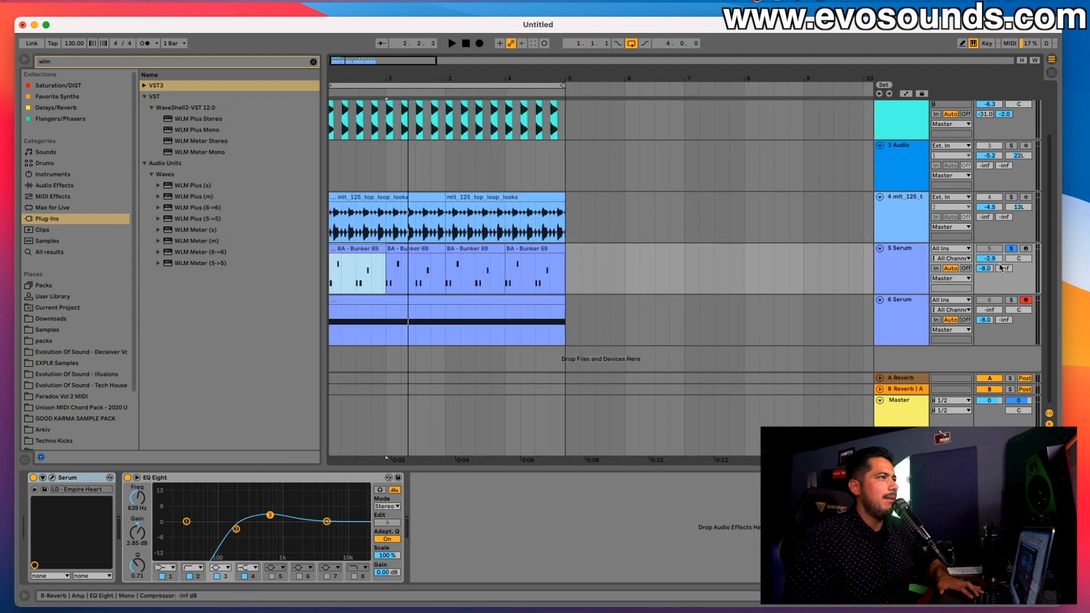
Solo the mlt_125 top loop track, play it on its own, and turn the solo off again.
left_click(874, 234)
left_click(1010, 199)
key("space")
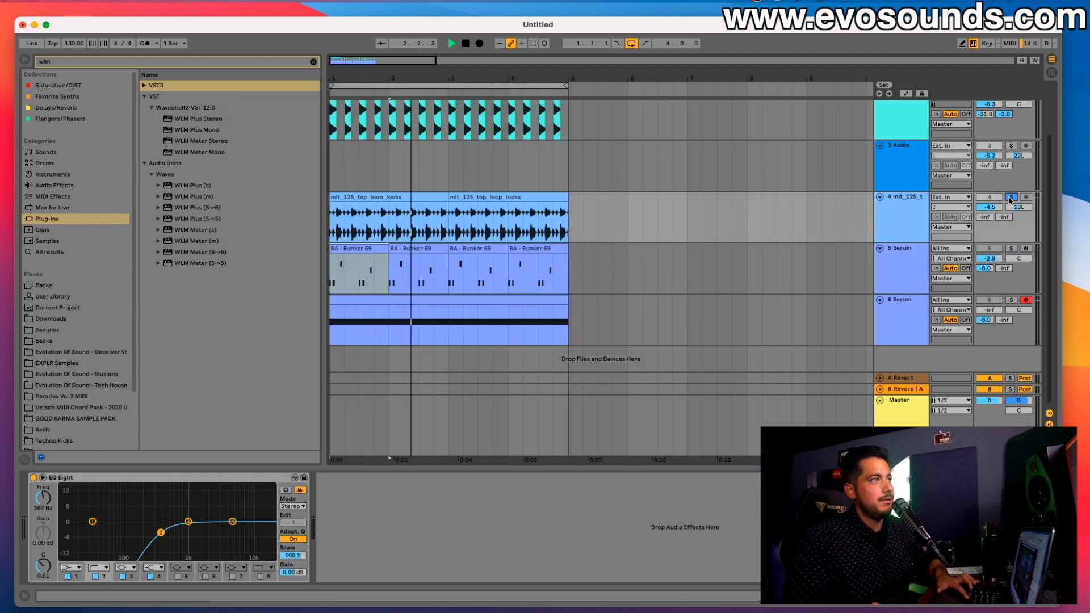
left_click(1010, 199)
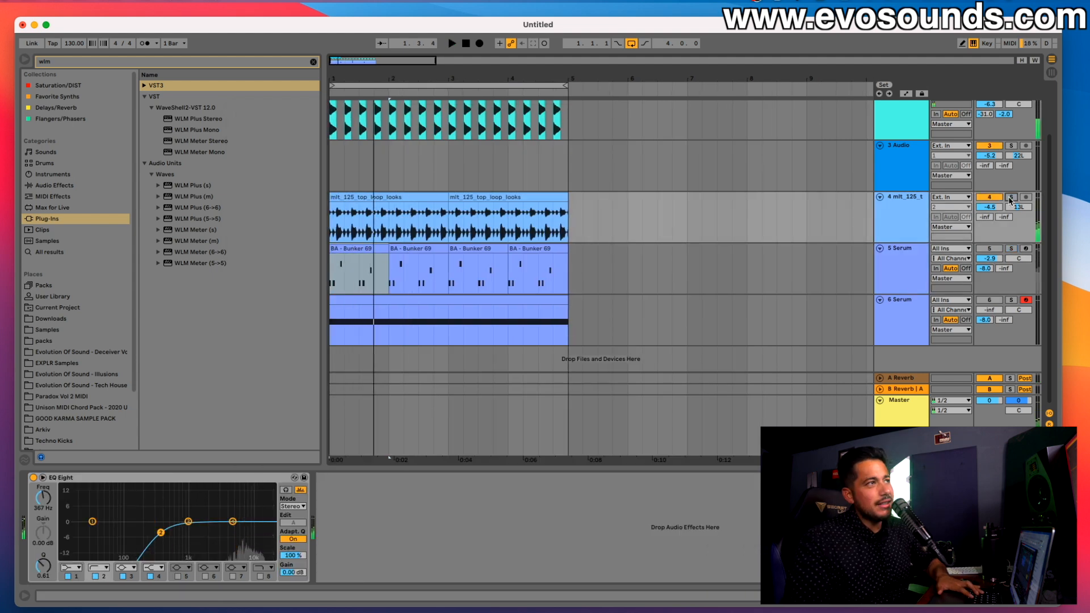
Show the master track's effect chain and inspect its Ozone 9 Maximizer settings.
left_click(912, 406)
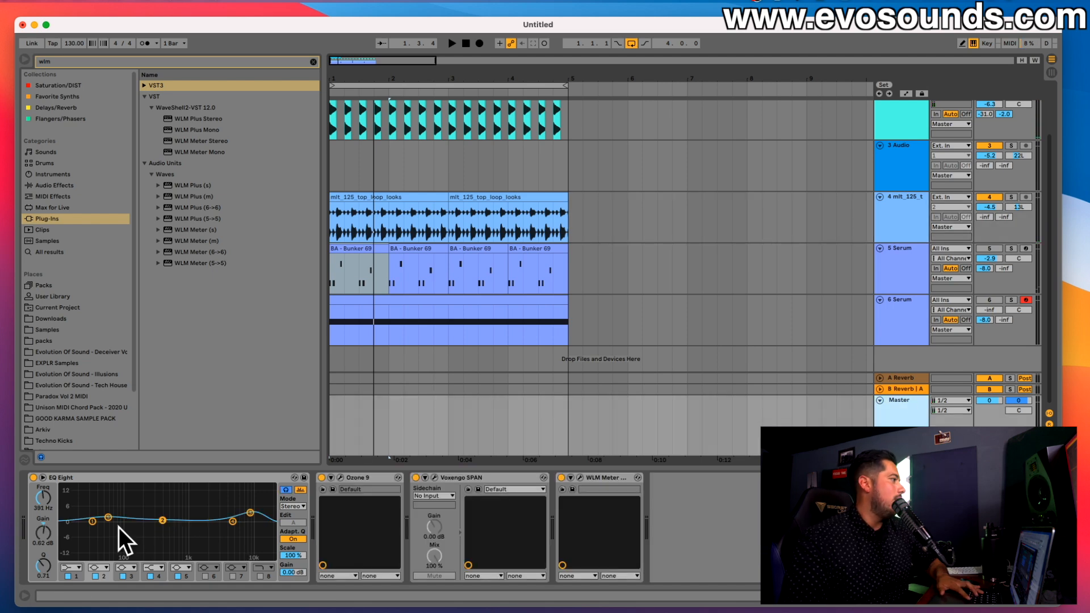
left_click(341, 478)
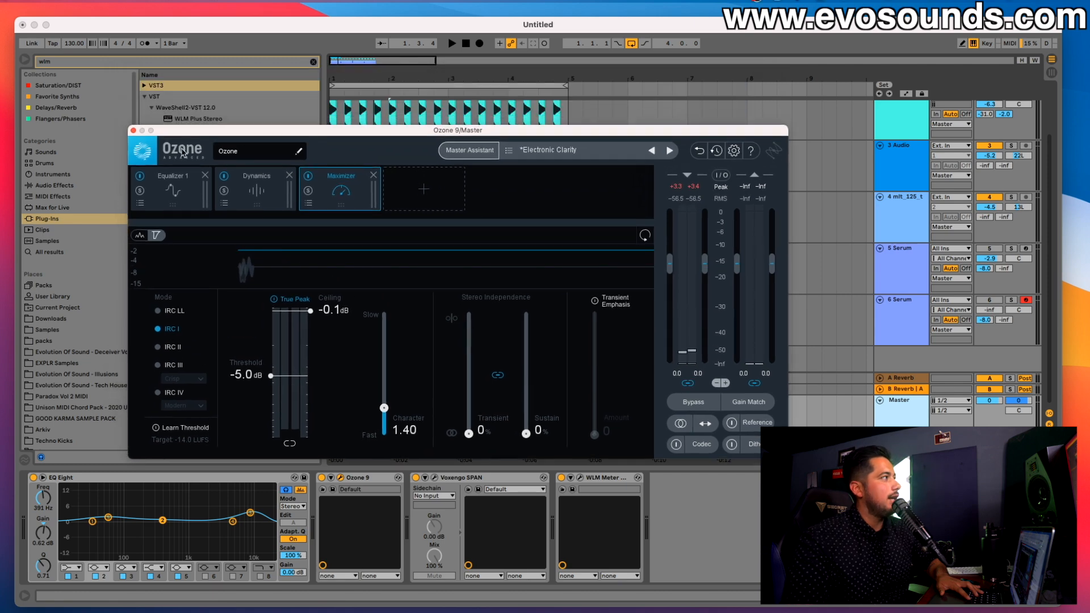
left_click(133, 130)
Solo the 2 Audio kick to hear it with its sends, inspect the B Reverb | Amp return's devices, and unsolo it.
key("Tab")
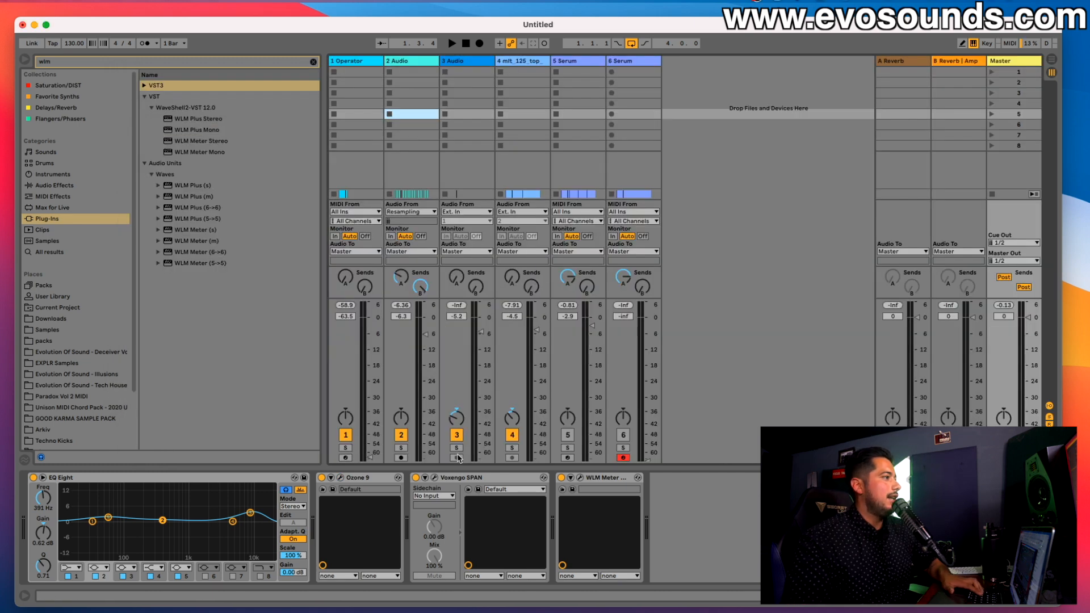
left_click(401, 449)
left_click(975, 63)
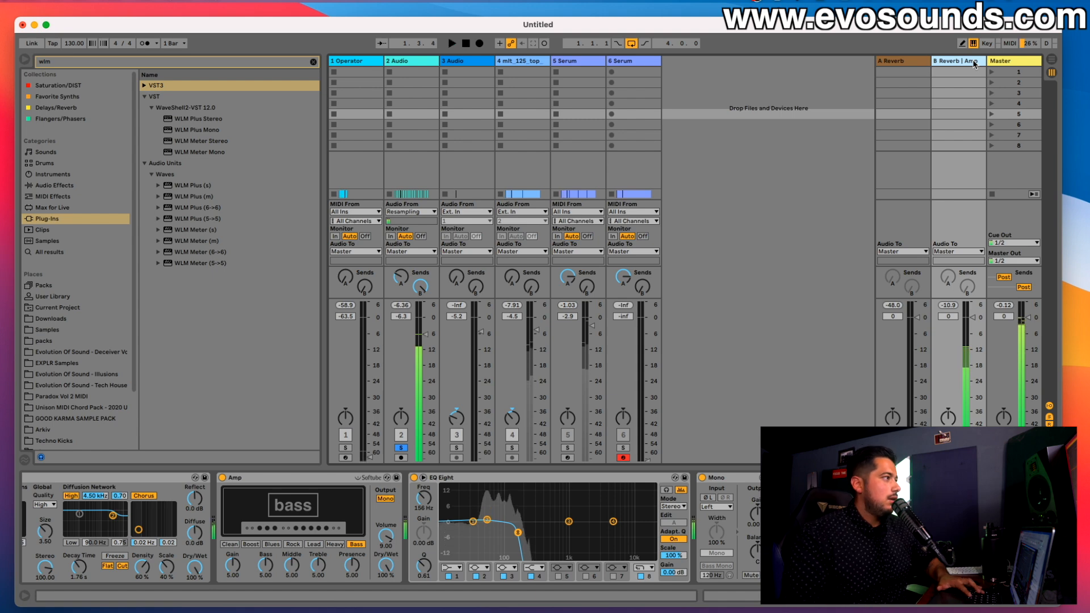
left_click(401, 449)
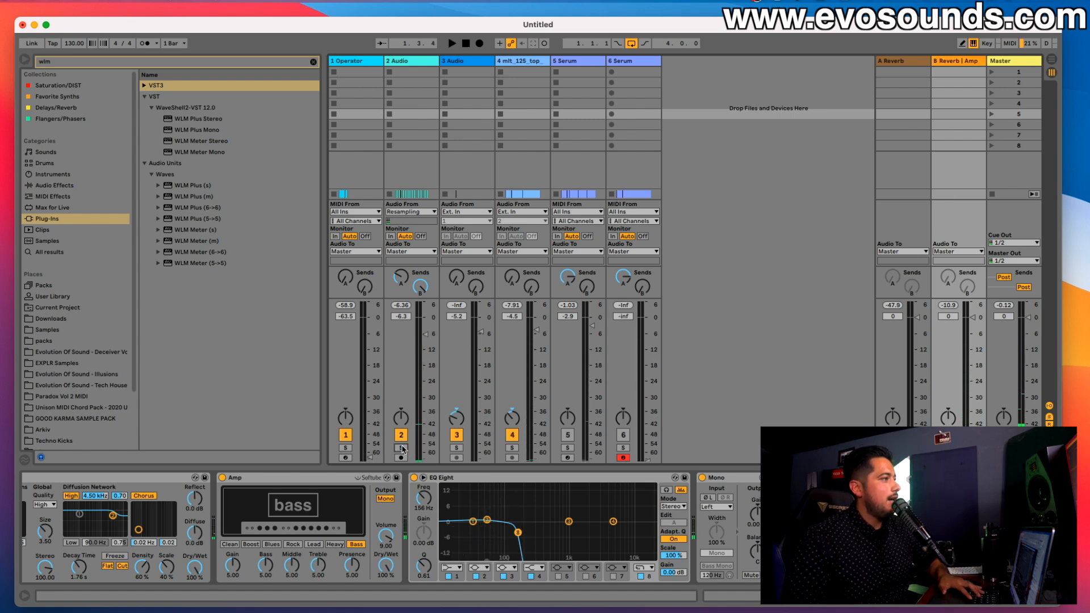
key("Tab")
Play the loop from the start with the 5 Serum track activated, and lower that track's volume to -6.3 dB.
left_click(388, 198)
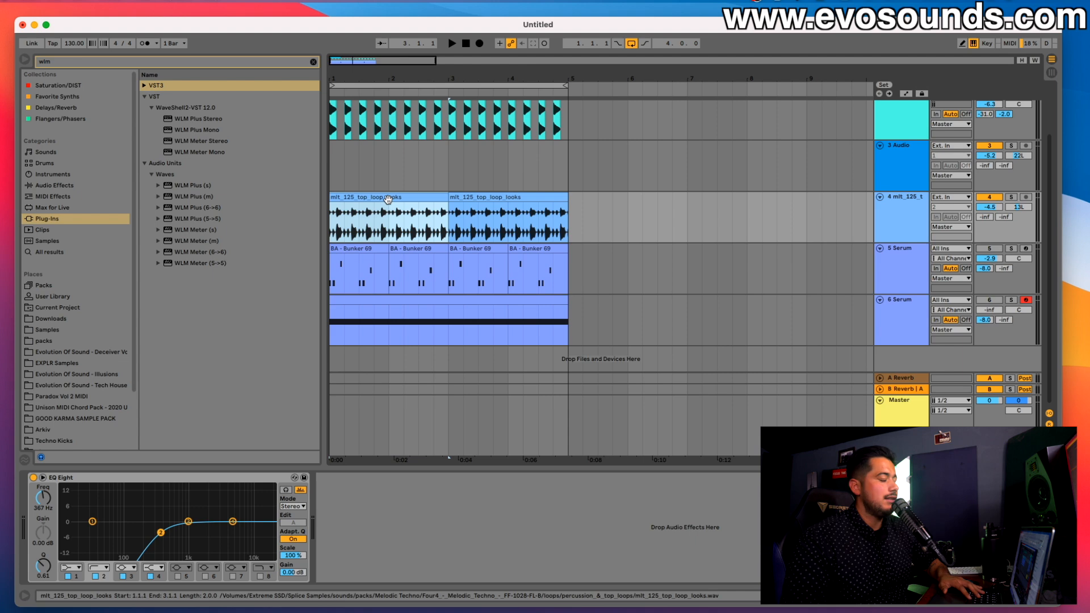
key("space")
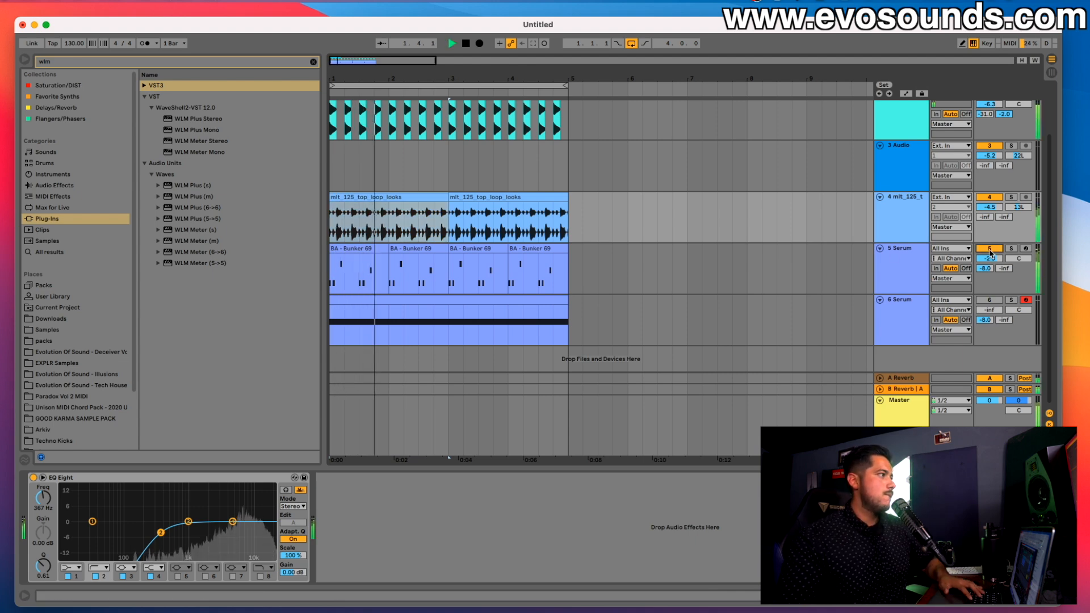
key("Tab")
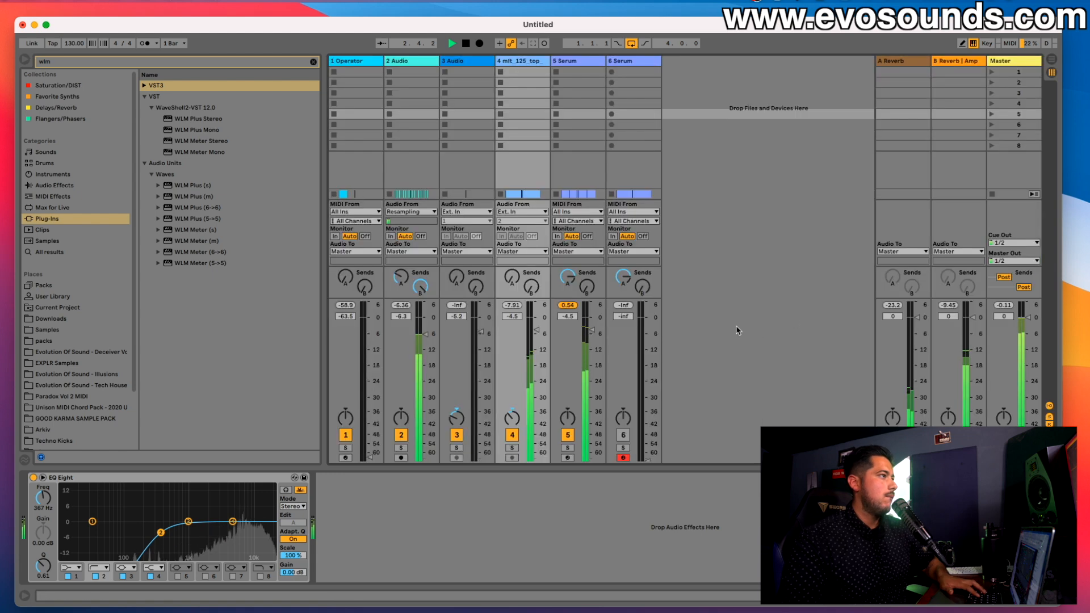
left_click_drag(594, 340, 556, 344)
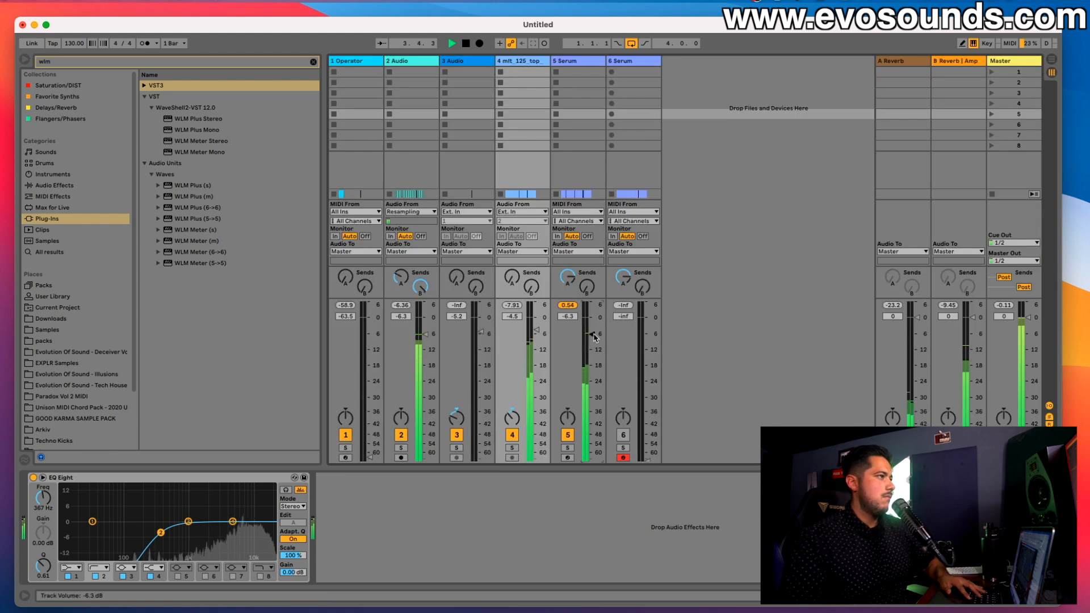
Lower the mlt_125 top loop track's volume to -5.4 dB while the loop plays, and stop playback.
left_click_drag(536, 331, 540, 335)
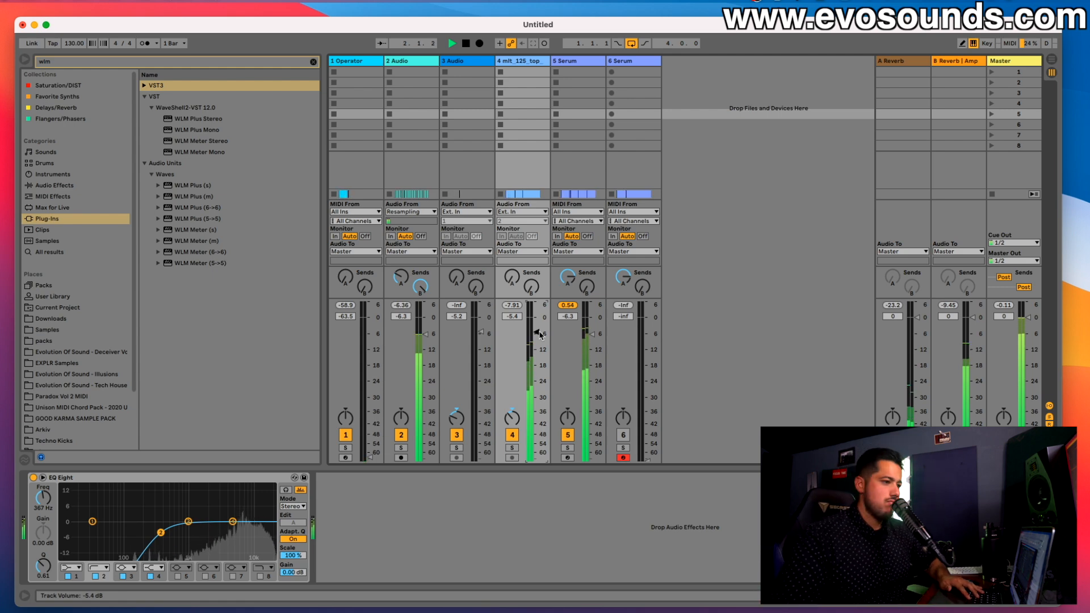
key("space")
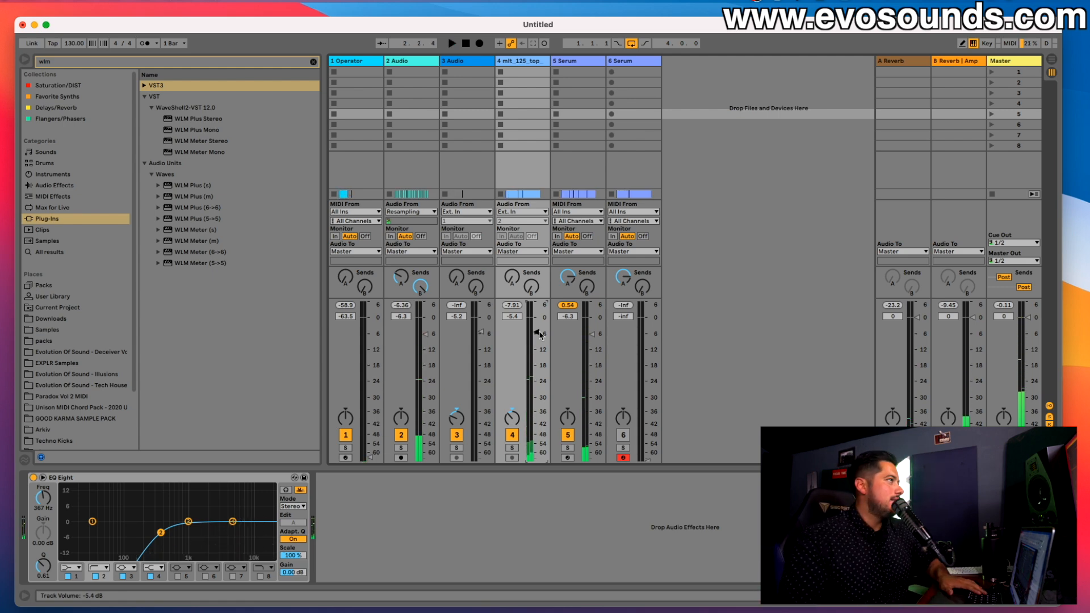
In the Arrangement View, select the first kick clip on the 2 Audio track and set the loop to one beat from 1.1.1.
key("Tab")
scroll(619, 352, "up", 3)
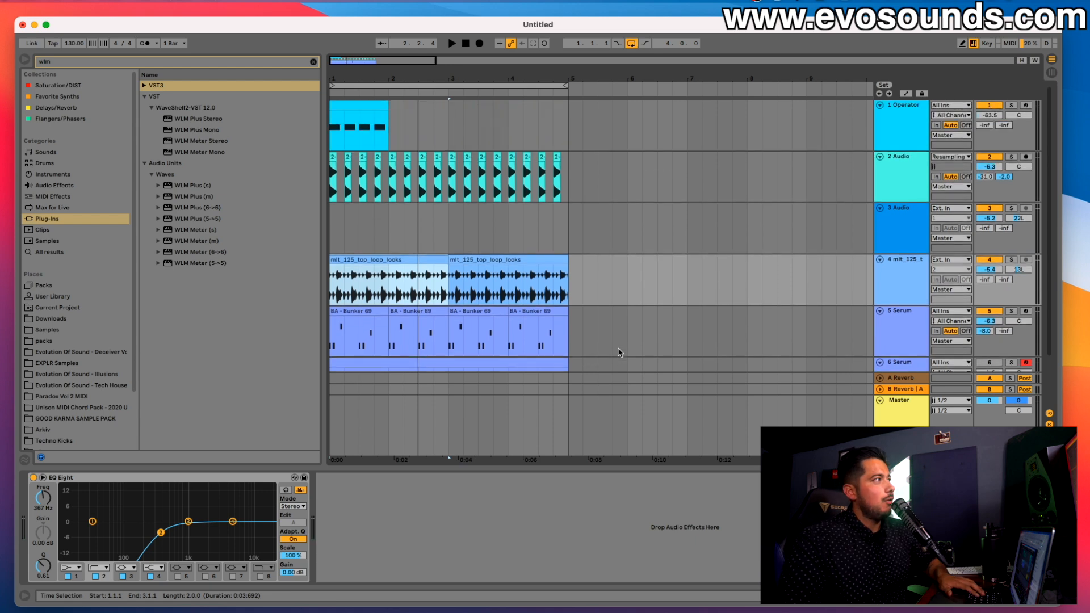
left_click(883, 179)
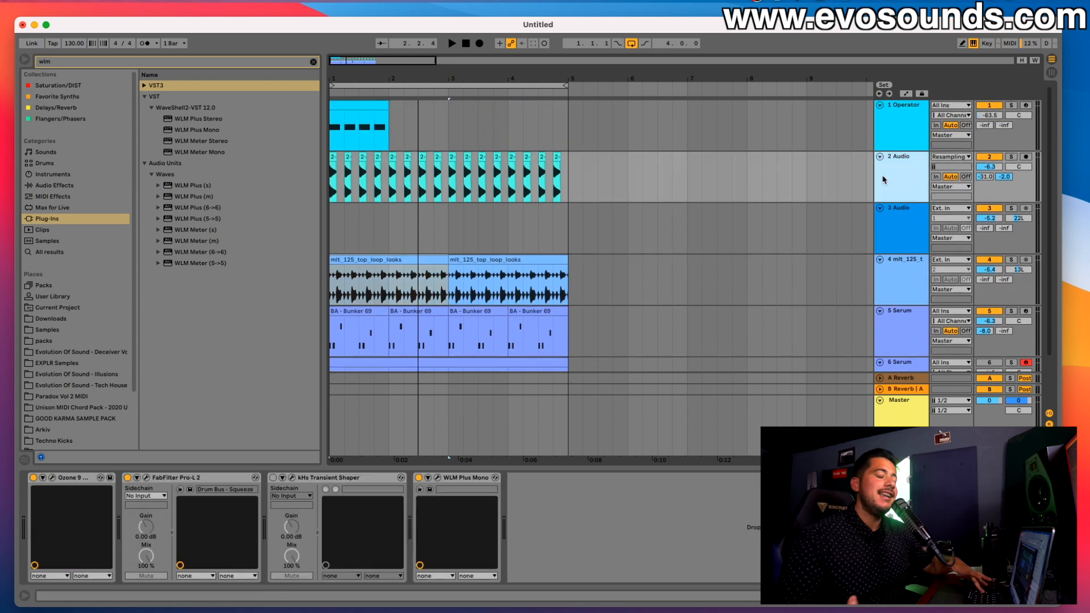
left_click_drag(332, 59, 341, 151)
left_click(343, 159)
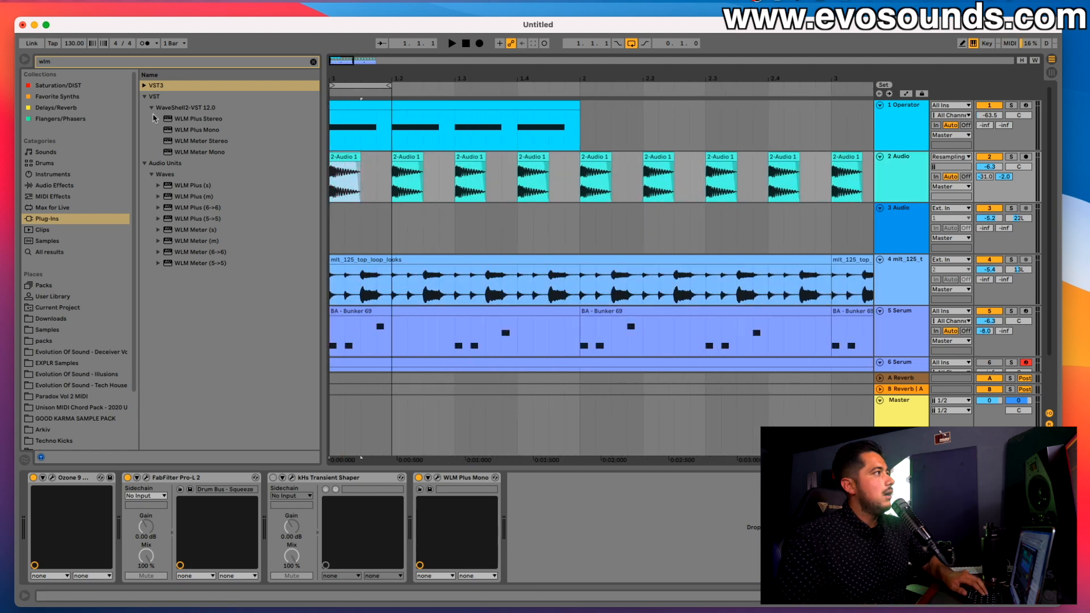
Solo the 2 Audio kick track and open the audio/video export settings for the selected kick.
left_click(1011, 157)
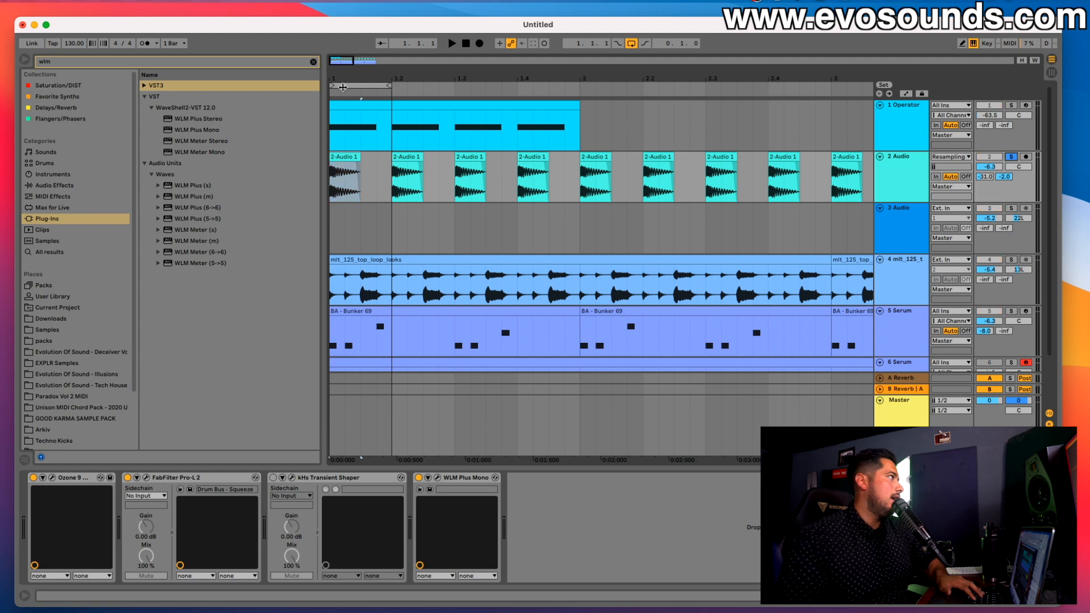
left_click(66, 7)
left_click(98, 171)
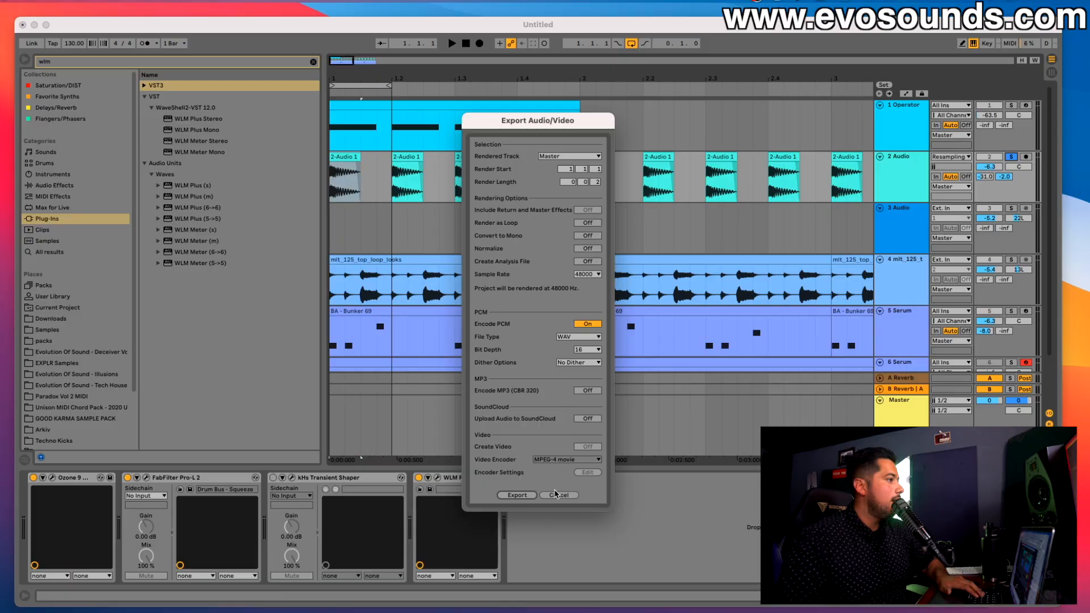